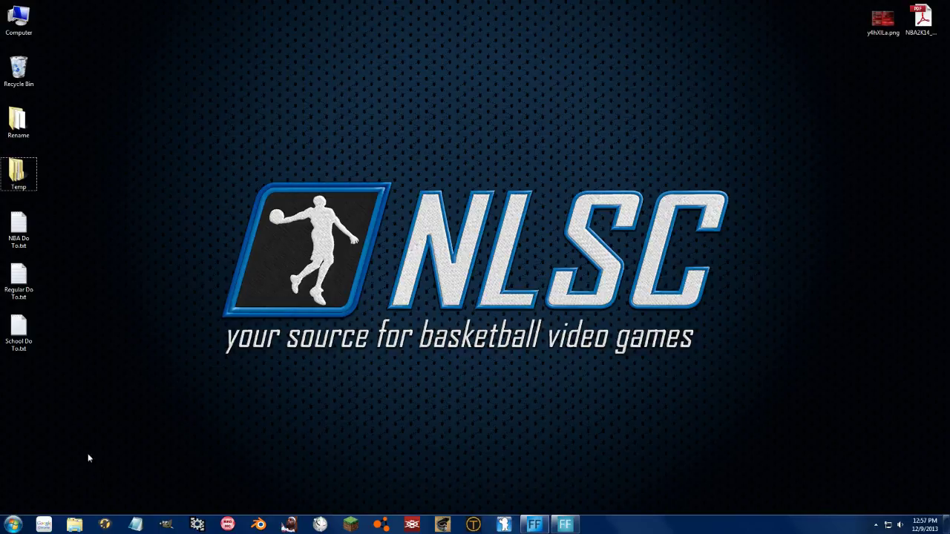
# Launch OpenOffice Calc with a blank Untitled 1 sheet shifted right, then start RED Modding Center.
pyautogui.click(13, 524)
pyautogui.click(65, 313)
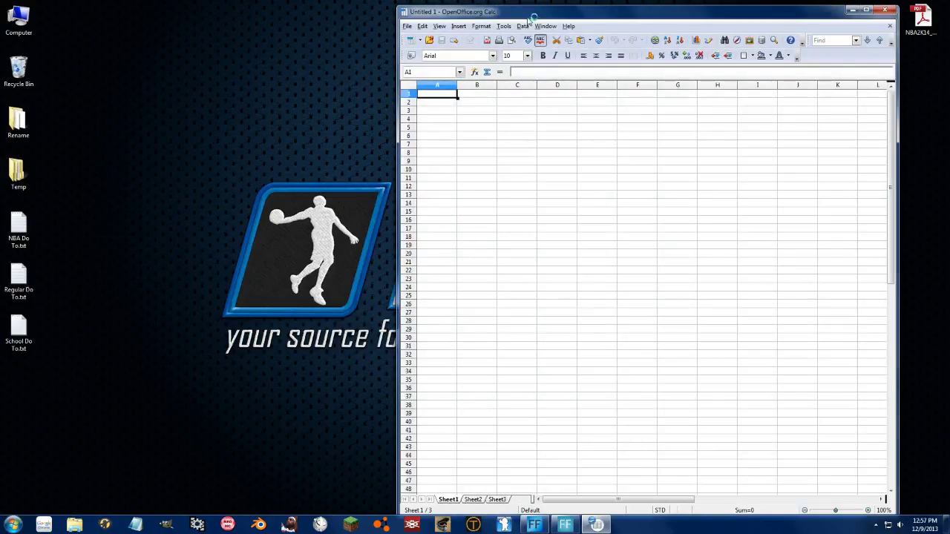
pyautogui.moveTo(531, 12); pyautogui.dragTo(580, 12)
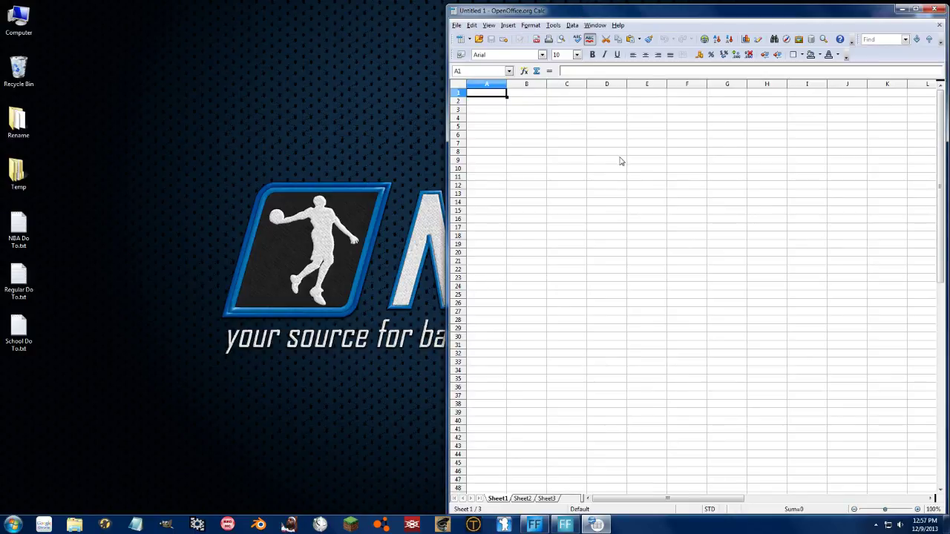
pyautogui.click(226, 525)
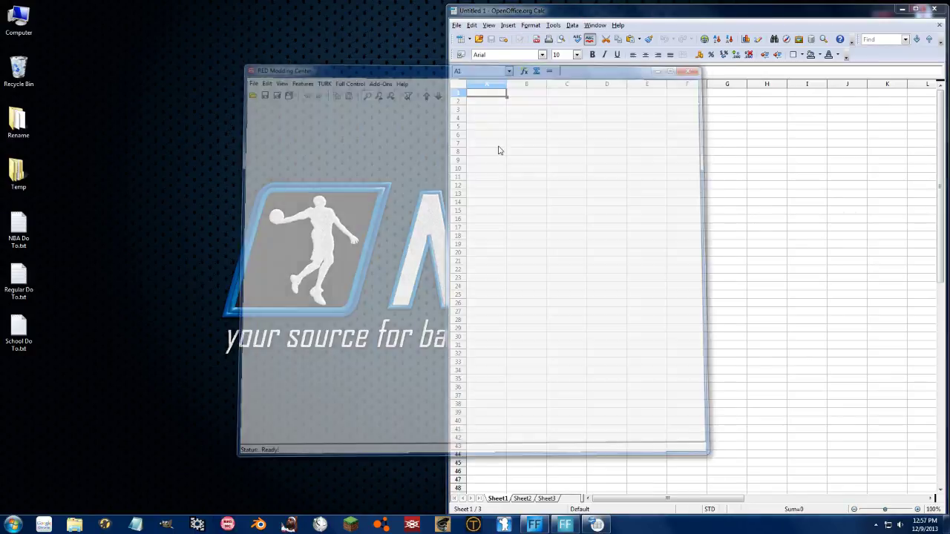
# Dismiss the update notice, maximize RED Modding Center and load the zCurrent.ROS roster from Saves.
pyautogui.click(590, 316)
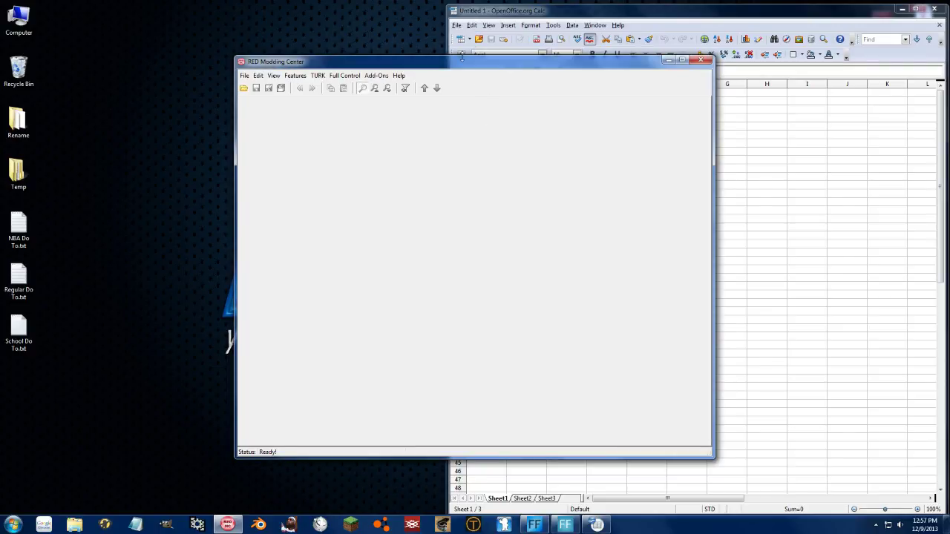
pyautogui.doubleClick(460, 62)
pyautogui.click(8, 31)
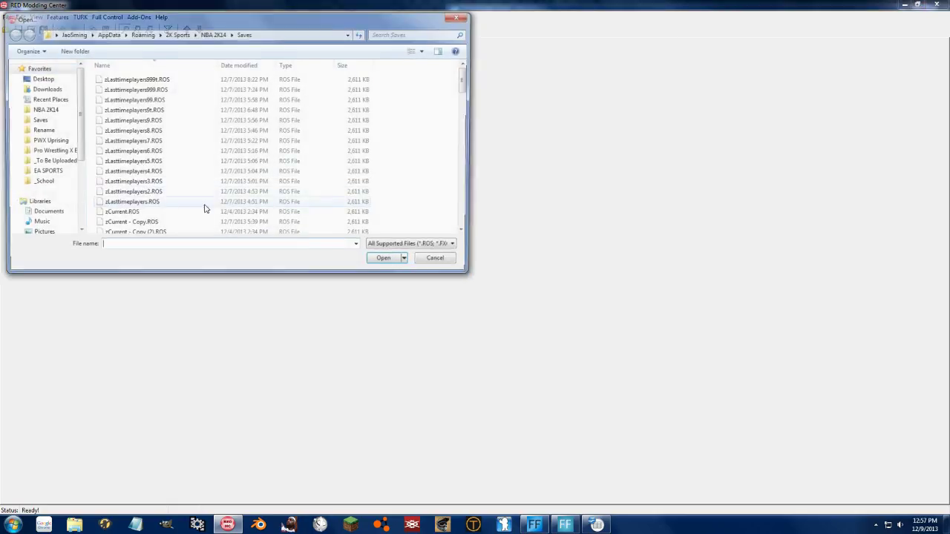
pyautogui.click(182, 204)
pyautogui.doubleClick(125, 214)
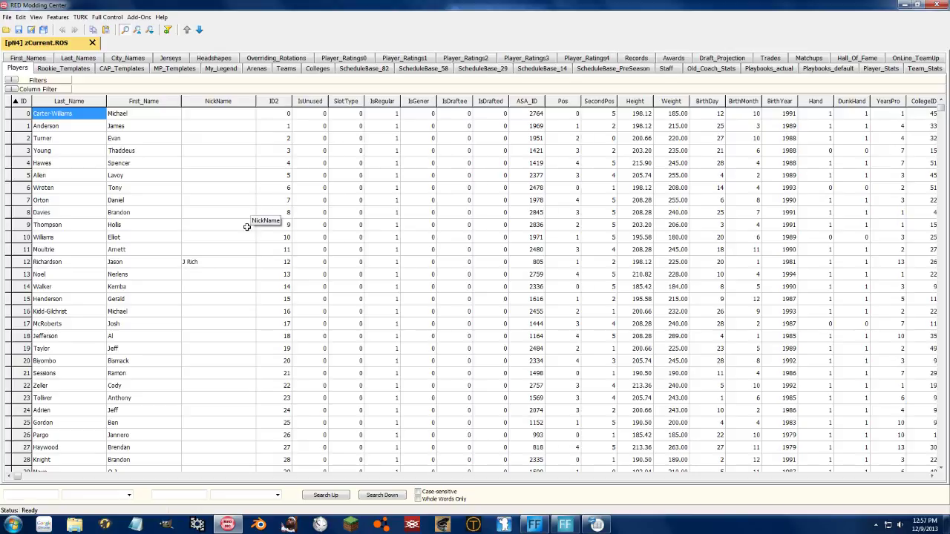
# Copy Williams's name and ID2 (10) into Calc row 6 starting at A6.
pyautogui.moveTo(69, 236); pyautogui.dragTo(281, 238)
pyautogui.hotkey('ctrl', 'c')
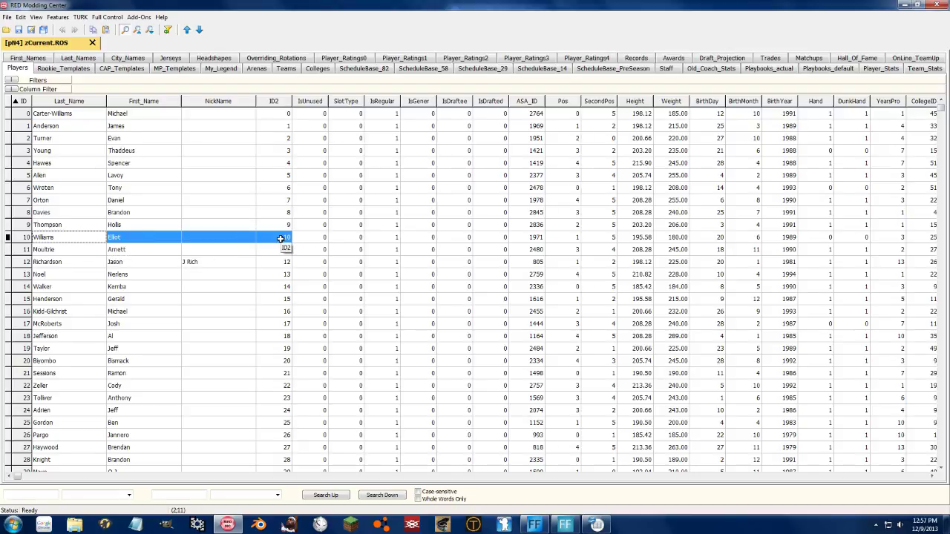
pyautogui.click(598, 523)
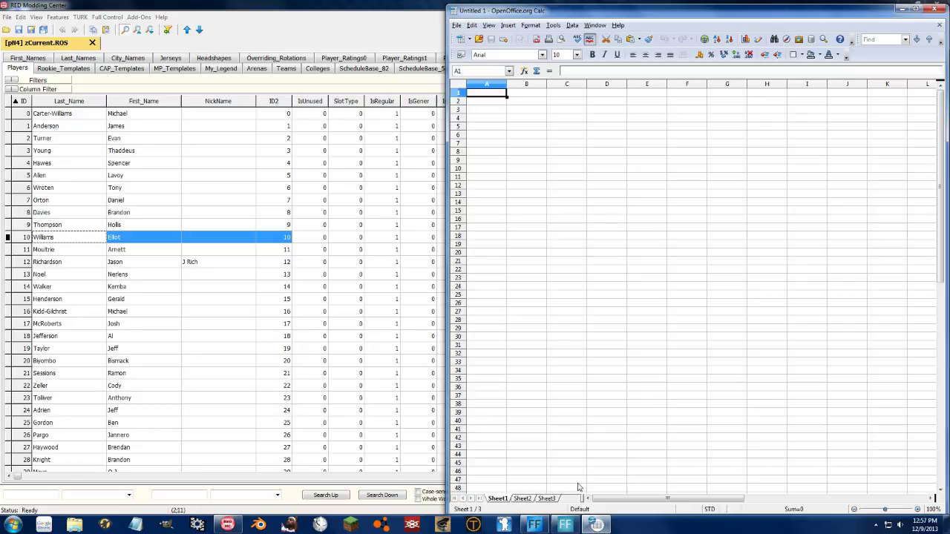
pyautogui.click(490, 135)
pyautogui.hotkey('ctrl', 'v')
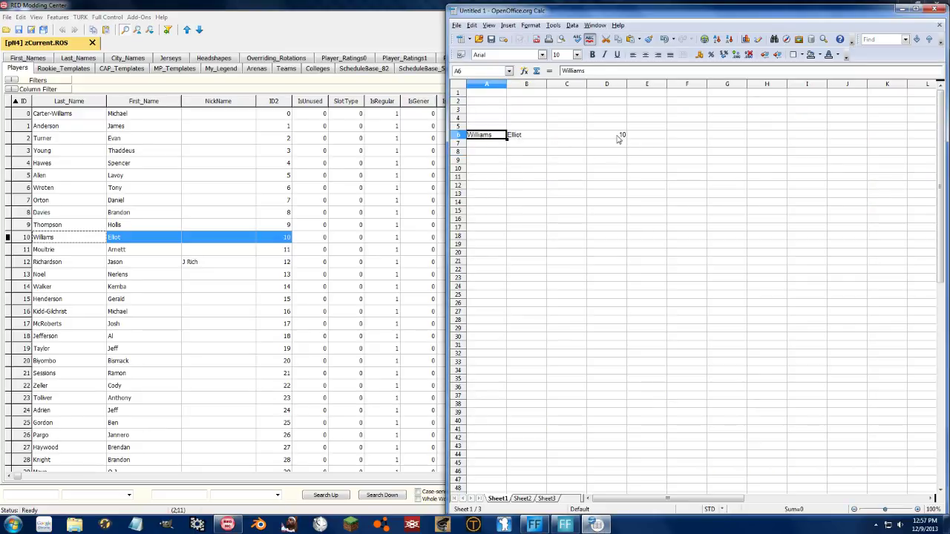
pyautogui.click(616, 138)
# Copy Kidd-Gilchrist's name and ID2 (16) into Calc row 7.
pyautogui.click(159, 311)
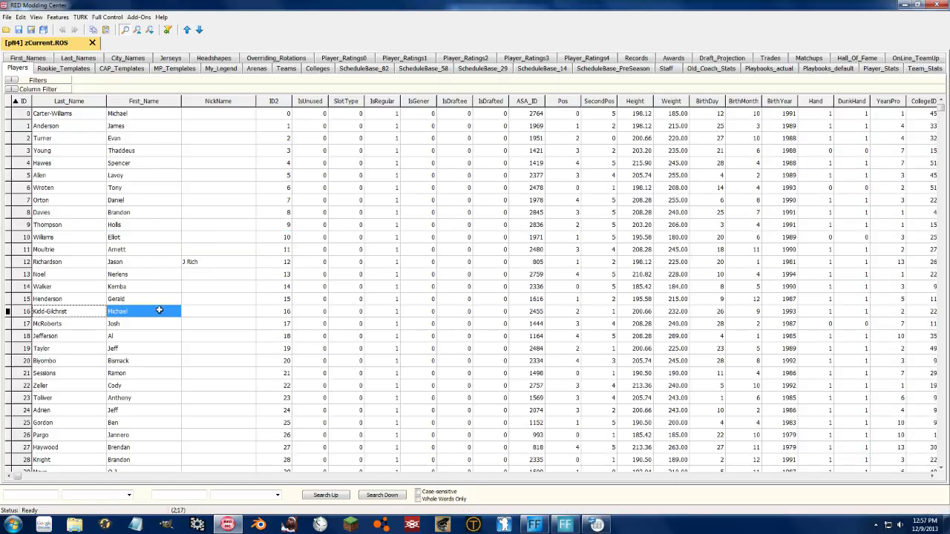
pyautogui.moveTo(159, 311); pyautogui.dragTo(262, 312)
pyautogui.click(600, 524)
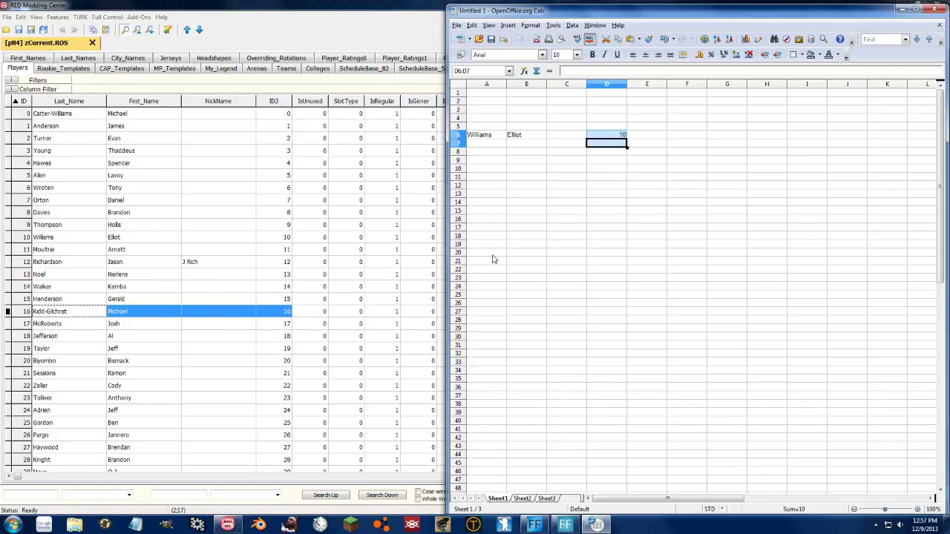
pyautogui.click(486, 143)
pyautogui.write('Kidd-Gilchrist\tMichael\t\t16')
# Copy Tolliver's name and ID2 into Calc row 8.
pyautogui.moveTo(72, 398); pyautogui.dragTo(282, 395)
pyautogui.click(597, 524)
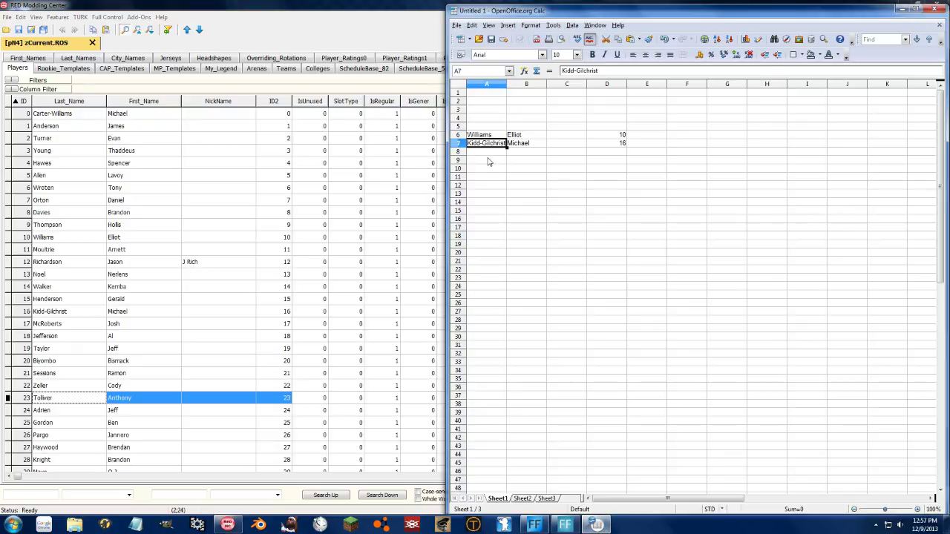
pyautogui.click(485, 152)
pyautogui.write('Tolliver\tAnthony\t\t23')
pyautogui.click(376, 277)
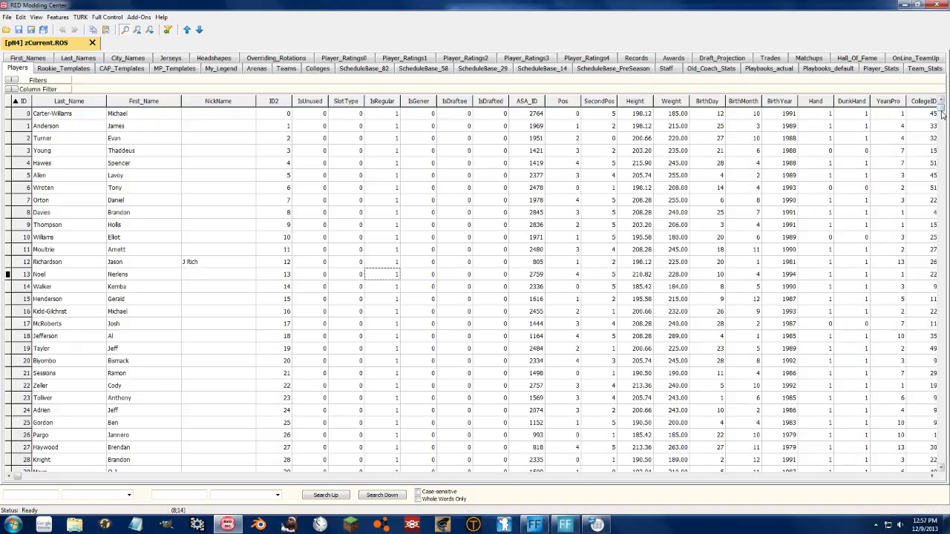
# Paste players 1556–1565 at A9 as unformatted text split on tabs, replacing a misplaced A10 paste.
pyautogui.moveTo(941, 107); pyautogui.dragTo(933, 440)
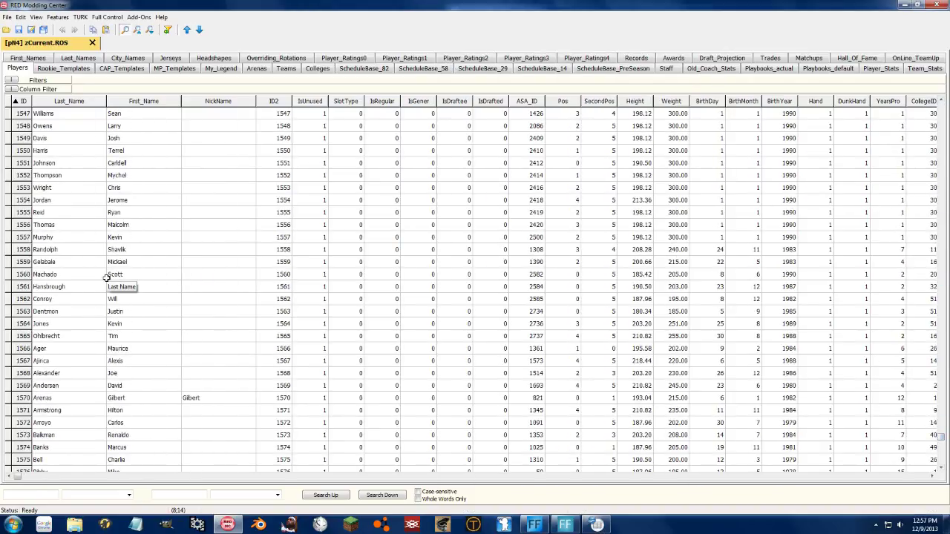
pyautogui.moveTo(50, 227); pyautogui.dragTo(303, 339)
pyautogui.hotkey('ctrl', 'c')
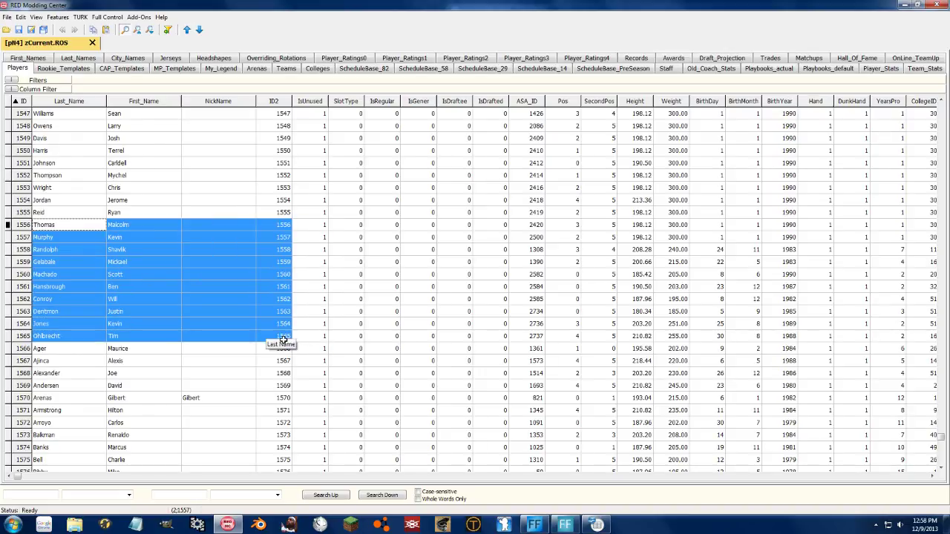
pyautogui.click(595, 525)
pyautogui.click(481, 168)
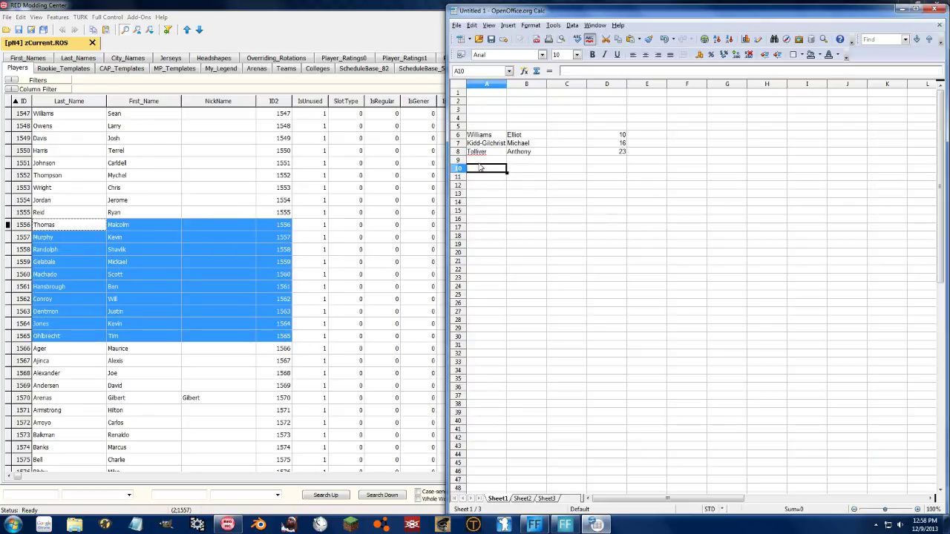
pyautogui.hotkey('ctrl', 'v')
pyautogui.hotkey('ctrl', 'z')
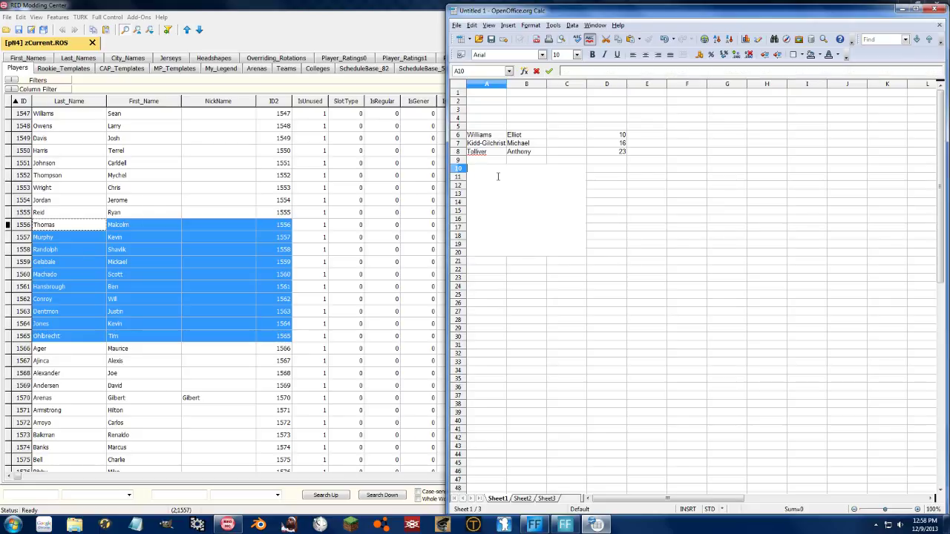
pyautogui.click(487, 162)
pyautogui.hotkey('ctrl', 'alt', 'shift', 'v')
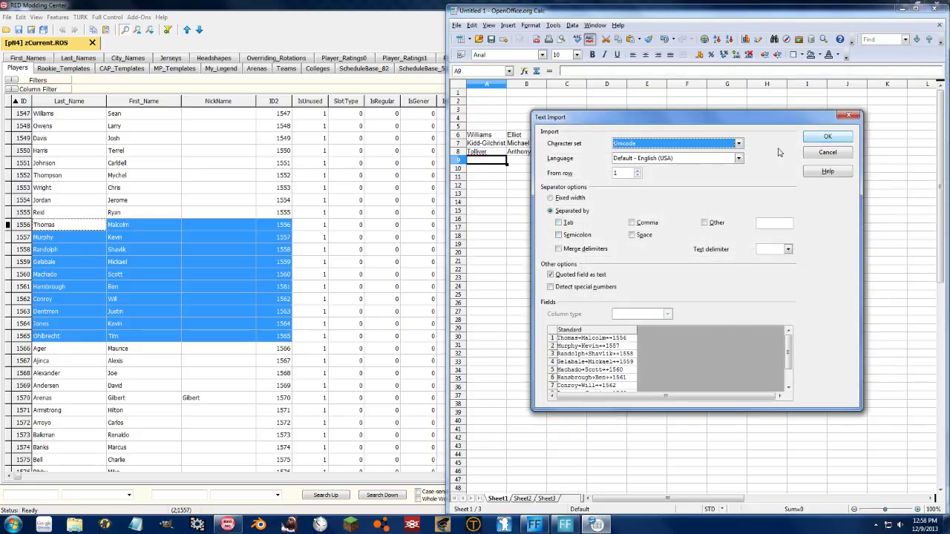
pyautogui.click(568, 222)
pyautogui.click(827, 137)
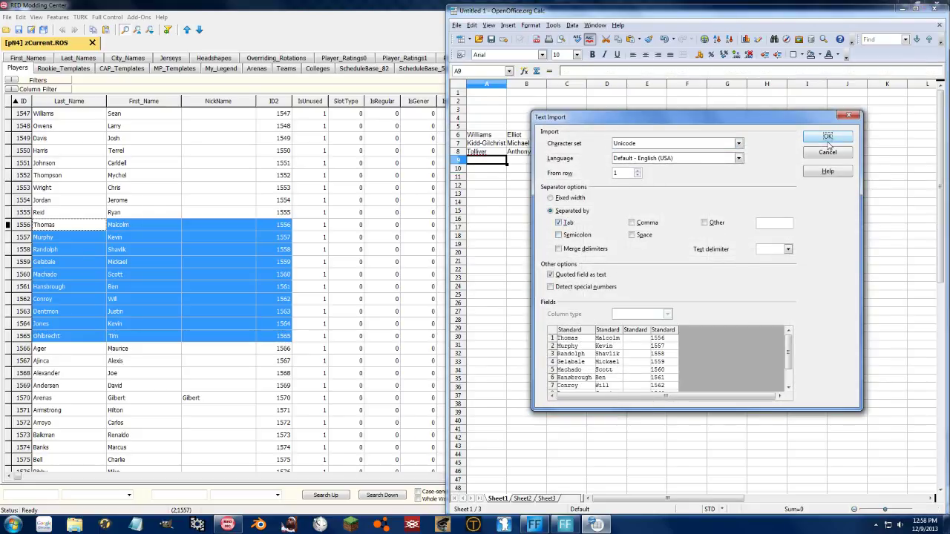
# Check the ID2 values 10 and 16 in D6 and D7, then return to the roster editor.
pyautogui.click(645, 229)
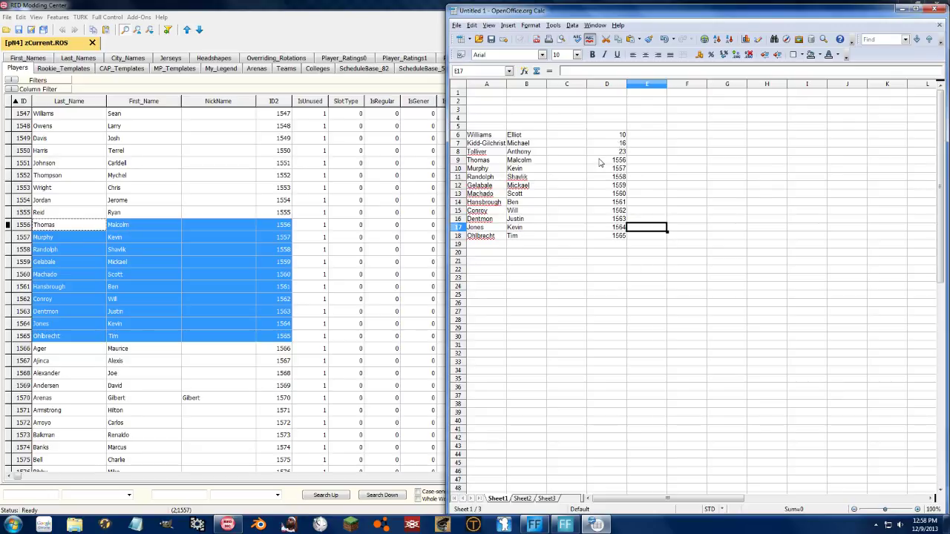
pyautogui.click(610, 132)
pyautogui.press('Down')
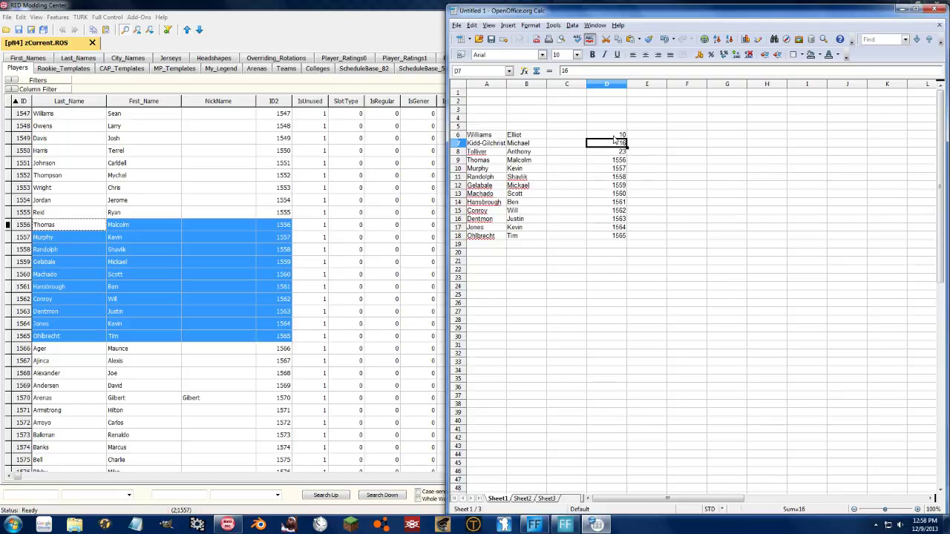
pyautogui.press('Up')
pyautogui.click(313, 4)
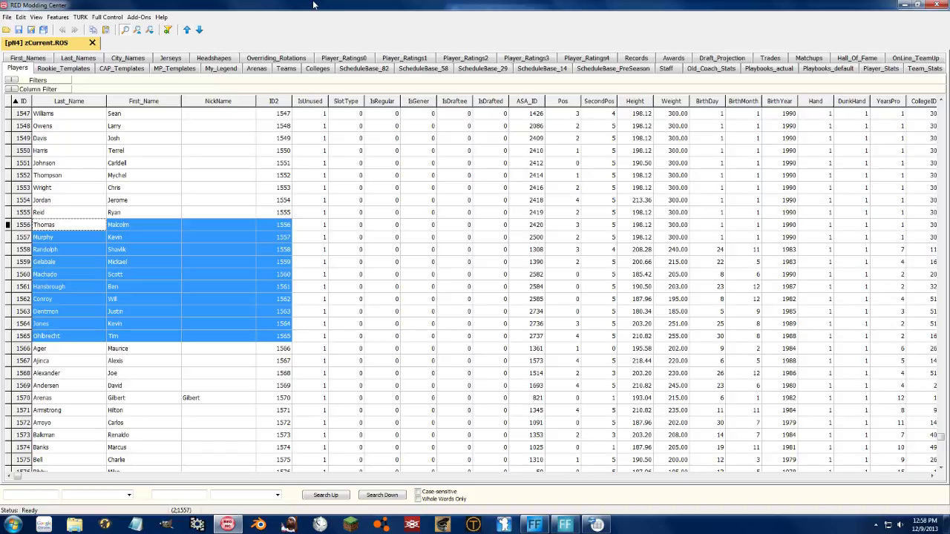
# Open the Teams table and scroll right to the Ros_PG roster slot columns, e.g. the Celtics' slot 71.
pyautogui.click(295, 69)
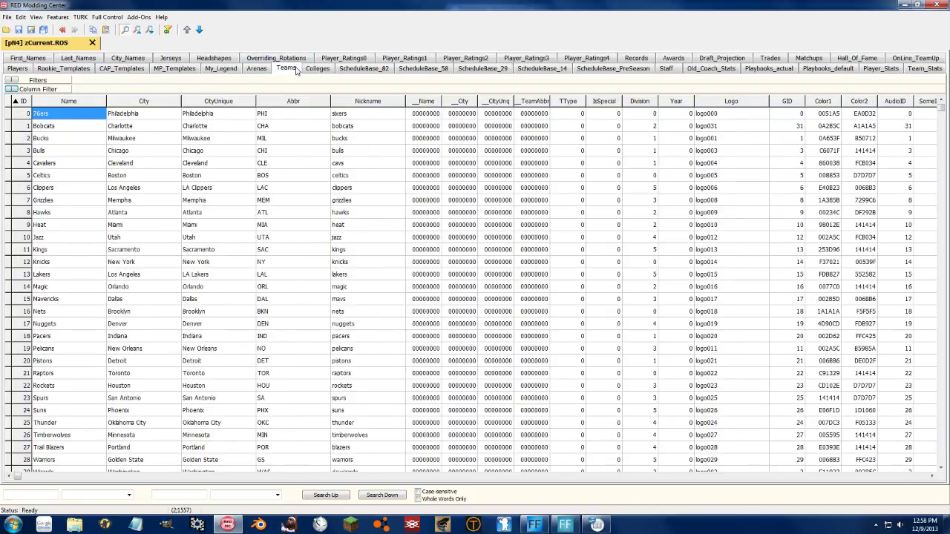
pyautogui.click(170, 116)
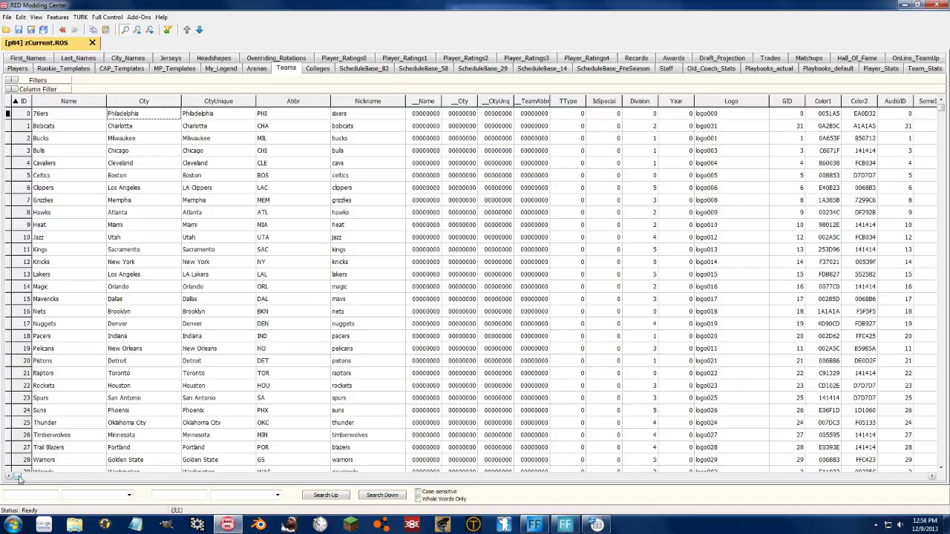
pyautogui.moveTo(20, 479); pyautogui.dragTo(195, 470)
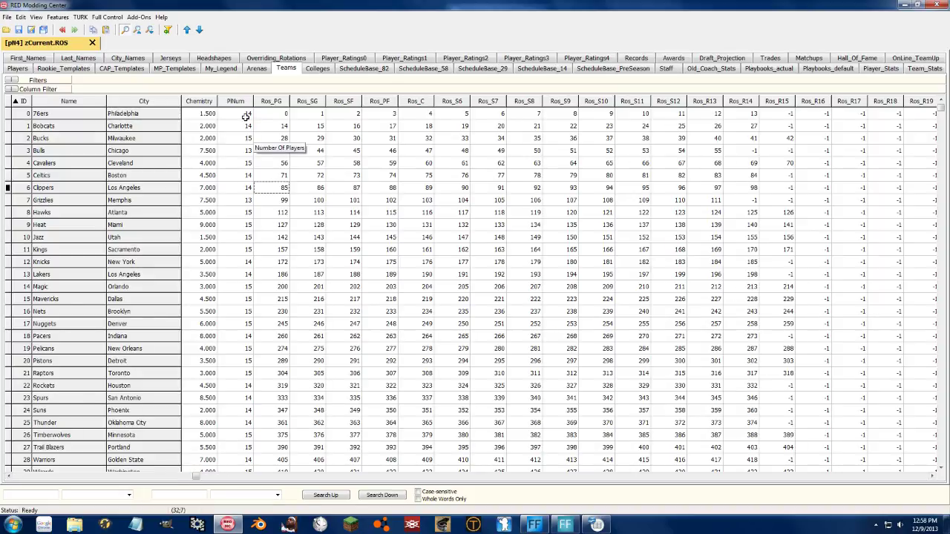
pyautogui.moveTo(244, 115); pyautogui.dragTo(776, 116)
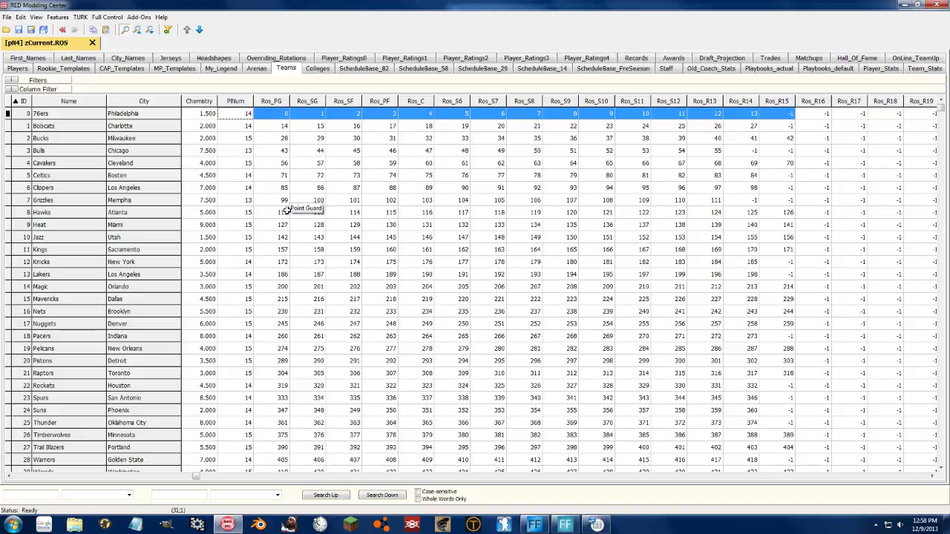
pyautogui.click(272, 177)
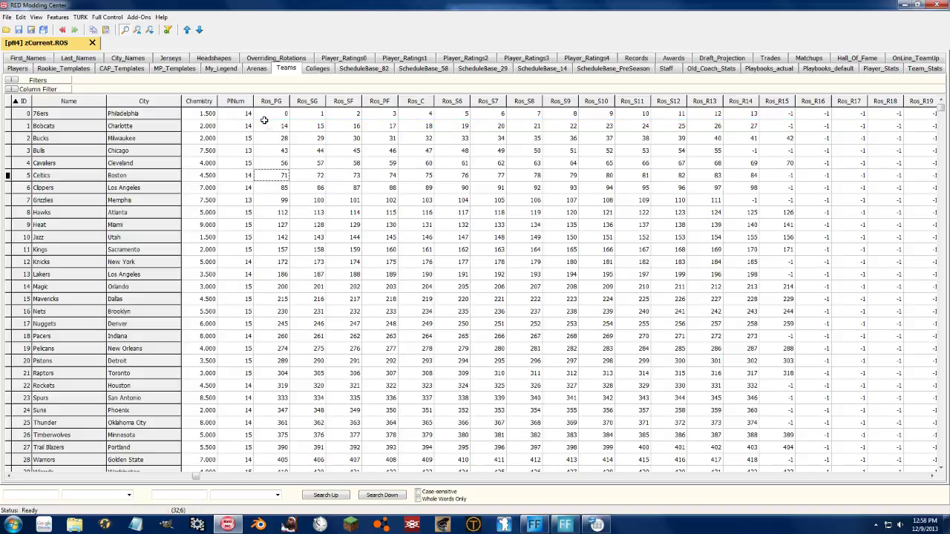
pyautogui.click(596, 524)
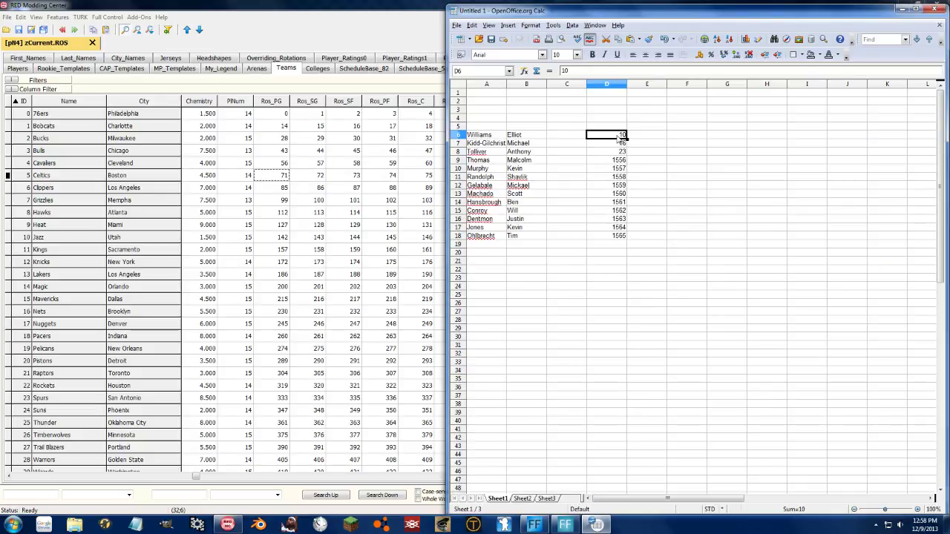
# Copy the IDs in D6:D18 and paste-special them transposed into row 6 starting at E6.
pyautogui.moveTo(615, 134); pyautogui.dragTo(622, 236)
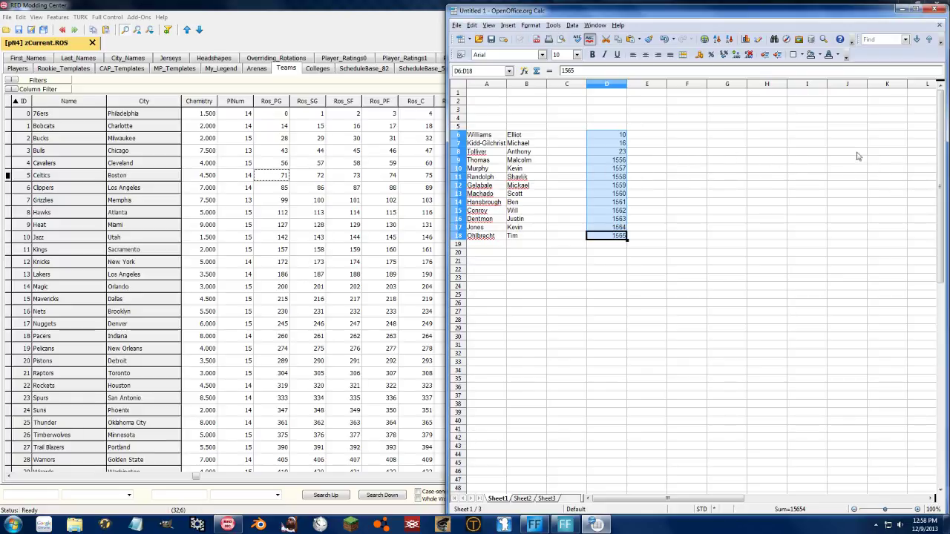
pyautogui.click(635, 273)
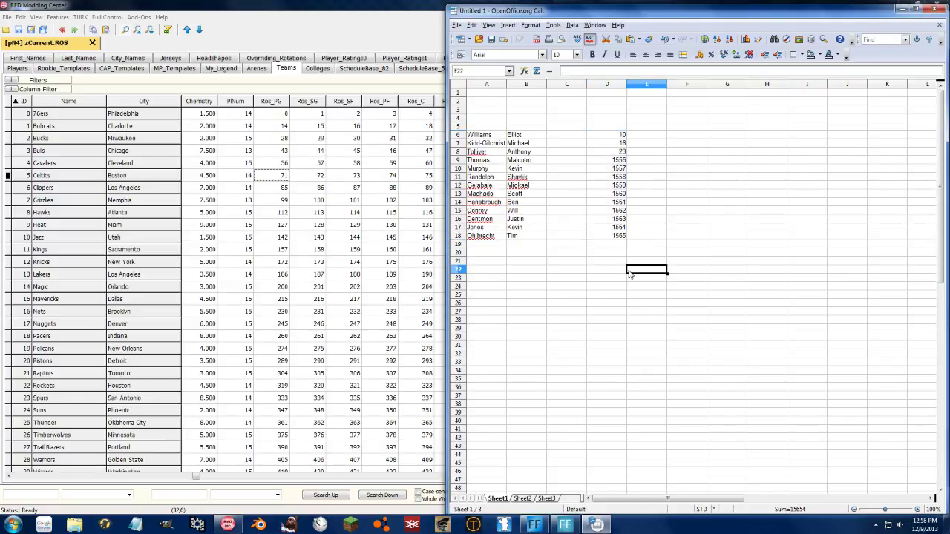
pyautogui.moveTo(616, 134); pyautogui.dragTo(622, 237)
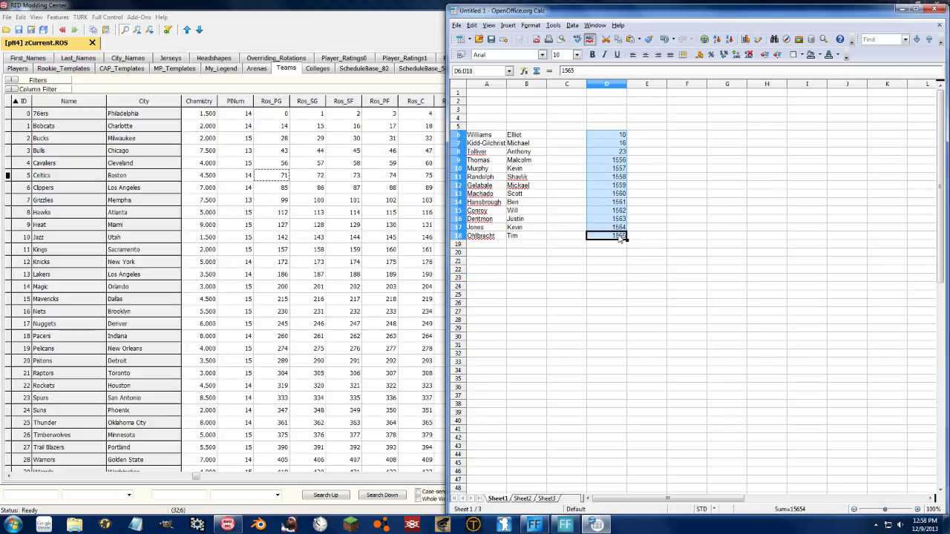
pyautogui.rightClick(658, 138)
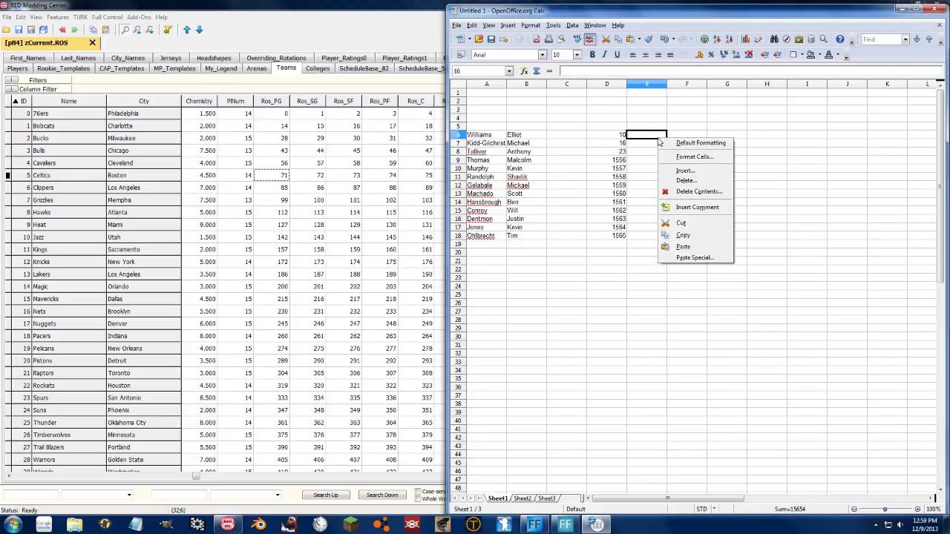
pyautogui.click(695, 260)
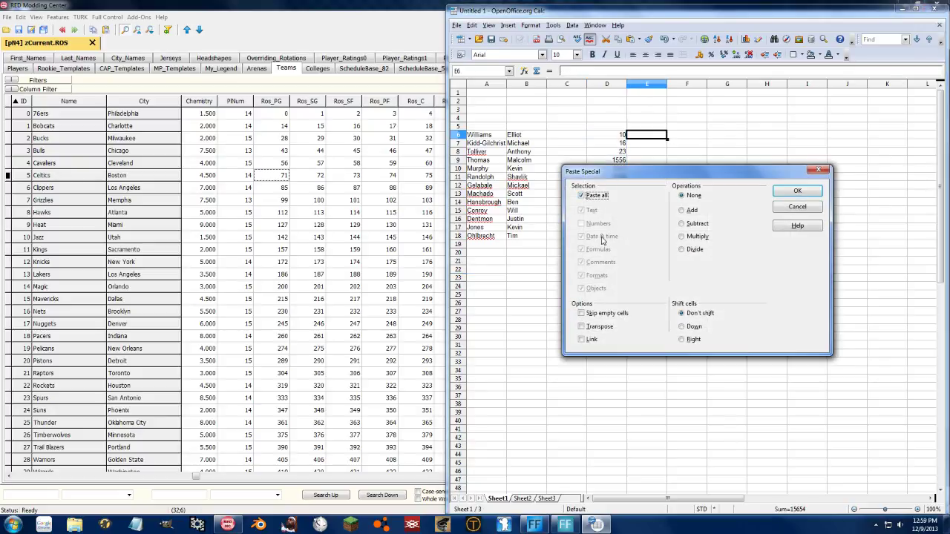
pyautogui.click(594, 327)
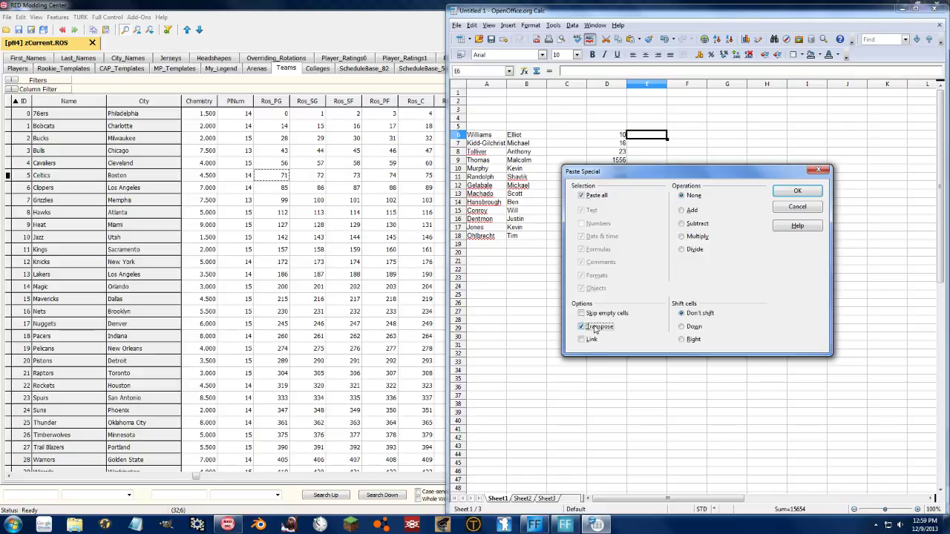
pyautogui.click(797, 191)
pyautogui.moveTo(664, 499); pyautogui.dragTo(694, 497)
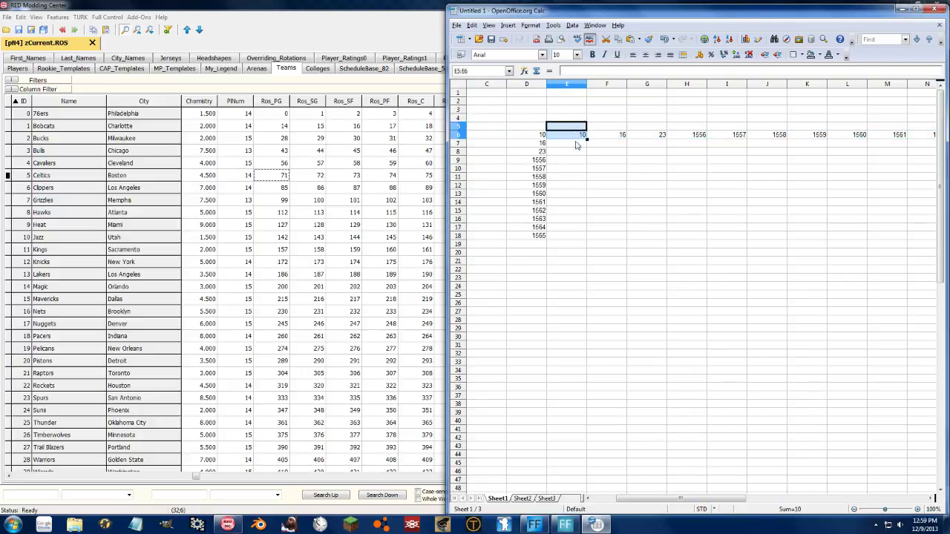
# Move the transposed IDs E6:Q6 up into row 3.
pyautogui.moveTo(570, 143); pyautogui.dragTo(569, 151)
pyautogui.press('Up')
pyautogui.press('Up')
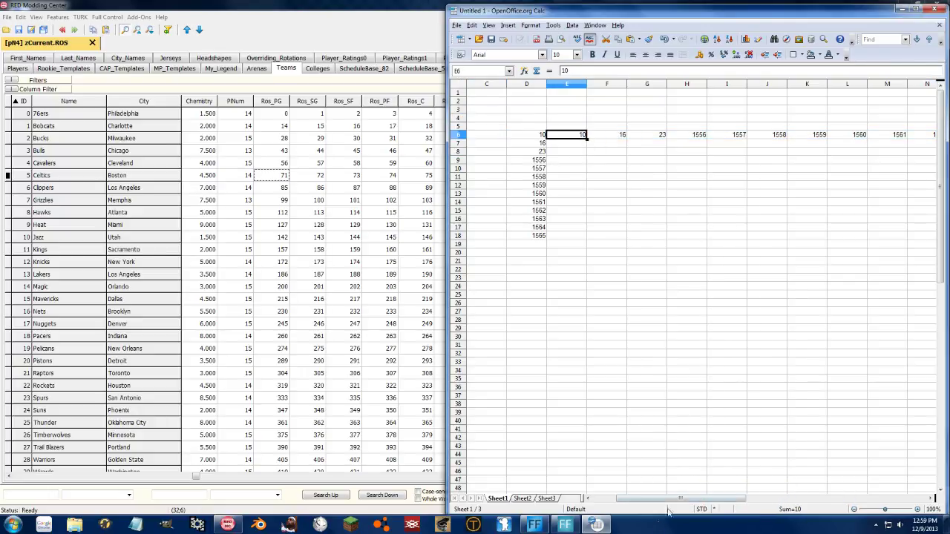
pyautogui.moveTo(686, 499); pyautogui.dragTo(749, 490)
pyautogui.keyDown('shift'); pyautogui.click(809, 136); pyautogui.keyUp('shift')
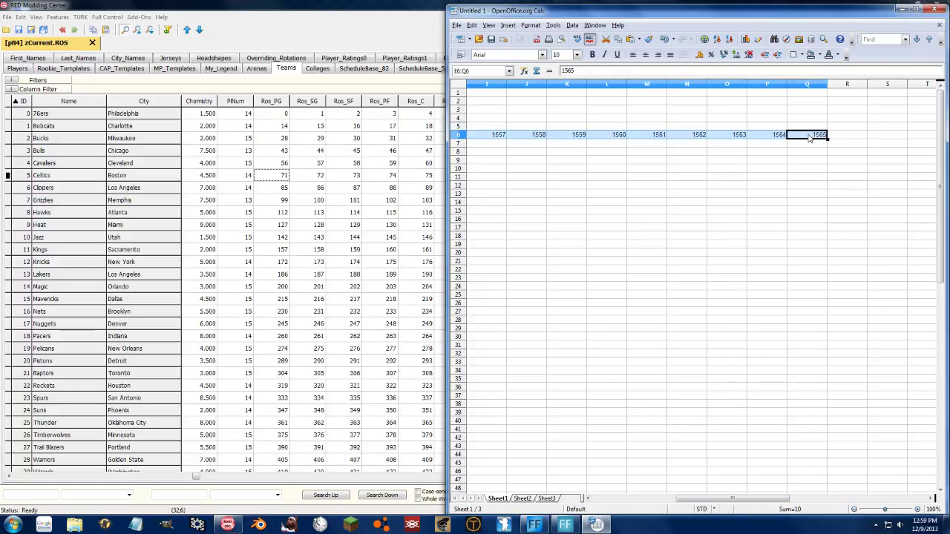
pyautogui.moveTo(809, 136); pyautogui.dragTo(804, 109)
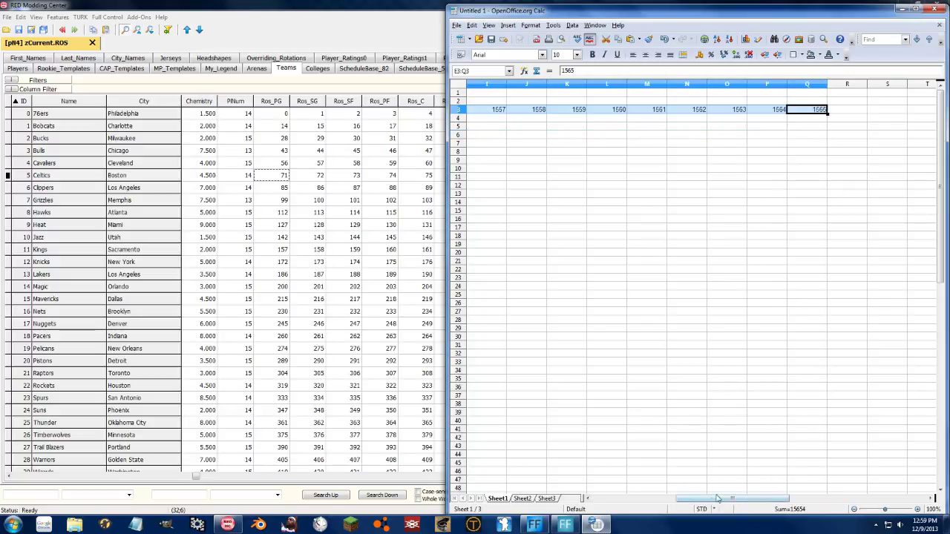
pyautogui.moveTo(721, 495); pyautogui.dragTo(646, 498)
# Enter =COUNT(E3:Q3) in D3 to count the thirteen IDs.
pyautogui.click(562, 110)
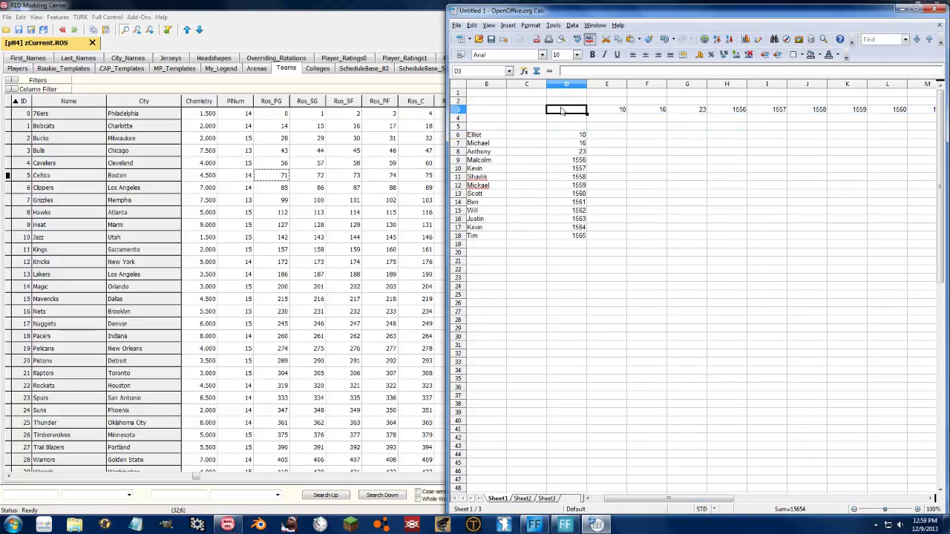
pyautogui.write('=')
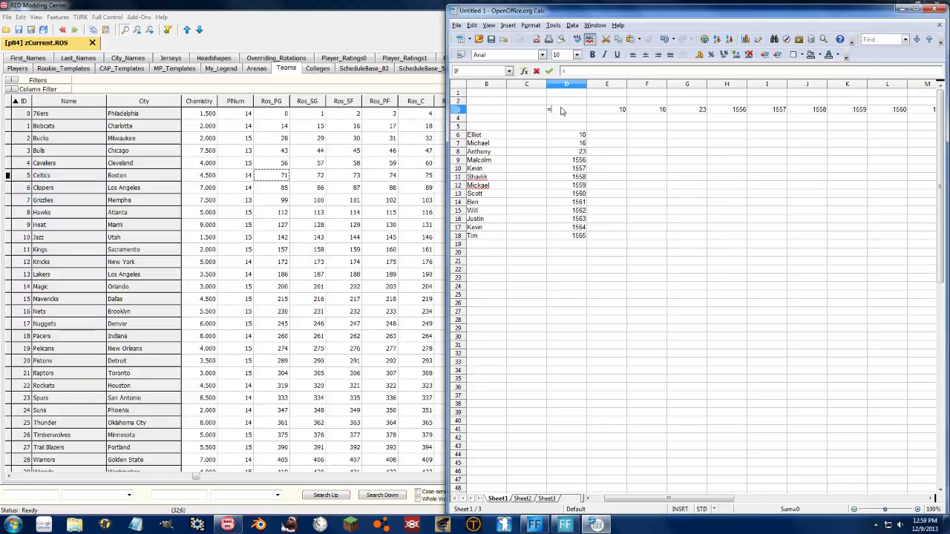
pyautogui.write('count(')
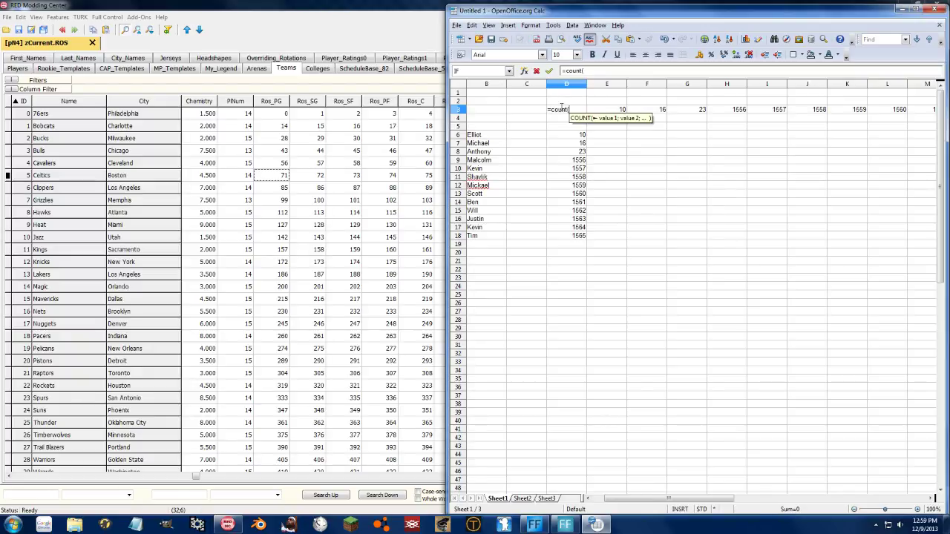
pyautogui.click(598, 111)
pyautogui.moveTo(679, 498); pyautogui.dragTo(755, 500)
pyautogui.keyDown('shift'); pyautogui.click(854, 112); pyautogui.keyUp('shift')
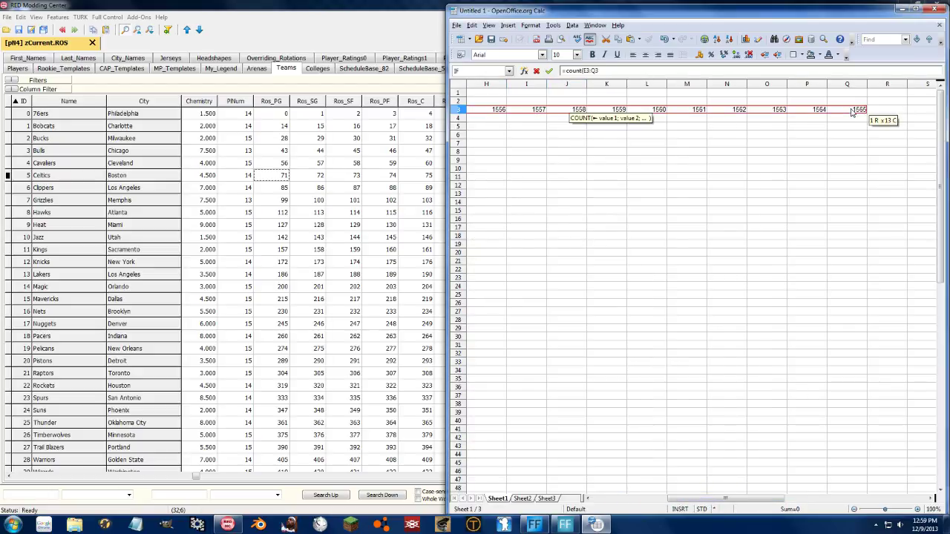
pyautogui.press('Return')
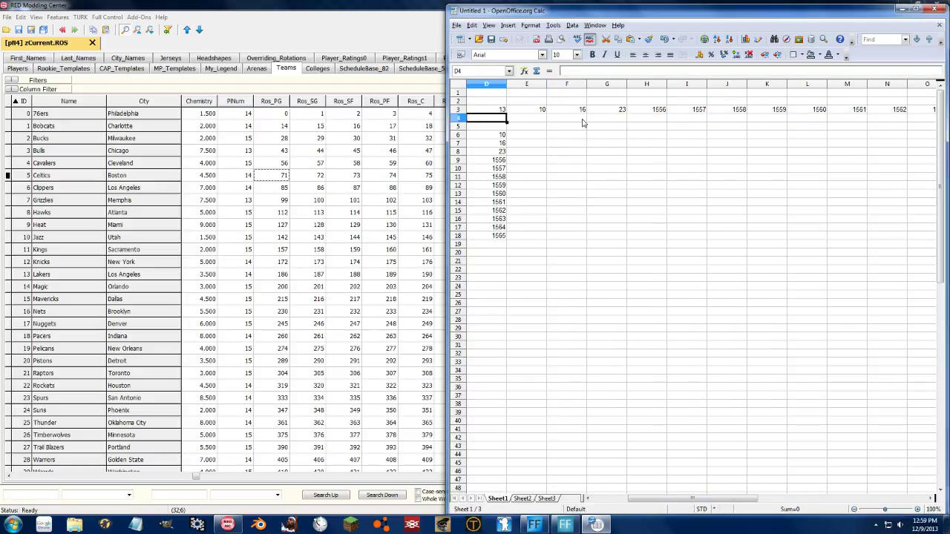
# Copy the IDs and COUNT formula into row 4 as a test.
pyautogui.moveTo(570, 125); pyautogui.dragTo(724, 126)
pyautogui.click(606, 126)
pyautogui.moveTo(529, 111); pyautogui.dragTo(758, 118)
pyautogui.hotkey('ctrl', 'c')
pyautogui.click(541, 118)
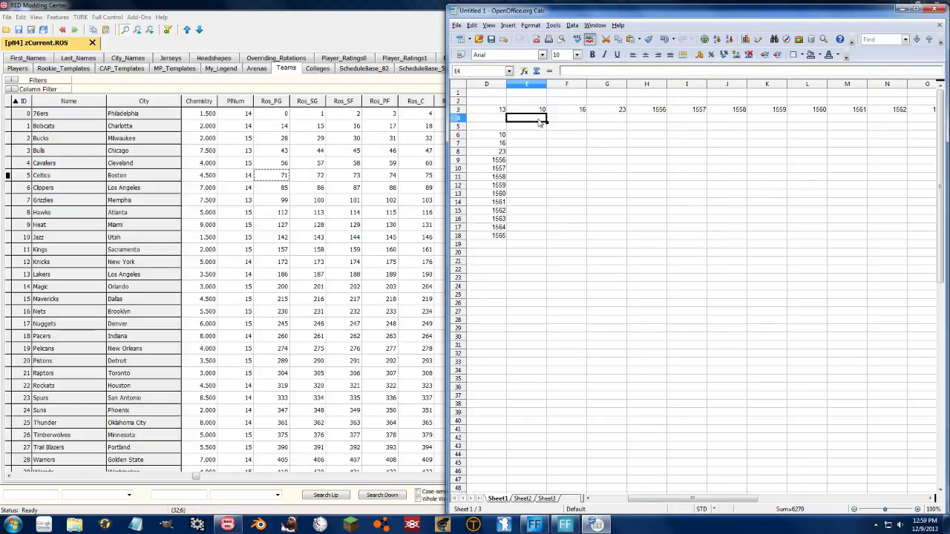
pyautogui.hotkey('ctrl', 'v')
pyautogui.click(501, 111)
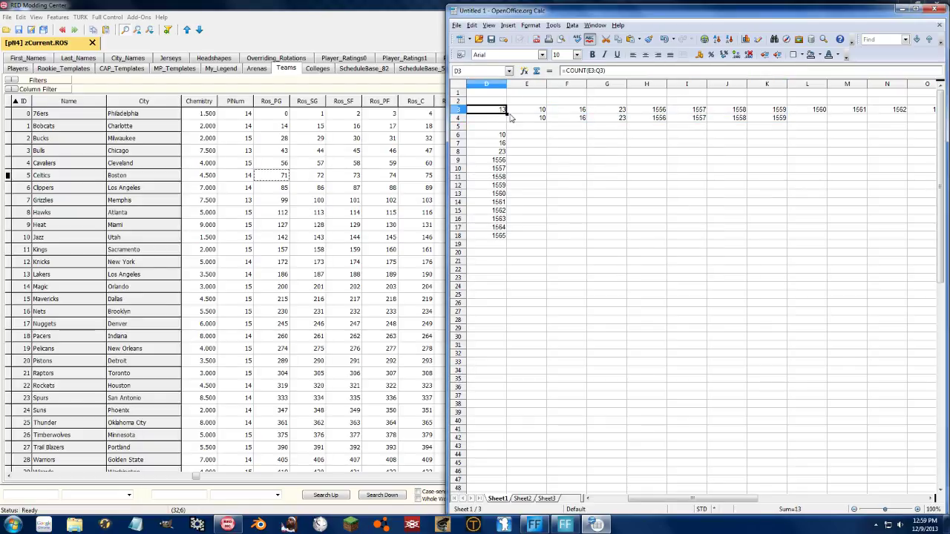
pyautogui.moveTo(507, 114); pyautogui.dragTo(772, 118)
# Clear the test values from row 4.
pyautogui.click(531, 124)
pyautogui.click(726, 143)
pyautogui.moveTo(497, 118); pyautogui.dragTo(779, 120)
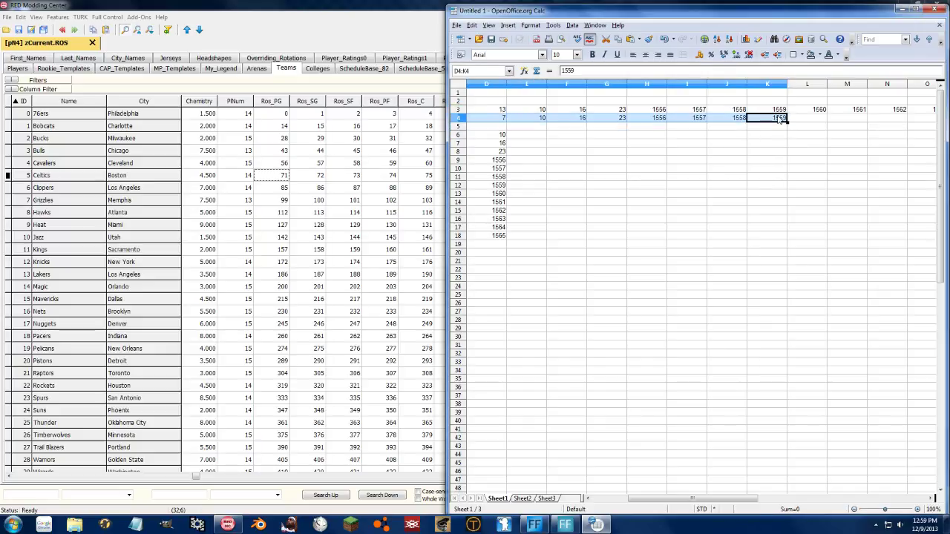
pyautogui.press('Delete')
pyautogui.press('Return')
pyautogui.click(500, 110)
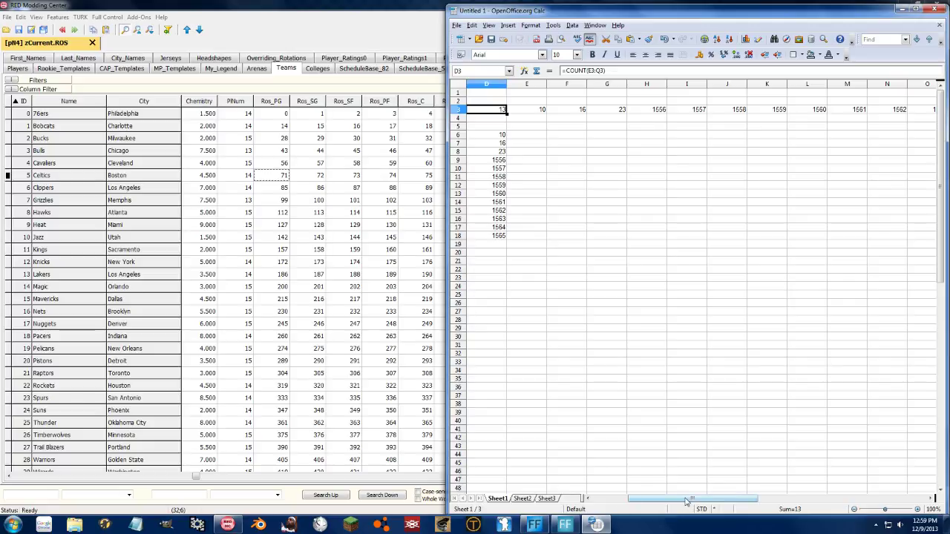
# Enter -1 in R3 and S3 after the last player ID.
pyautogui.moveTo(686, 502); pyautogui.dragTo(735, 502)
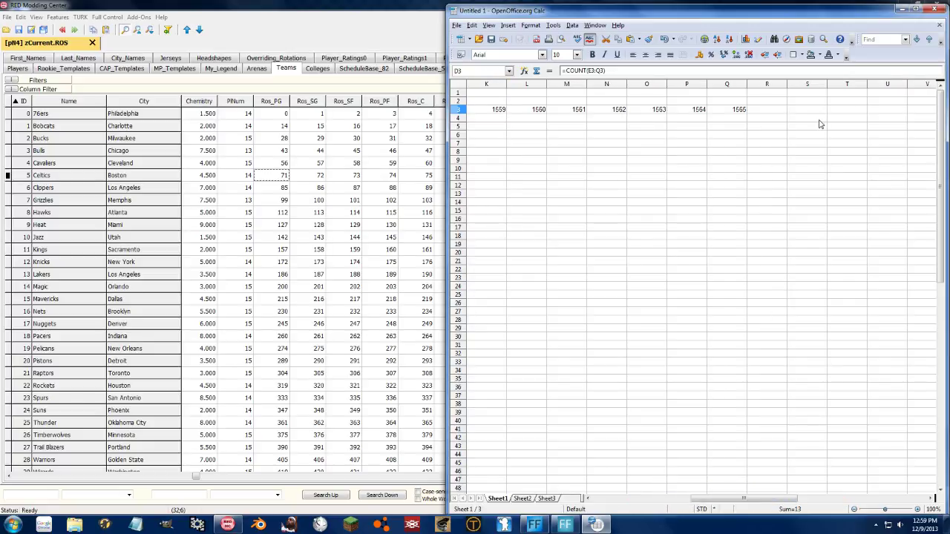
pyautogui.click(772, 111)
pyautogui.write('-1')
pyautogui.press('Tab')
pyautogui.write('-1')
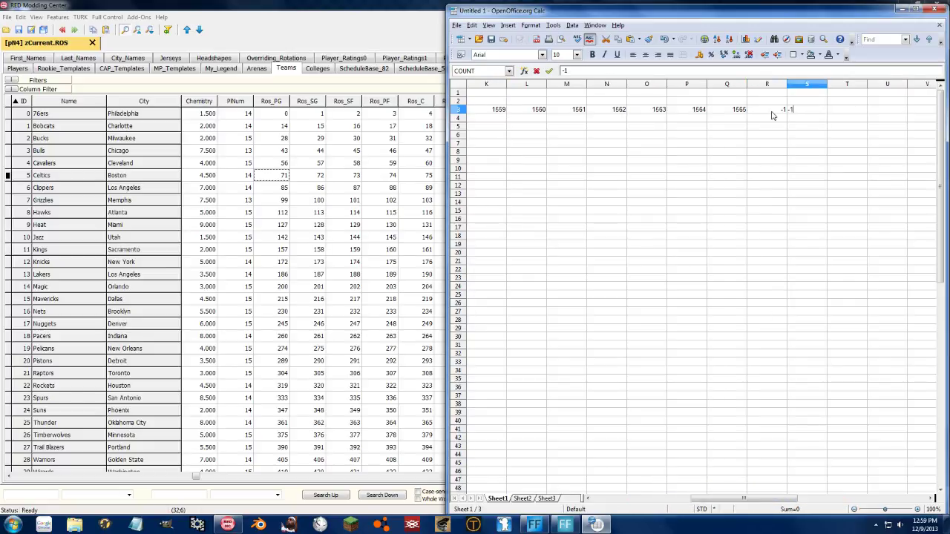
pyautogui.press('Tab')
pyautogui.click(799, 112)
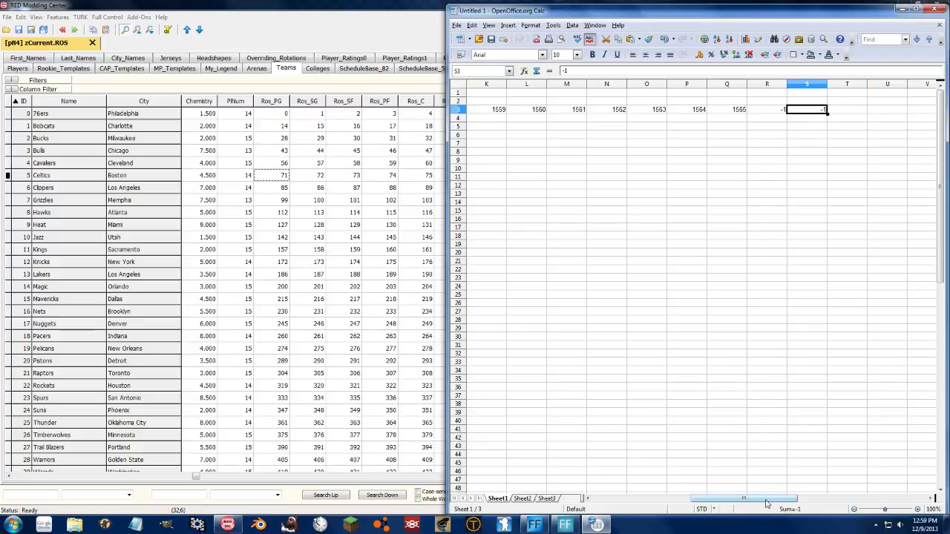
# Copy D3:S3 and paste it into the 76ers row of the Teams table.
pyautogui.moveTo(771, 503); pyautogui.dragTo(662, 502)
pyautogui.keyDown('shift'); pyautogui.click(615, 111); pyautogui.keyUp('shift')
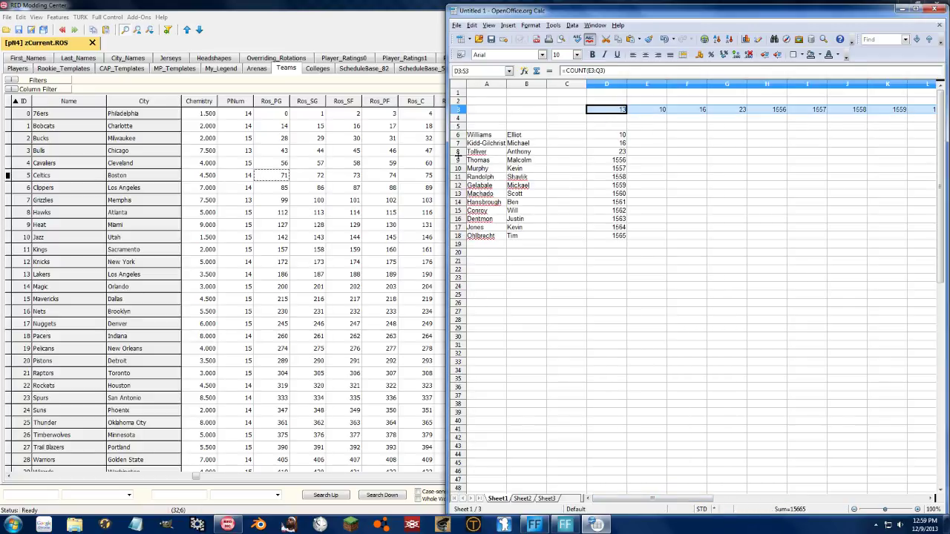
pyautogui.hotkey('ctrl', 'c')
pyautogui.click(236, 115)
pyautogui.hotkey('ctrl', 'v')
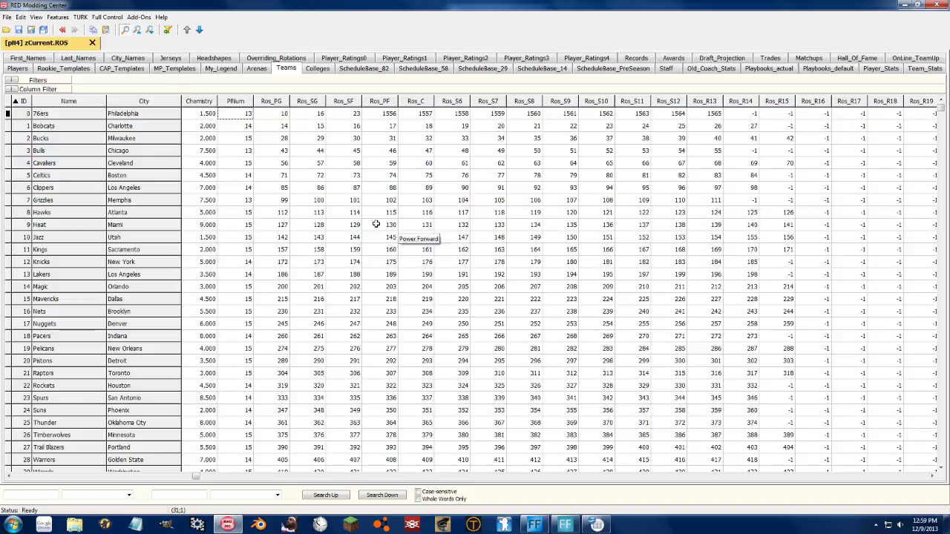
# Show the MyFriend panel and filter the Players table to the 76ers roster.
pyautogui.click(30, 18)
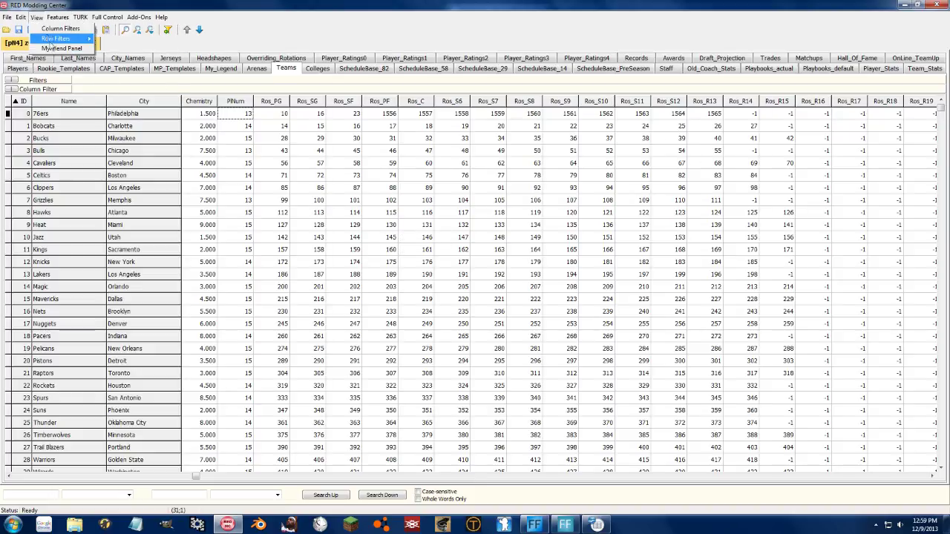
pyautogui.click(61, 48)
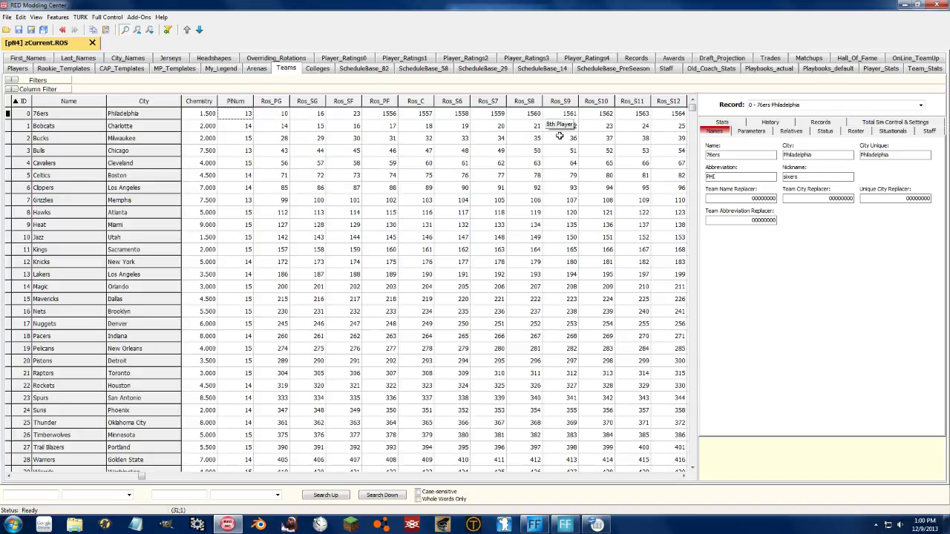
pyautogui.click(855, 132)
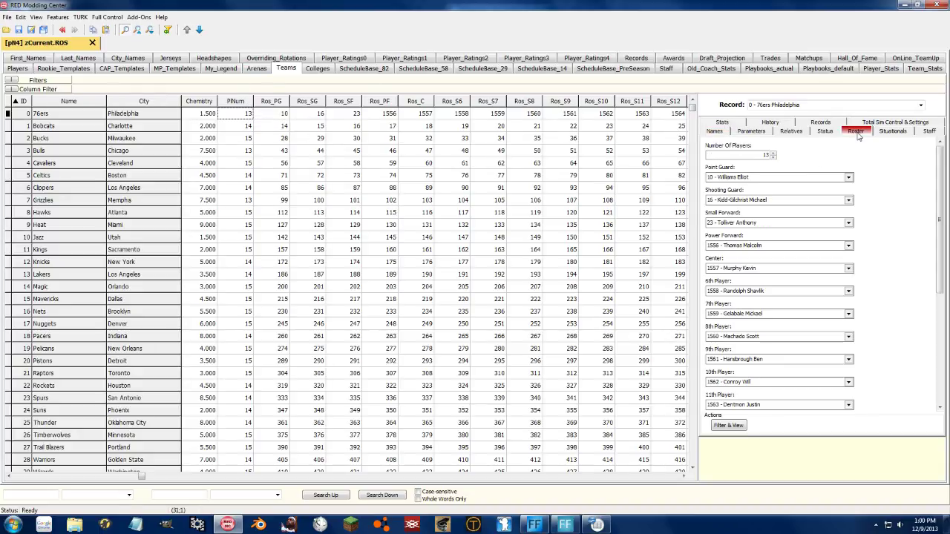
pyautogui.click(731, 427)
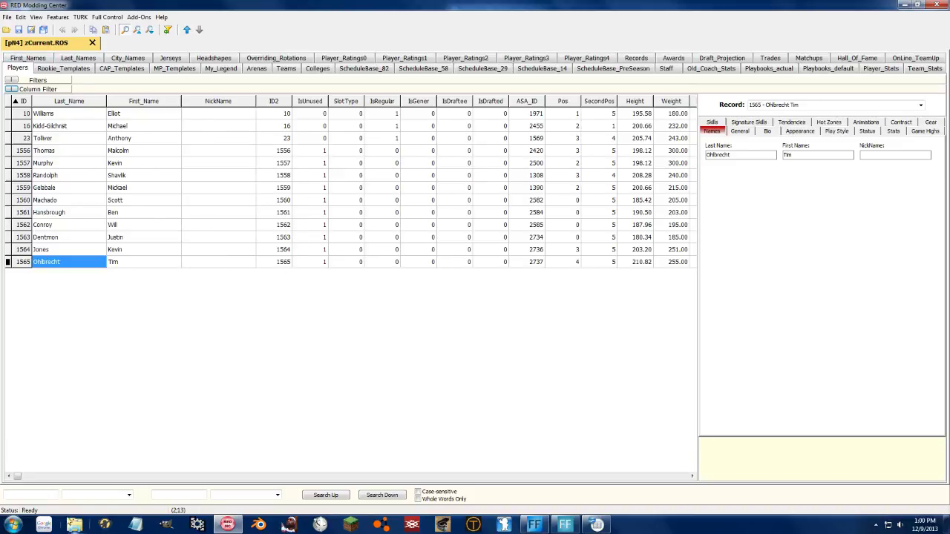
# Copy the thirteen players' TeamID1 values into Calc at D23 via text import.
pyautogui.moveTo(18, 477); pyautogui.dragTo(146, 475)
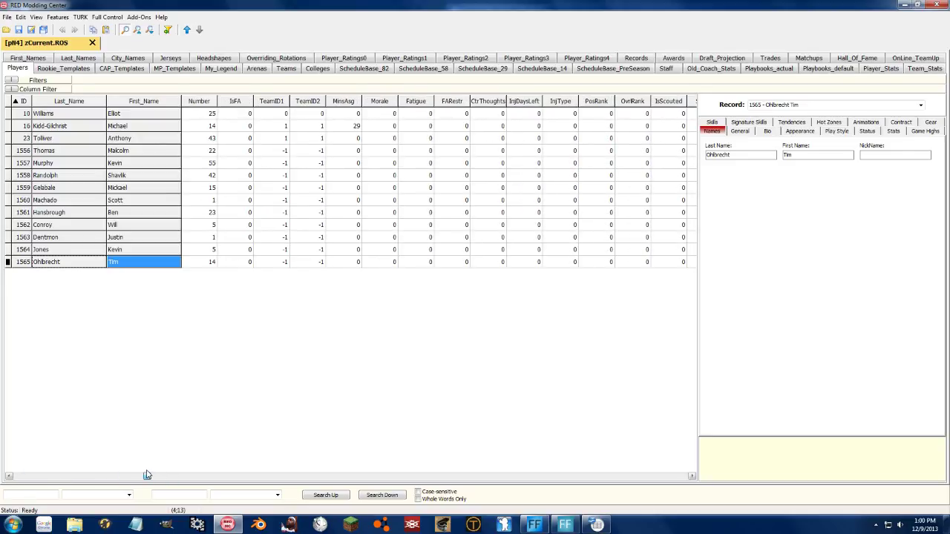
pyautogui.click(273, 117)
pyautogui.moveTo(277, 111); pyautogui.dragTo(284, 262)
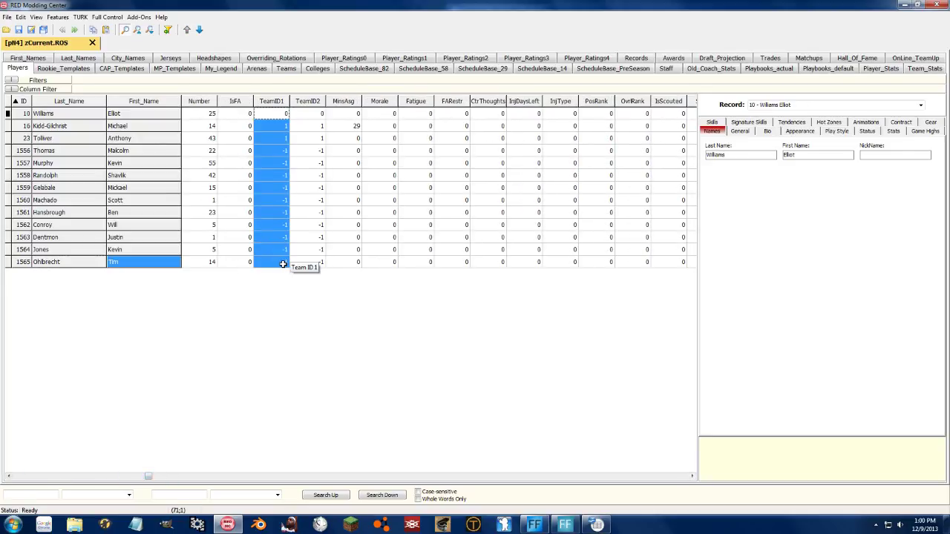
pyautogui.click(596, 525)
pyautogui.click(676, 261)
pyautogui.scroll(-5, 677, 261)
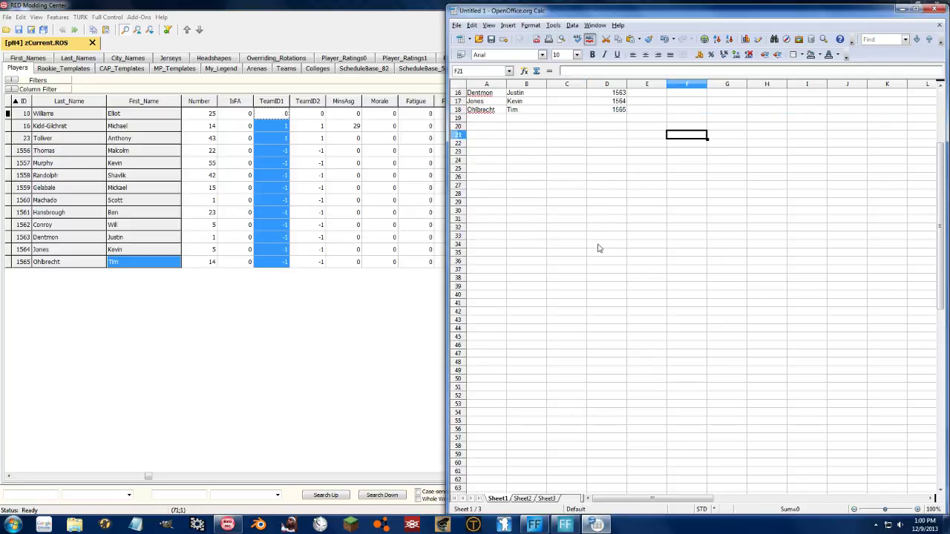
pyautogui.click(611, 151)
pyautogui.hotkey('ctrl', 'v')
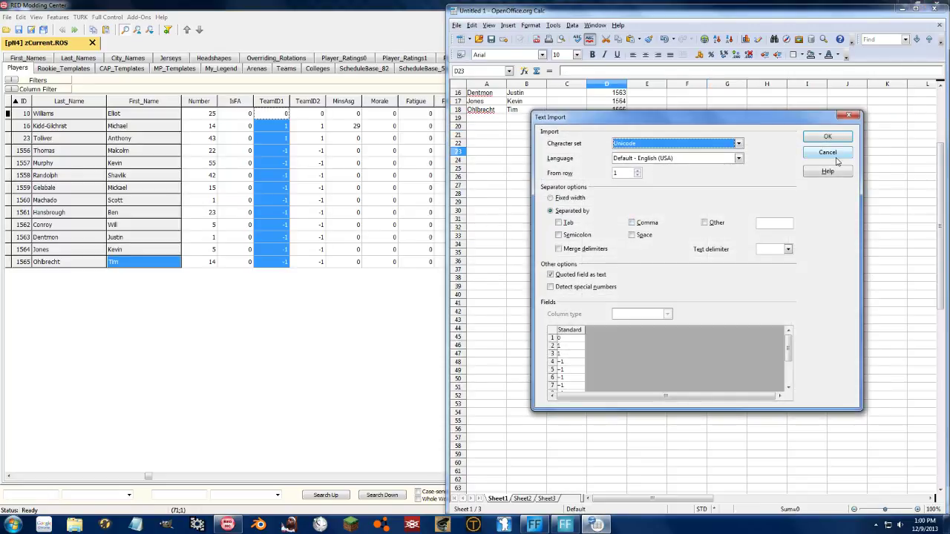
pyautogui.click(827, 139)
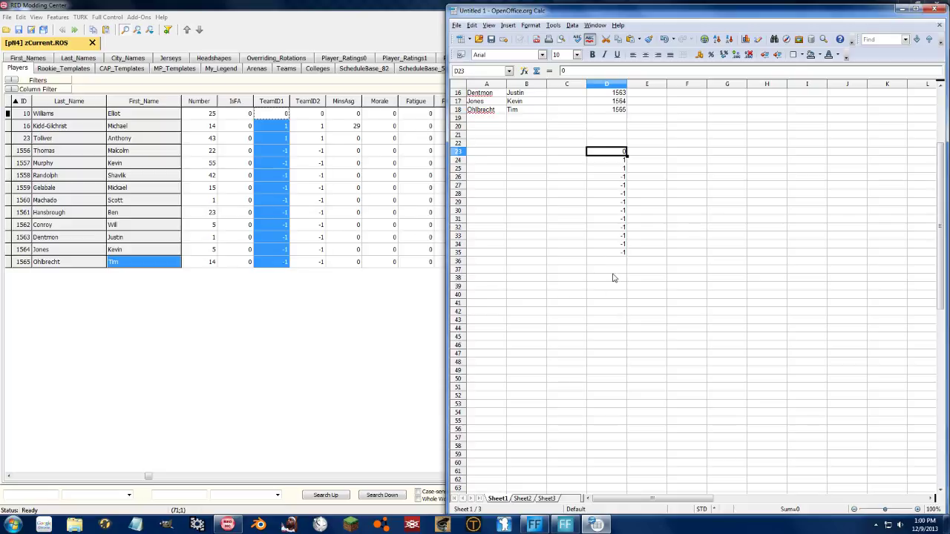
# Try typing zeros in columns F and G, then clear the extra zeros.
pyautogui.click(703, 154)
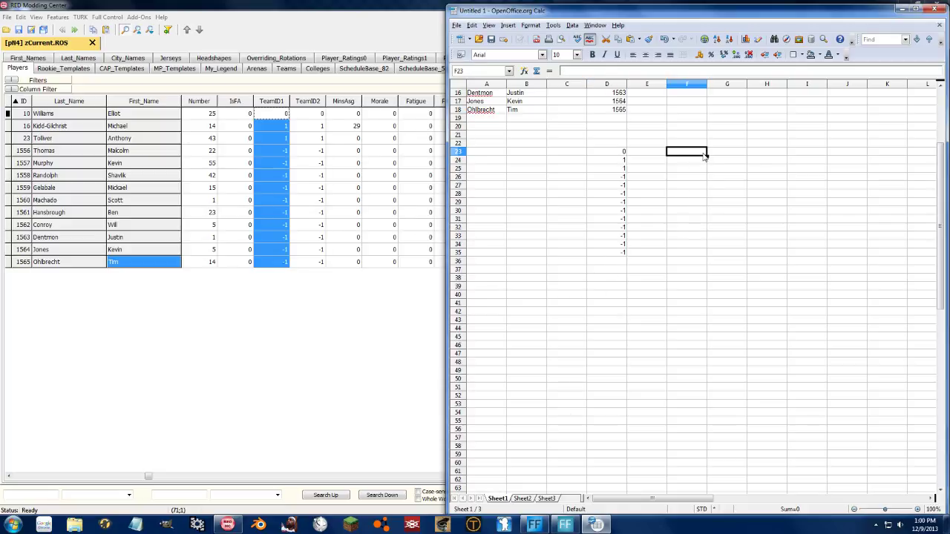
pyautogui.write('0')
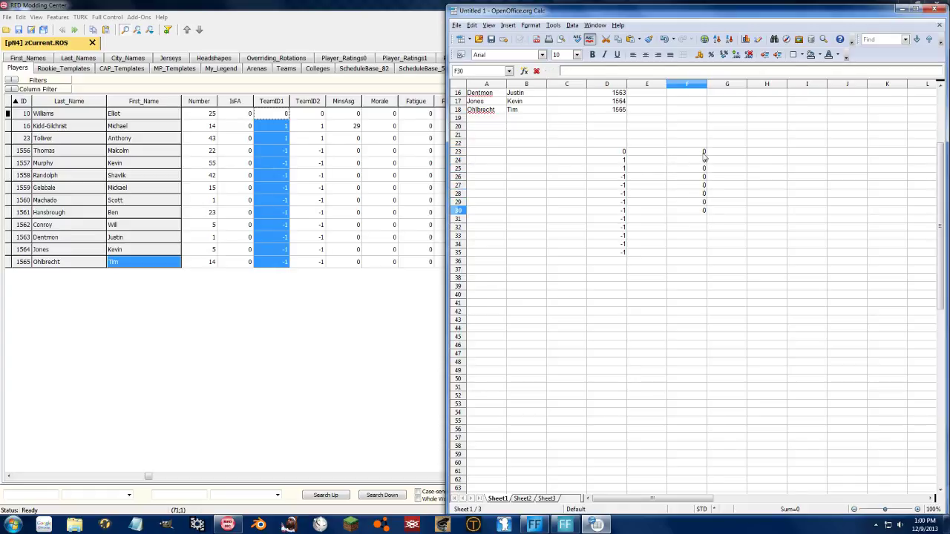
pyautogui.write(' 0 0 0 0 0 0 0 0 0 0 0 0')
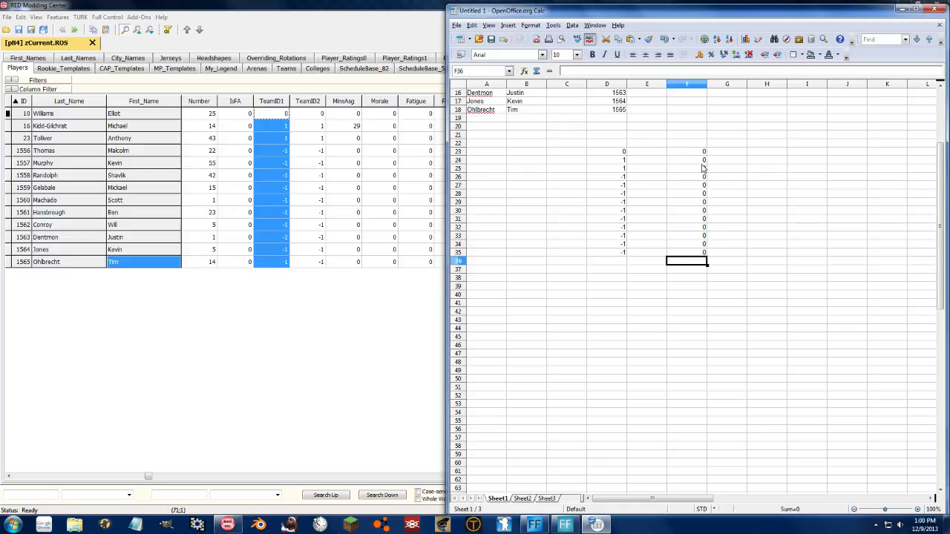
pyautogui.press('Up')
pyautogui.press('BackSpace')
pyautogui.press('Up')
pyautogui.press('BackSpace')
pyautogui.press('Up')
pyautogui.press('BackSpace')
pyautogui.press('Up')
pyautogui.press('BackSpace')
pyautogui.press('Up')
pyautogui.press('BackSpace')
pyautogui.press('Up')
pyautogui.press('BackSpace')
pyautogui.press('Up')
pyautogui.press('BackSpace')
pyautogui.press('Up')
pyautogui.press('BackSpace')
pyautogui.press('Up')
pyautogui.press('BackSpace')
pyautogui.press('Up')
pyautogui.press('BackSpace')
pyautogui.press('Up')
pyautogui.press('BackSpace')
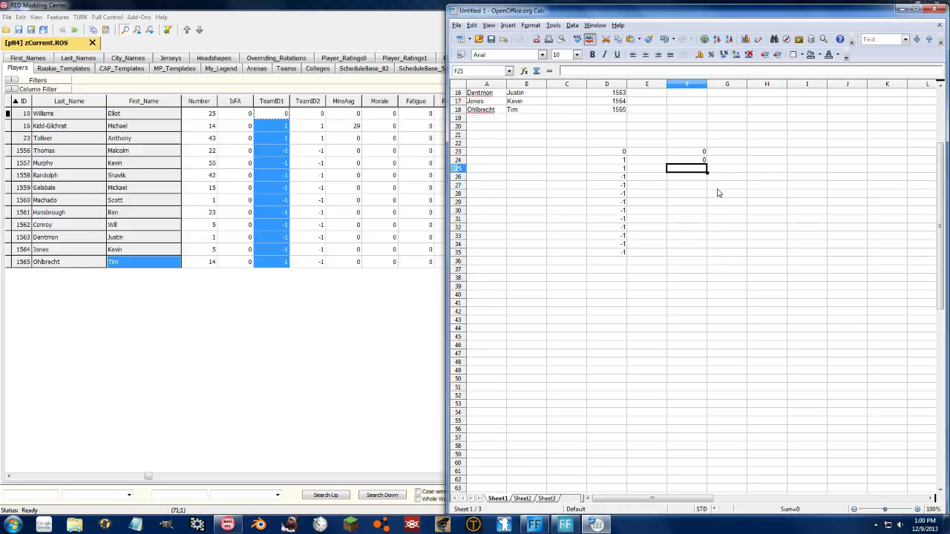
pyautogui.press('Up')
pyautogui.press('BackSpace')
pyautogui.press('Up')
pyautogui.press('BackSpace')
pyautogui.press('Left')
pyautogui.press('Left')
pyautogui.hotkey('ctrl', 'shift', 'Down')
pyautogui.click(682, 228)
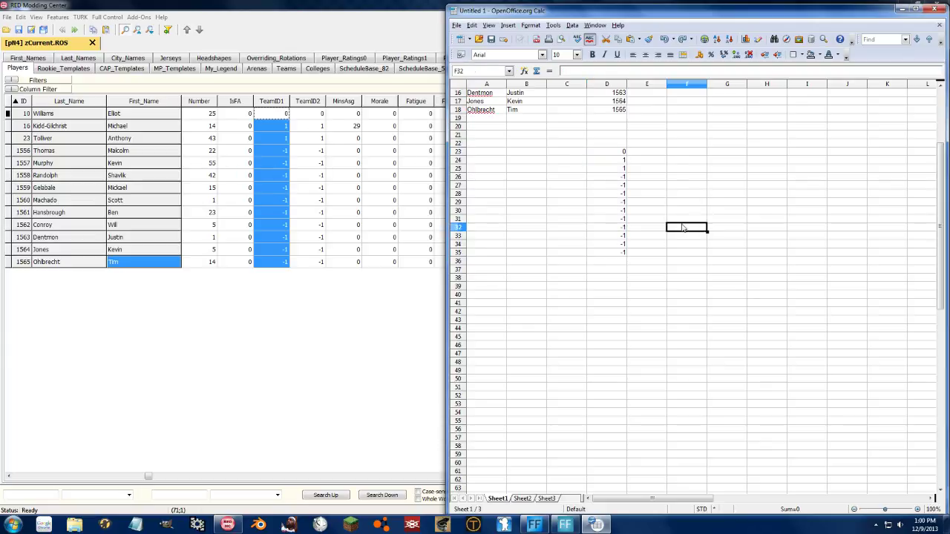
pyautogui.click(710, 155)
pyautogui.write('0')
pyautogui.press('Return')
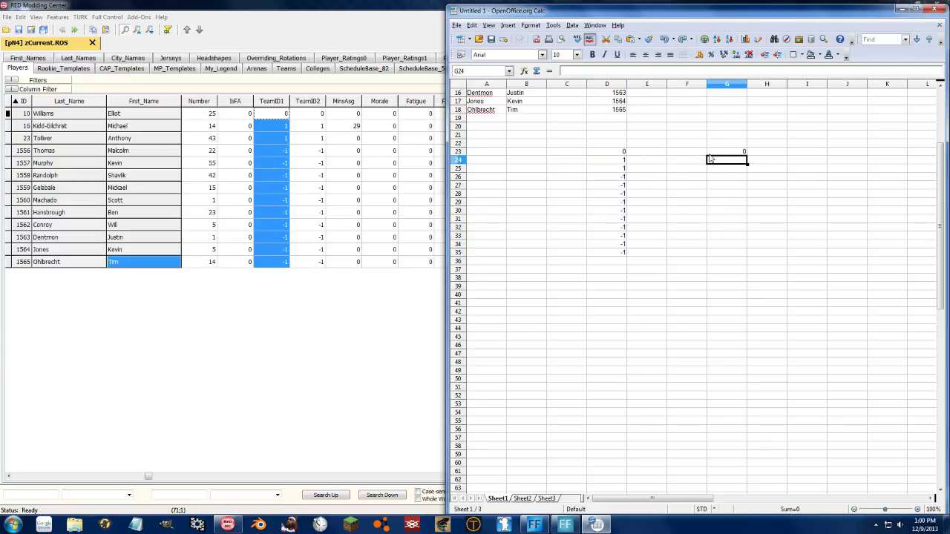
pyautogui.press('Up')
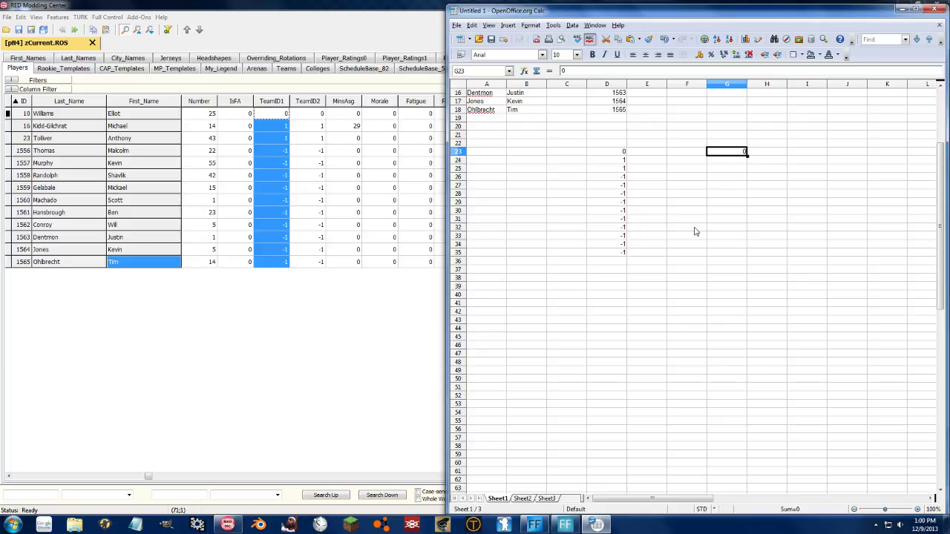
# Fill D23:D35 with 0 and paste the zeros over the TeamID1 cells in RED.
pyautogui.hotkey('ctrl', 'z')
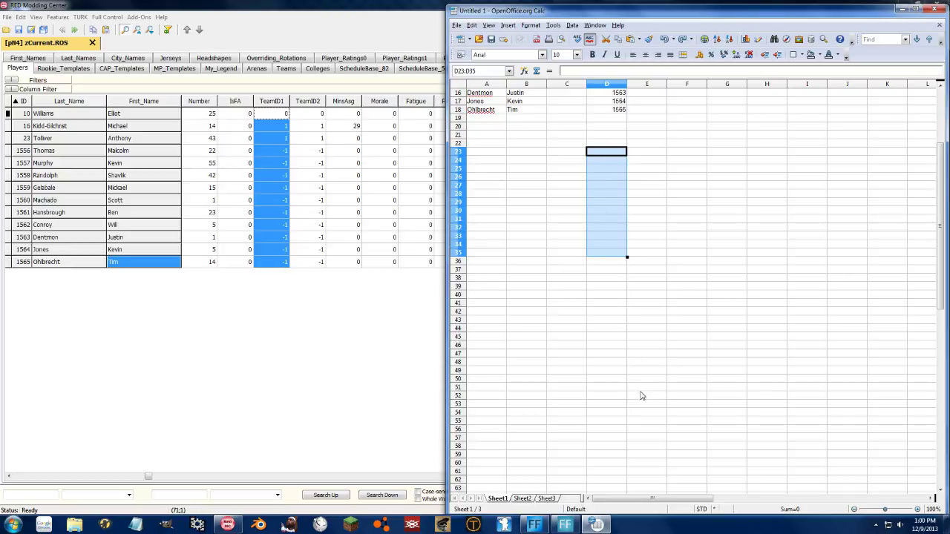
pyautogui.write('0')
pyautogui.hotkey('alt', 'Return')
pyautogui.click(282, 117)
pyautogui.hotkey('ctrl', 'v')
pyautogui.click(311, 113)
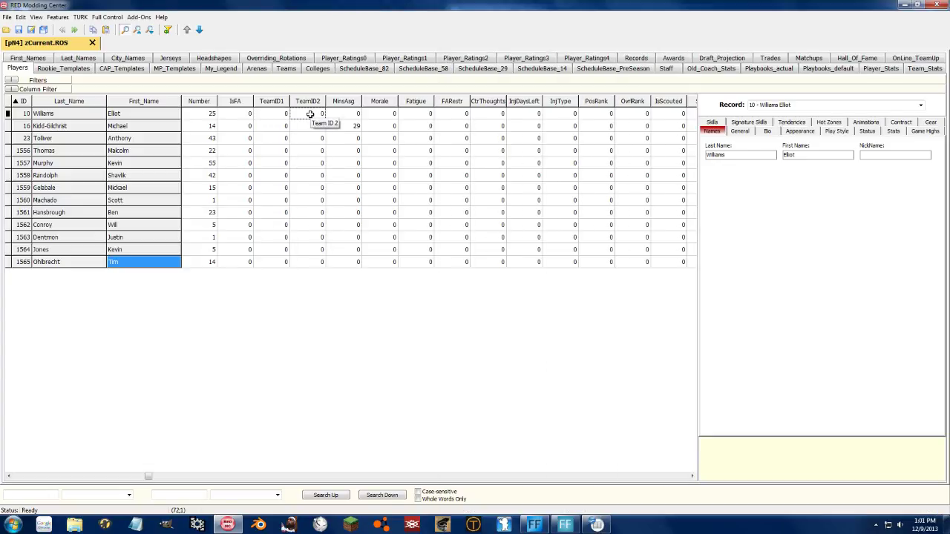
# Scroll the Players grid right and back to the IsFA column, then open the Jerseys table.
pyautogui.click(479, 476)
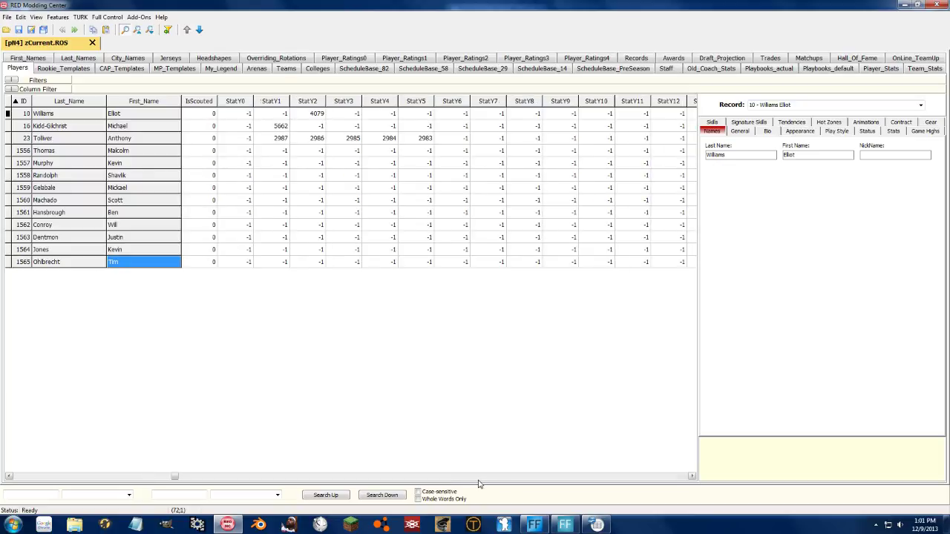
pyautogui.hscroll(5, 479, 482)
pyautogui.click(261, 484)
pyautogui.click(261, 484)
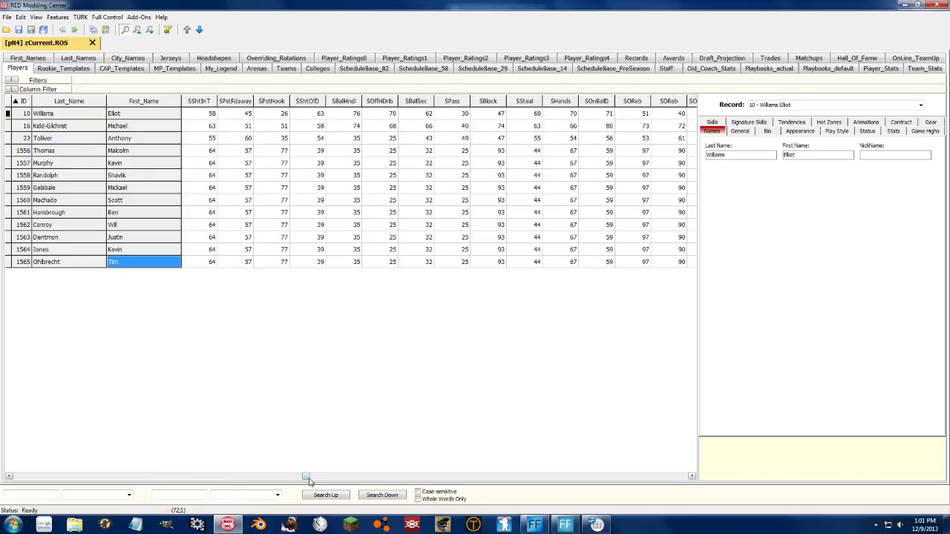
pyautogui.click(119, 481)
pyautogui.click(119, 481)
pyautogui.click(119, 481)
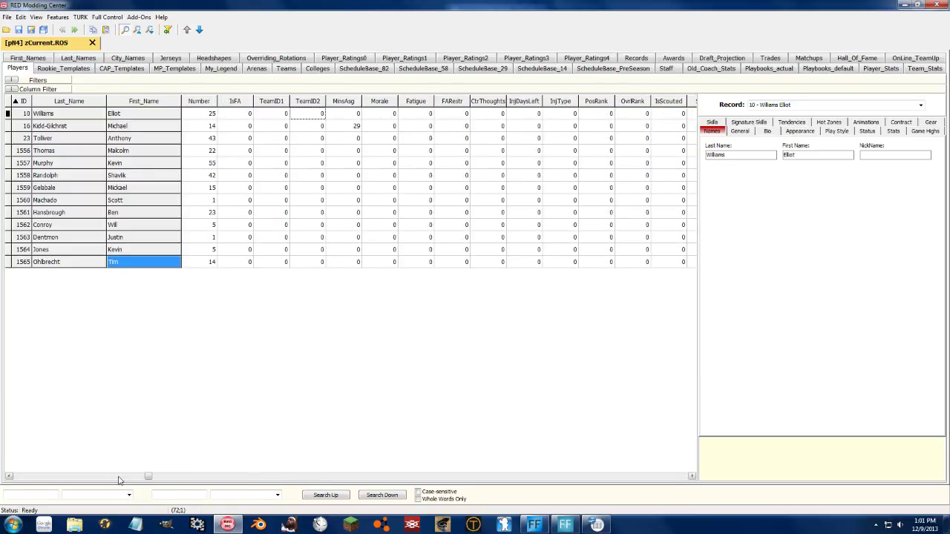
pyautogui.click(245, 113)
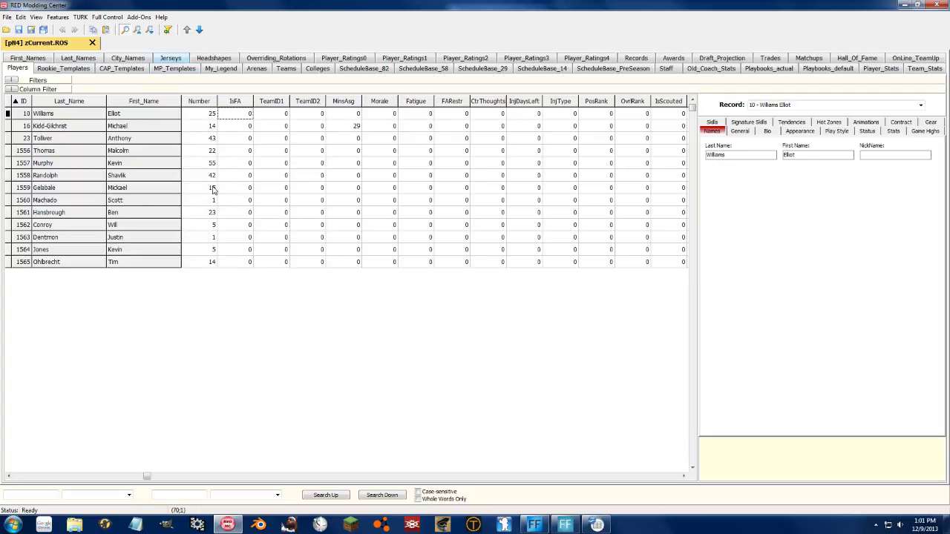
pyautogui.click(170, 57)
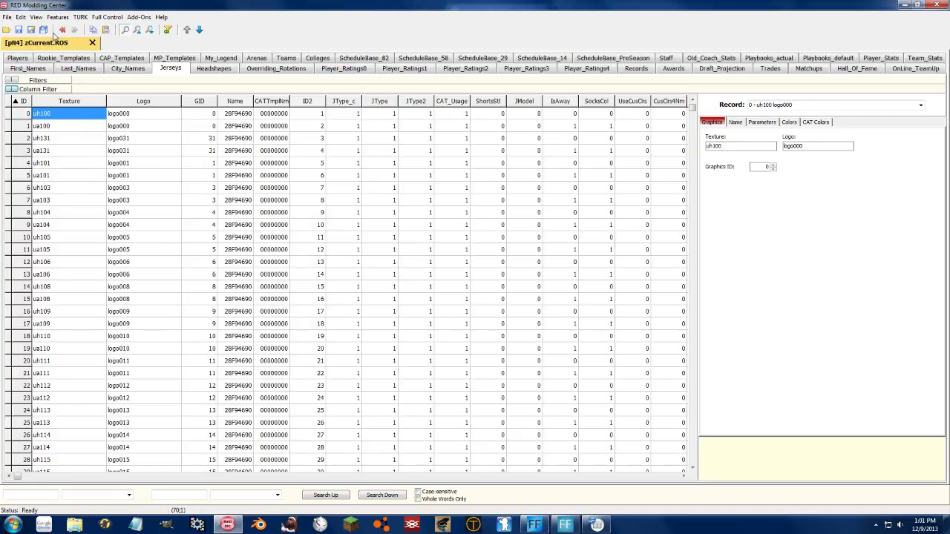
# Hide the record panel to widen the Jerseys grid and sort it by JModel, then back by ID.
pyautogui.click(36, 16)
pyautogui.click(59, 50)
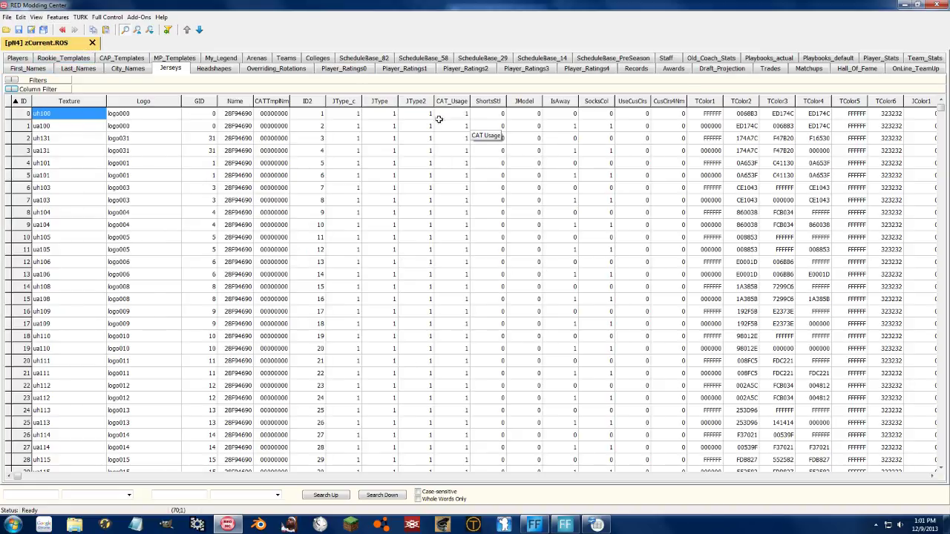
pyautogui.click(523, 113)
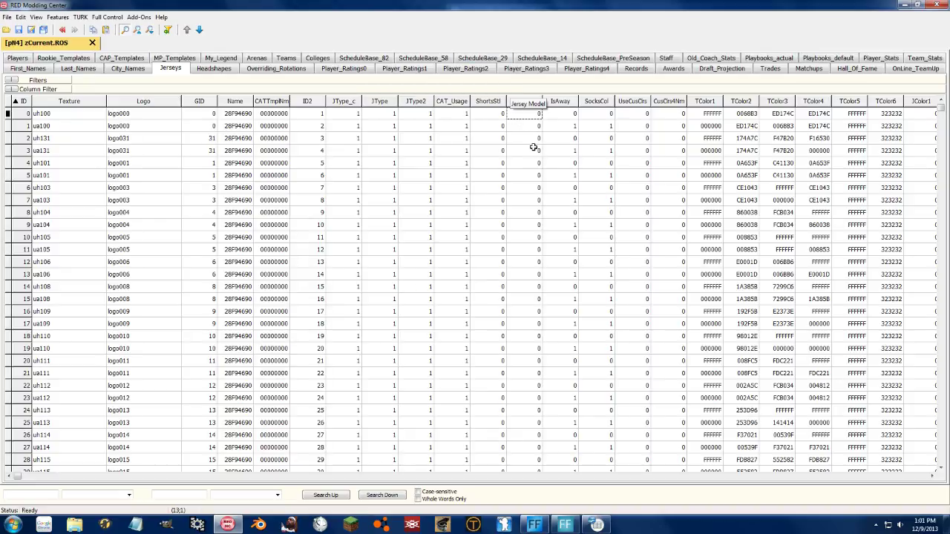
pyautogui.click(524, 102)
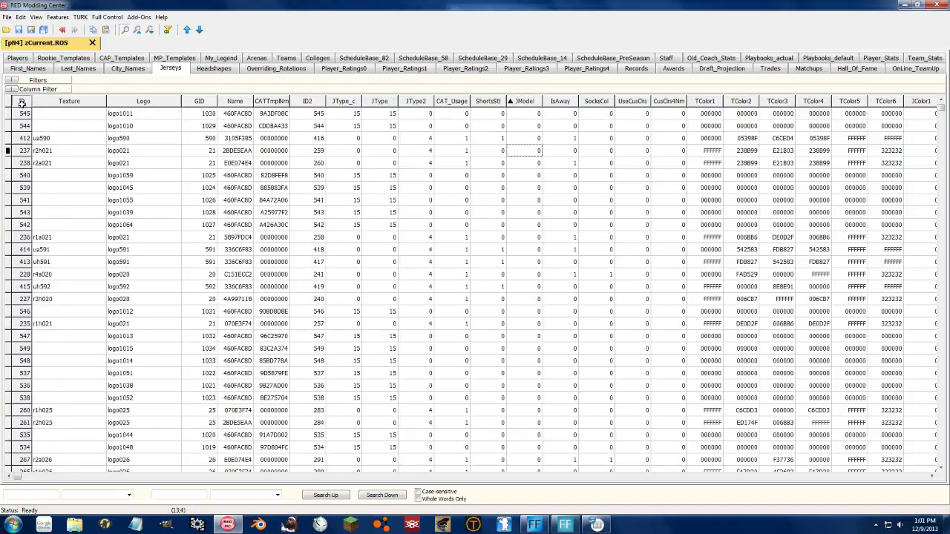
pyautogui.click(22, 102)
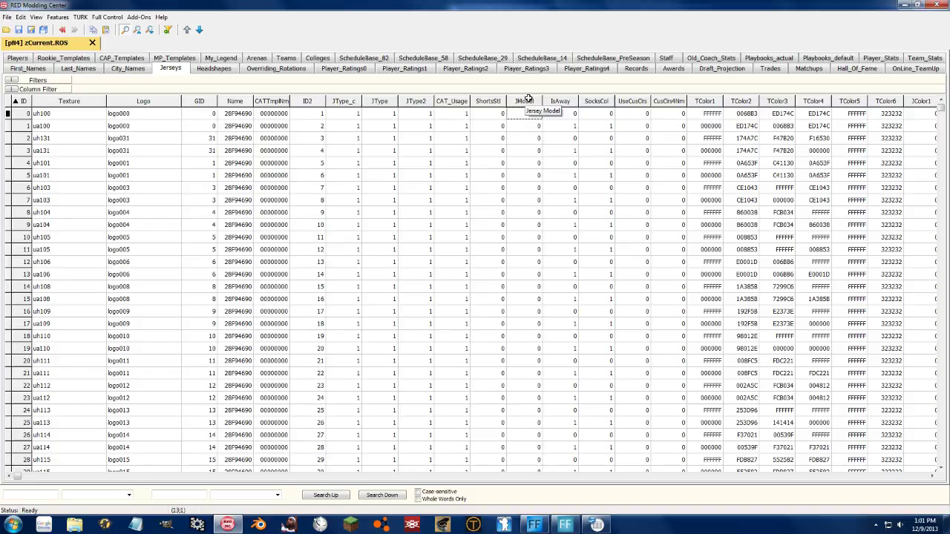
# Select the whole JModel column, opening and closing the Global Editor without changes.
pyautogui.click(524, 102)
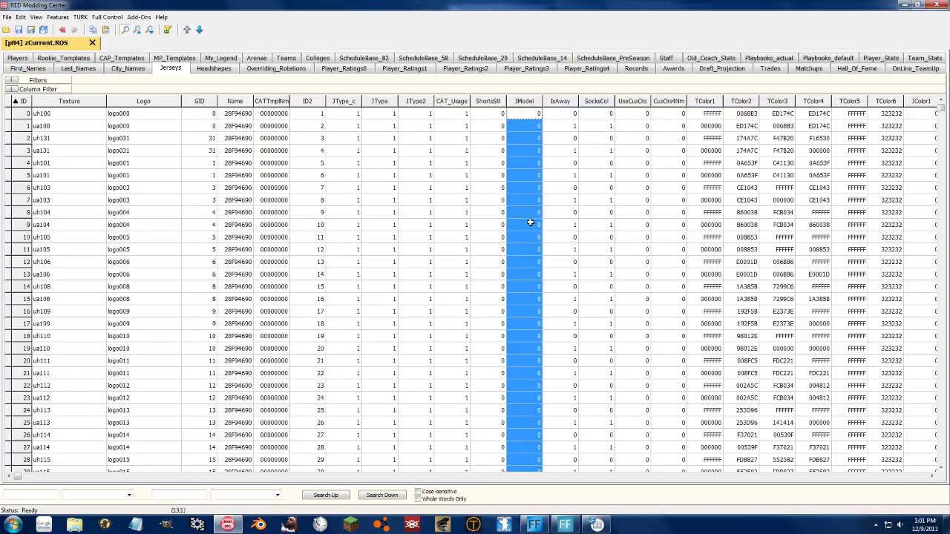
pyautogui.click(427, 264)
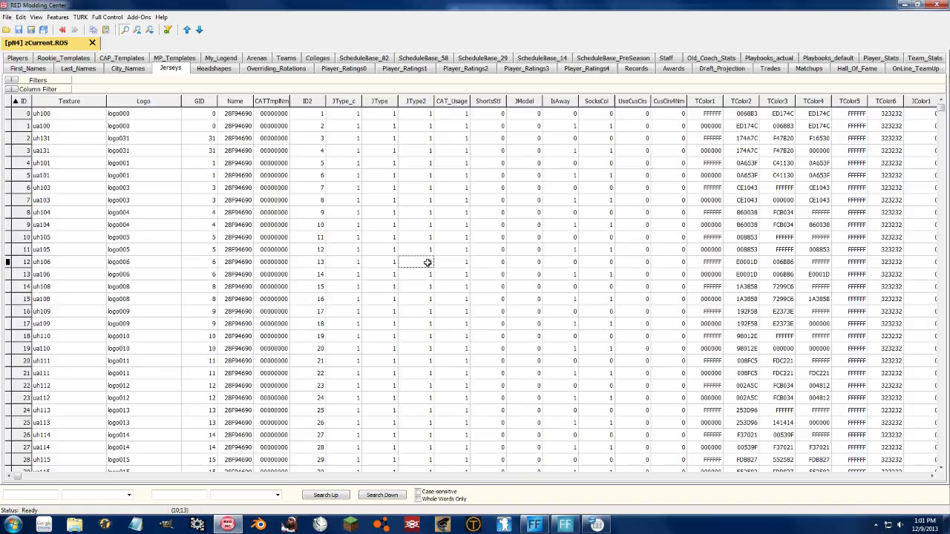
pyautogui.hotkey('ctrl', 'g')
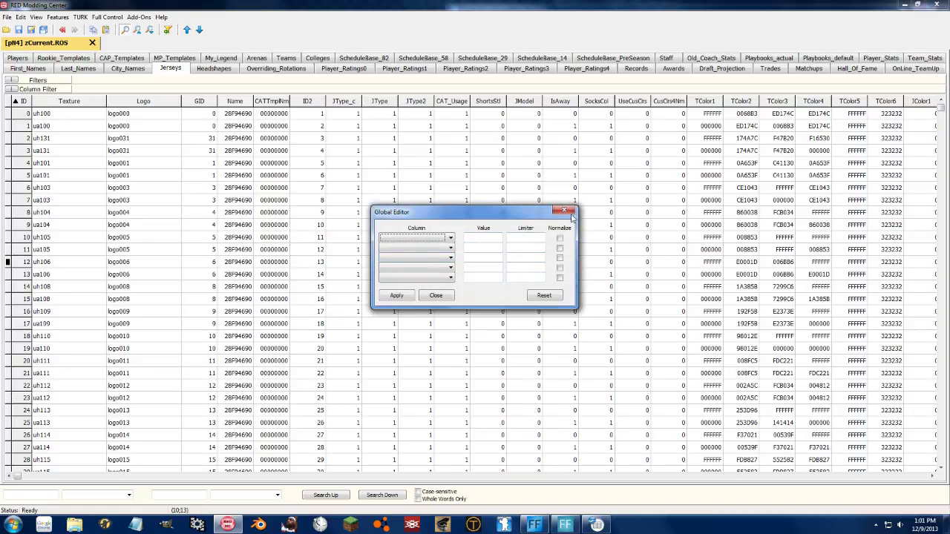
pyautogui.click(564, 211)
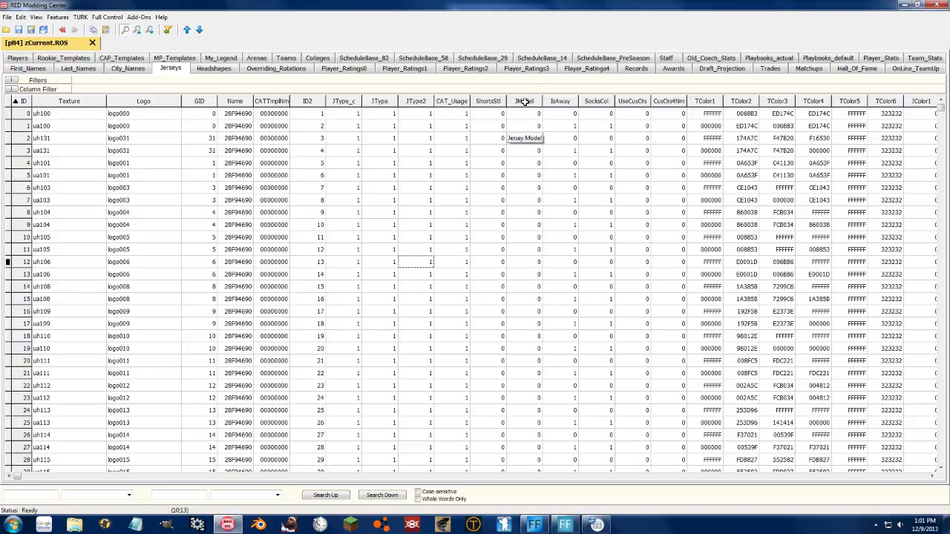
pyautogui.click(525, 102)
# Paste the copied JModel values into Calc at G23 through the text import.
pyautogui.click(596, 524)
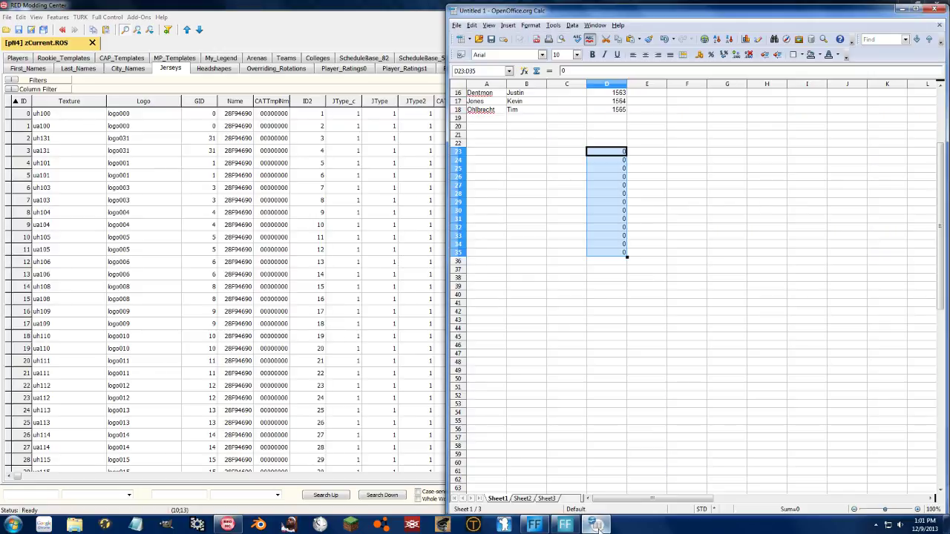
pyautogui.click(693, 186)
pyautogui.click(730, 152)
pyautogui.hotkey('ctrl', 'v')
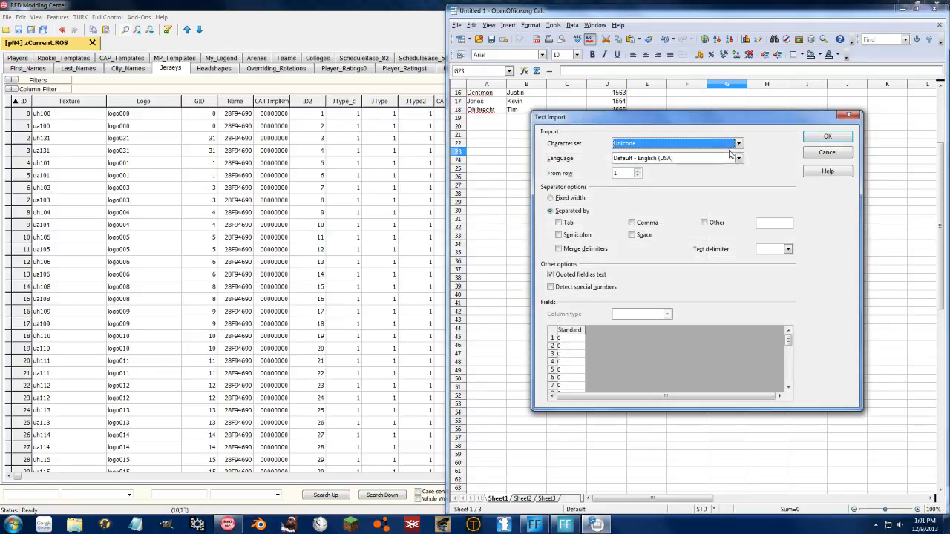
pyautogui.click(827, 137)
pyautogui.moveTo(938, 152)
pyautogui.mouseDown()
pyautogui.moveTo(932, 369)
pyautogui.moveTo(933, 152)
pyautogui.mouseUp()
# Undo the column G paste and fill the selected G23:G604 cells with 8.
pyautogui.click(802, 170)
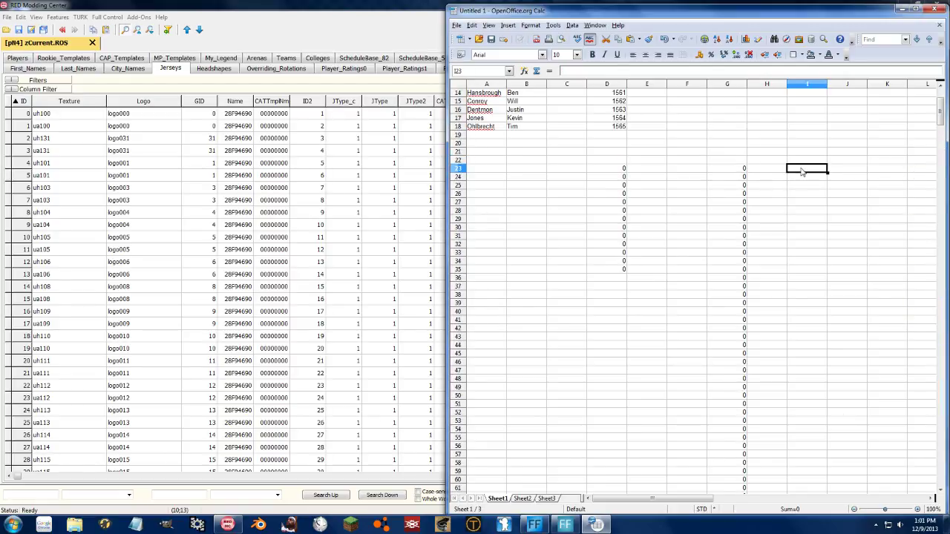
pyautogui.write('8')
pyautogui.press('Return')
pyautogui.click(802, 170)
pyautogui.hotkey('ctrl', 'z')
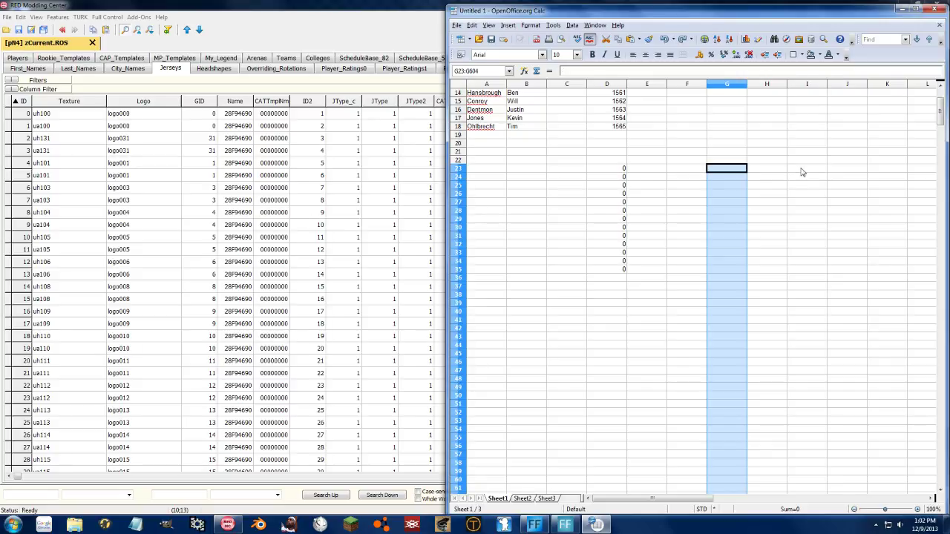
pyautogui.write('8')
pyautogui.hotkey('alt', 'Return')
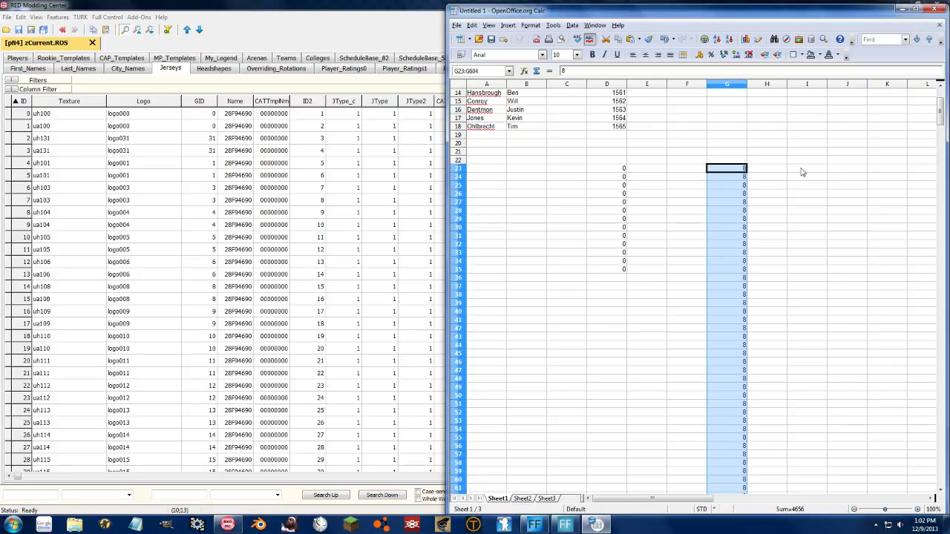
# Paste the column of 8s into every row of the Jerseys JModel column.
pyautogui.hotkey('alt', 'Tab')
pyautogui.click(538, 151)
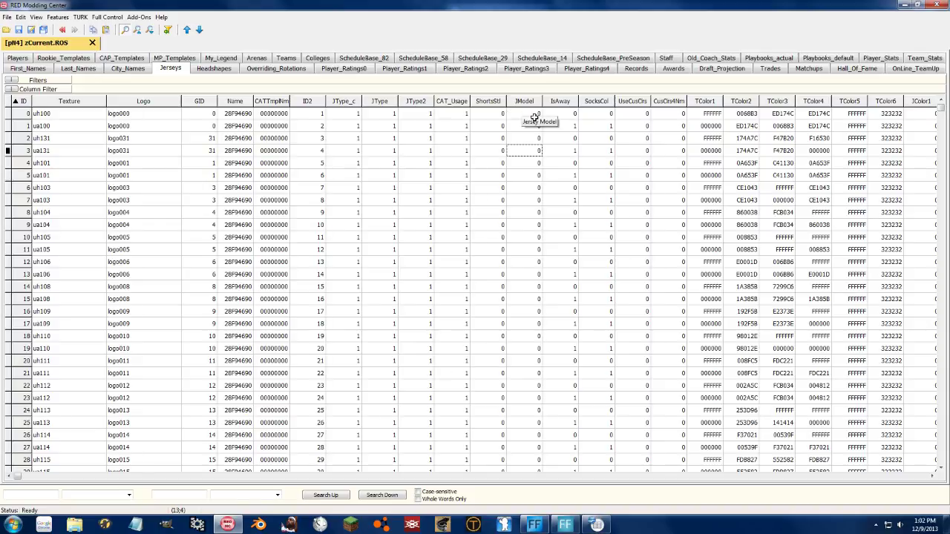
pyautogui.click(534, 113)
pyautogui.hotkey('ctrl', 'v')
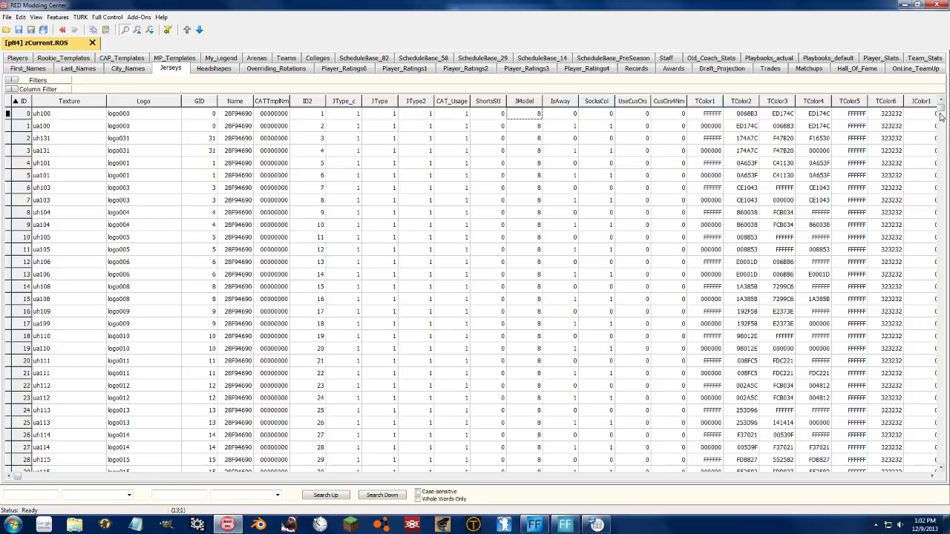
# Select the Texture values uh101 to uh112 and focus row 4's GID cell.
pyautogui.moveTo(941, 116)
pyautogui.mouseDown()
pyautogui.moveTo(938, 379)
pyautogui.moveTo(935, 112)
pyautogui.mouseUp()
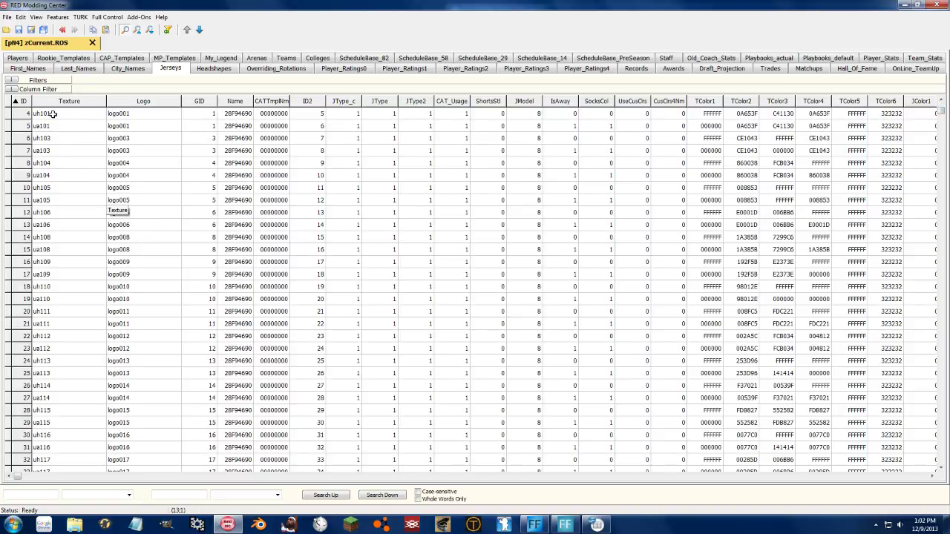
pyautogui.moveTo(53, 114); pyautogui.dragTo(65, 337)
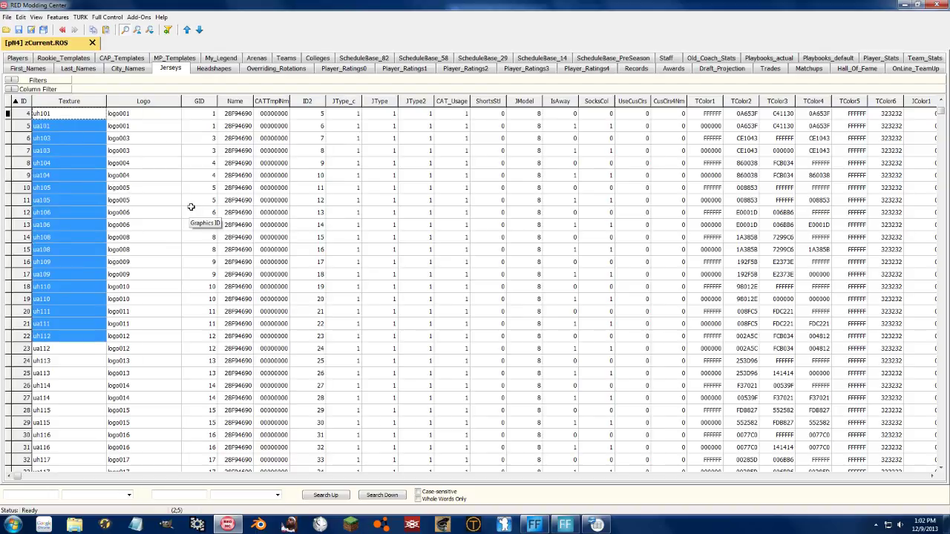
pyautogui.click(206, 115)
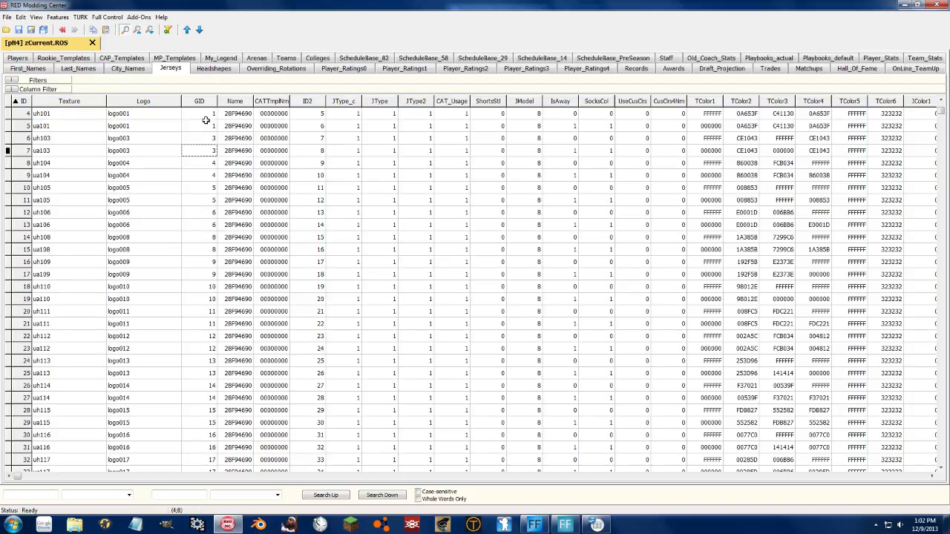
# Pick cell J23 in Calc, then open the NBA 2K14 folder from Explorer's jump list.
pyautogui.click(596, 525)
pyautogui.click(647, 203)
pyautogui.hscroll(3, 525, 282)
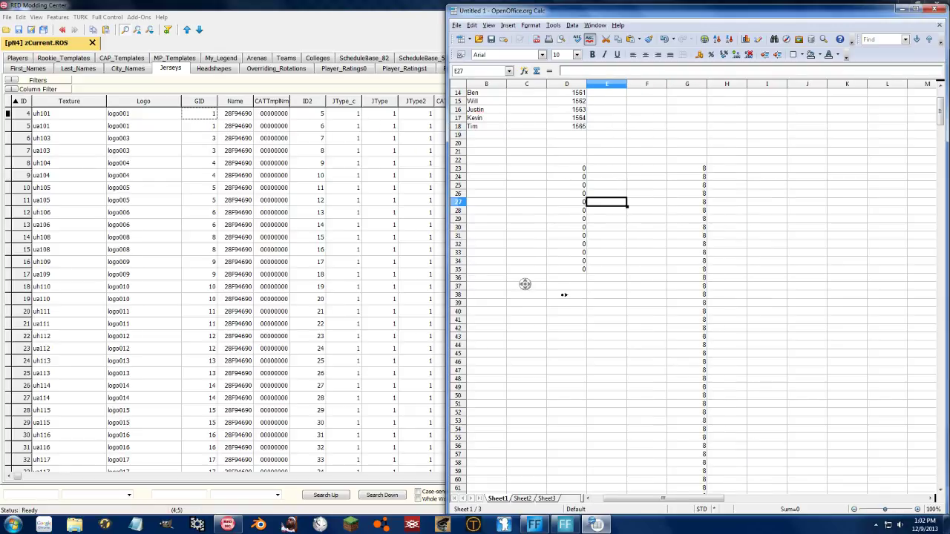
pyautogui.click(730, 169)
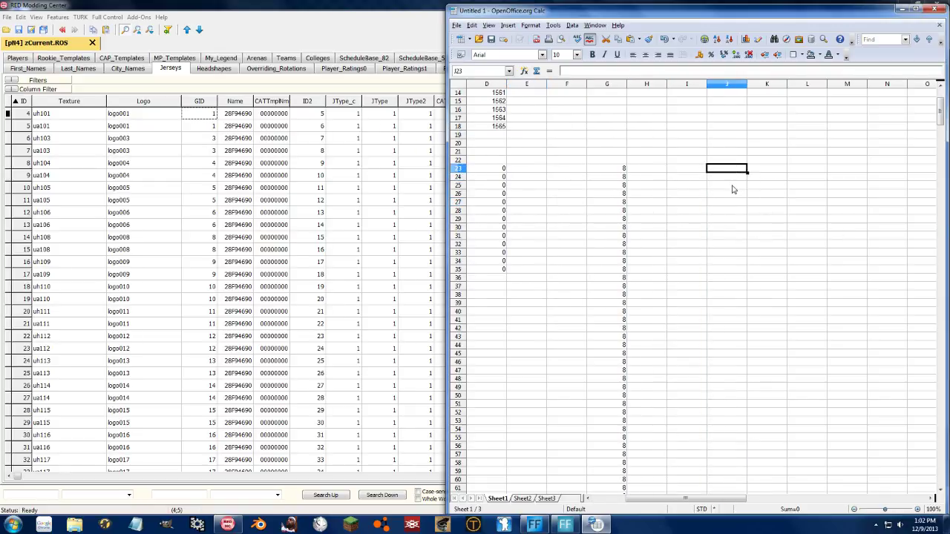
pyautogui.rightClick(74, 525)
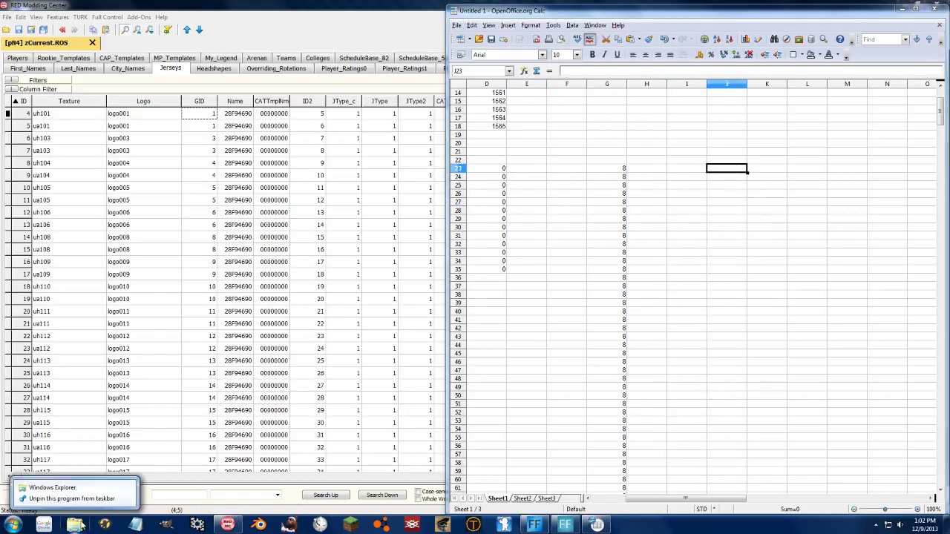
pyautogui.click(45, 348)
# Jump the NBA 2K14 folder listing to the pu000.iff files and return to the Calc sheet.
pyautogui.click(401, 278)
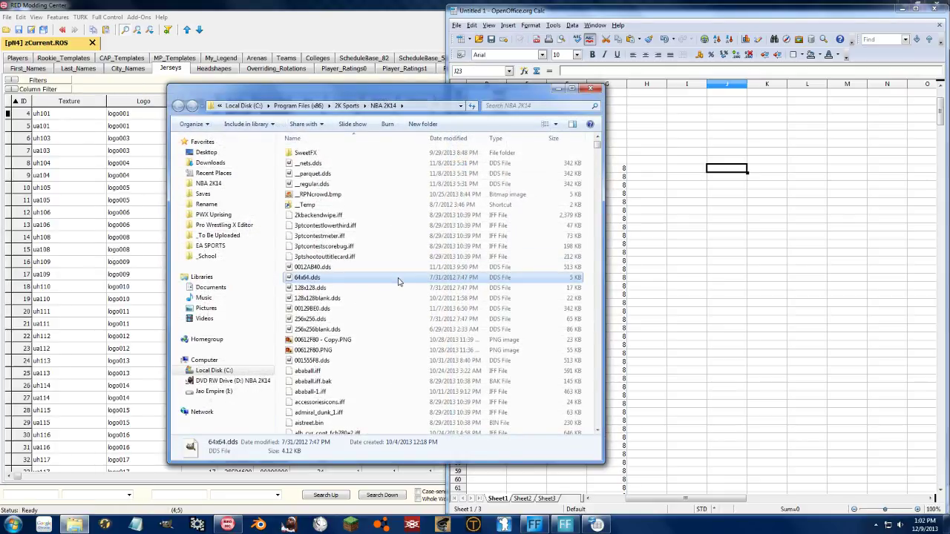
pyautogui.press('p')
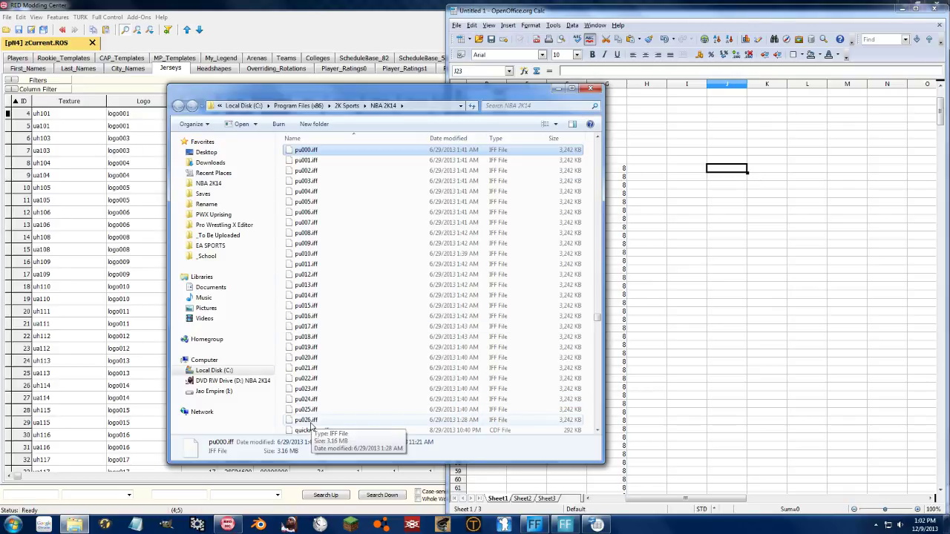
pyautogui.click(718, 170)
# Enter 0 in J23 and extend a count from 0 to 26 down to J49.
pyautogui.write('0')
pyautogui.press('Return')
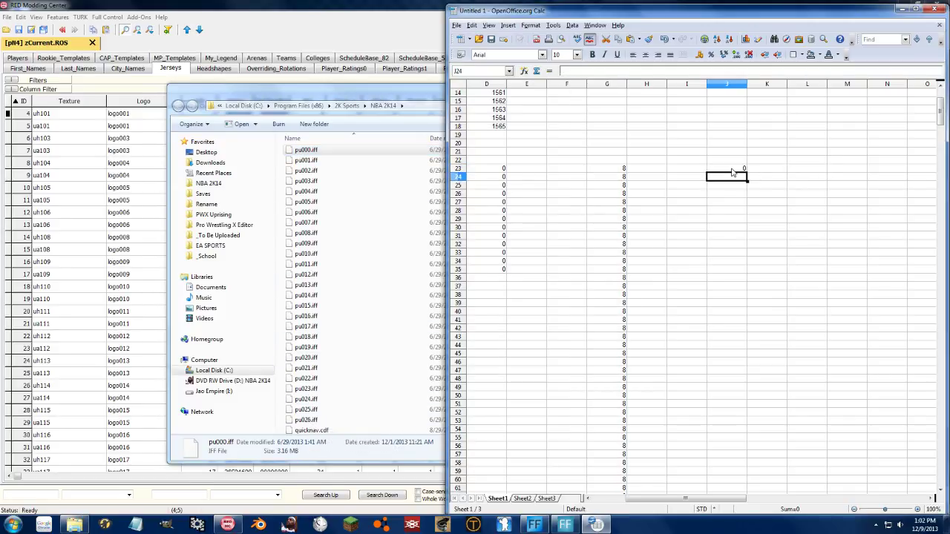
pyautogui.click(733, 170)
pyautogui.moveTo(746, 170); pyautogui.dragTo(746, 391)
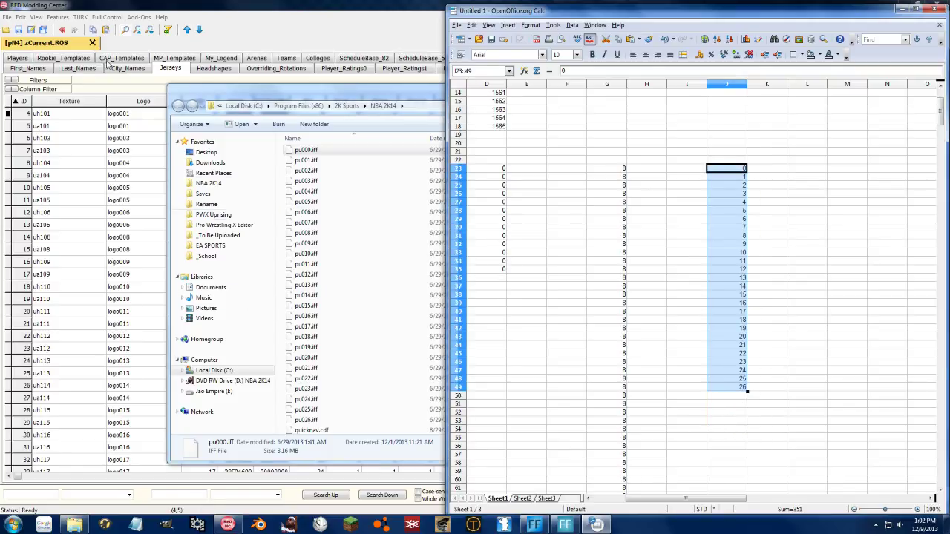
pyautogui.click(751, 238)
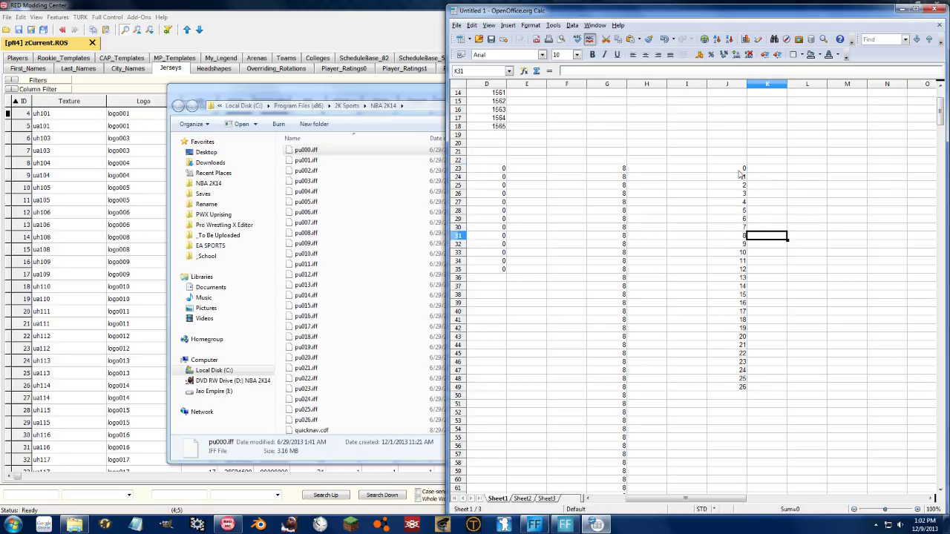
# Enter pu in I23 and copy it down column I to row 49.
pyautogui.moveTo(735, 170); pyautogui.dragTo(700, 313)
pyautogui.click(685, 173)
pyautogui.write('pu')
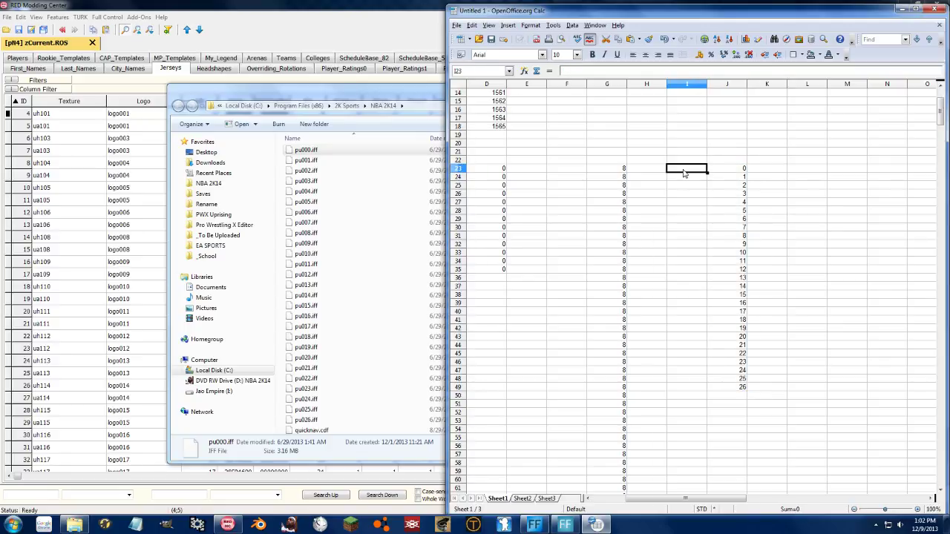
pyautogui.press('Return')
pyautogui.moveTo(705, 172); pyautogui.dragTo(708, 387)
pyautogui.click(734, 403)
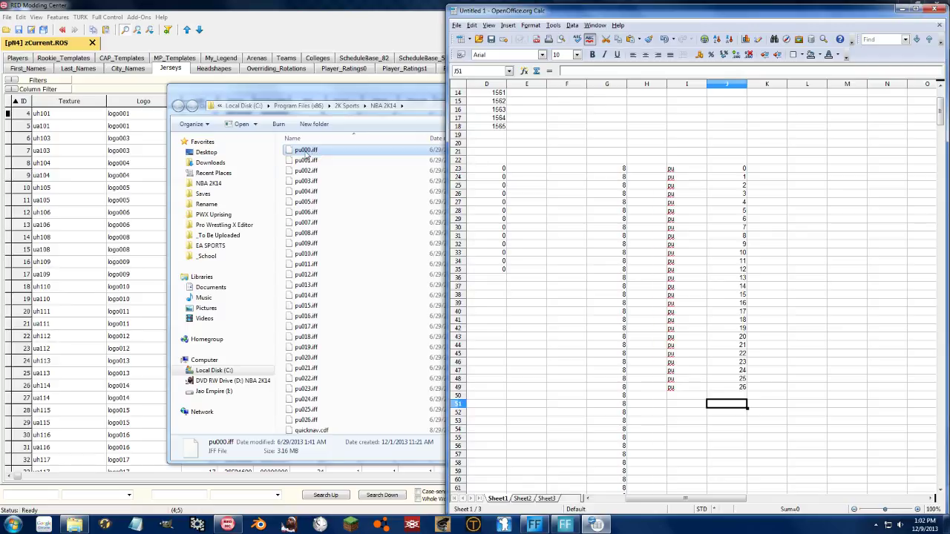
# Format J23:J49 with 3 leading zeroes, then select the pu and number columns together.
pyautogui.moveTo(734, 170); pyautogui.dragTo(739, 390)
pyautogui.rightClick(740, 391)
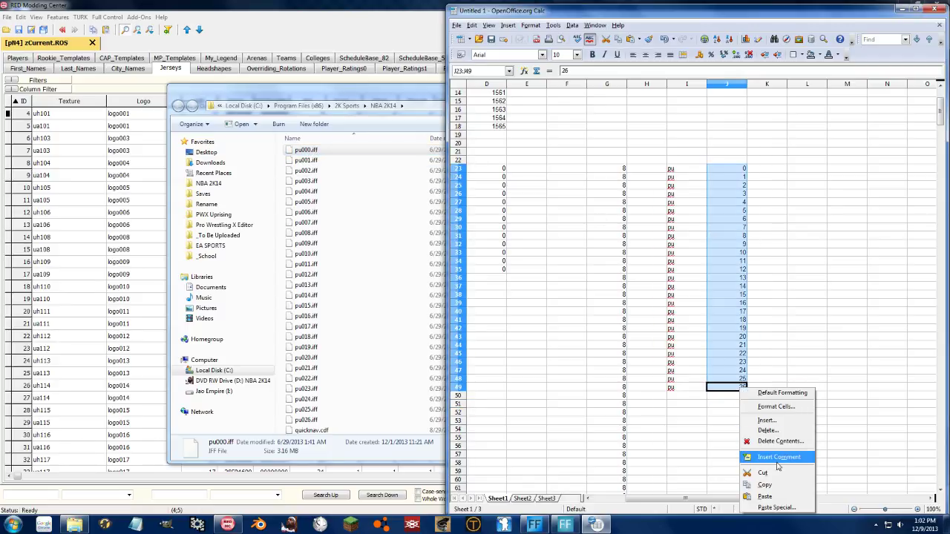
pyautogui.click(791, 407)
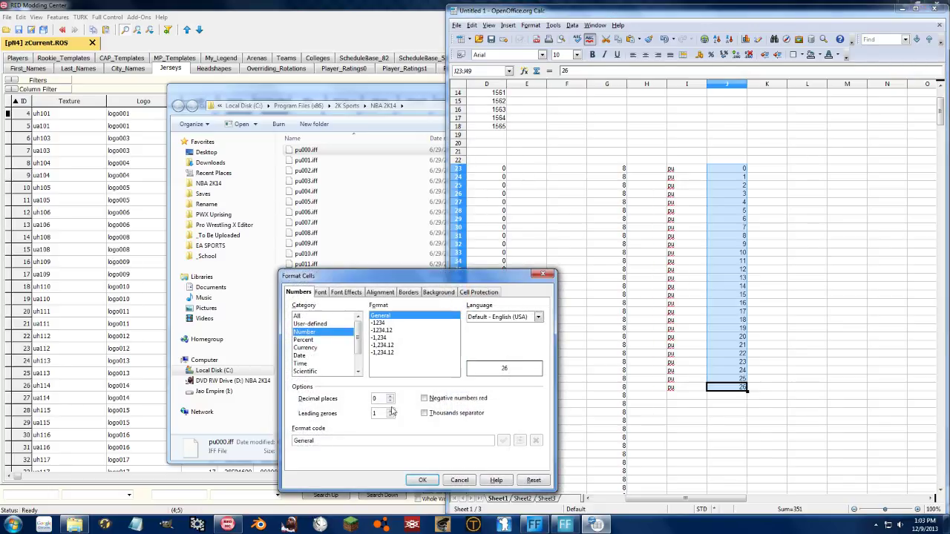
pyautogui.click(390, 410)
pyautogui.click(390, 411)
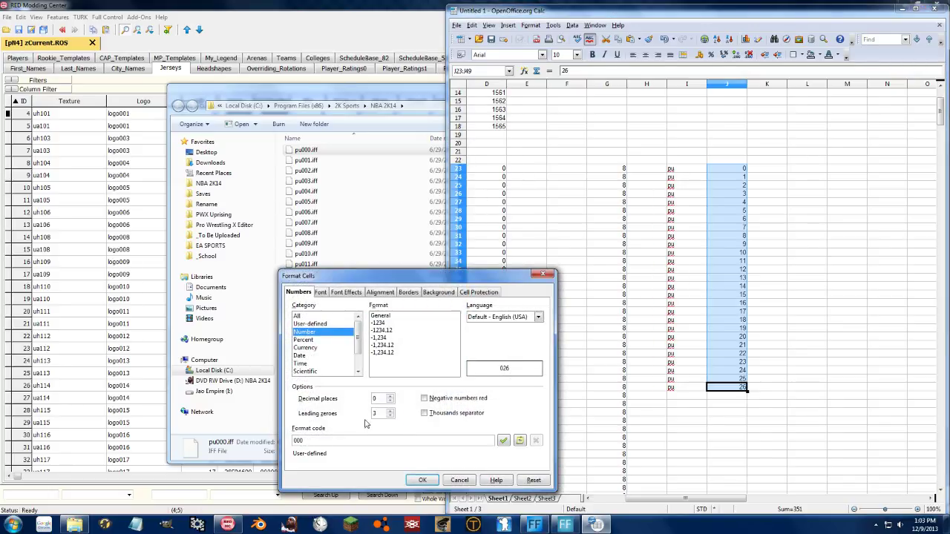
pyautogui.click(422, 480)
pyautogui.moveTo(737, 177); pyautogui.dragTo(676, 389)
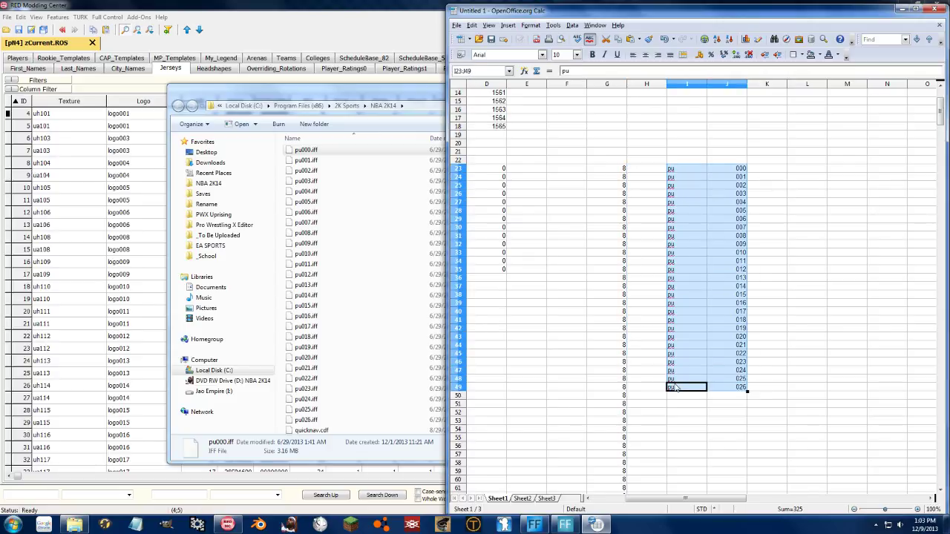
# Paste the pu and number pairs into Notepad and replace every tab with nothing.
pyautogui.click(135, 524)
pyautogui.write('pu\t000 pu\t001 pu\t002 pu\t003 pu\t004 pu\t005 pu\t006 pu\t007 pu\t008 pu\t009 pu\t010 pu\t011 pu\t012 pu\t013 pu\t014 pu\t015 pu\t016 pu\t017 pu\t018 pu\t019 pu\t020 pu\t021 pu\t022 pu\t023 pu\t024 pu\t025 pu\t026')
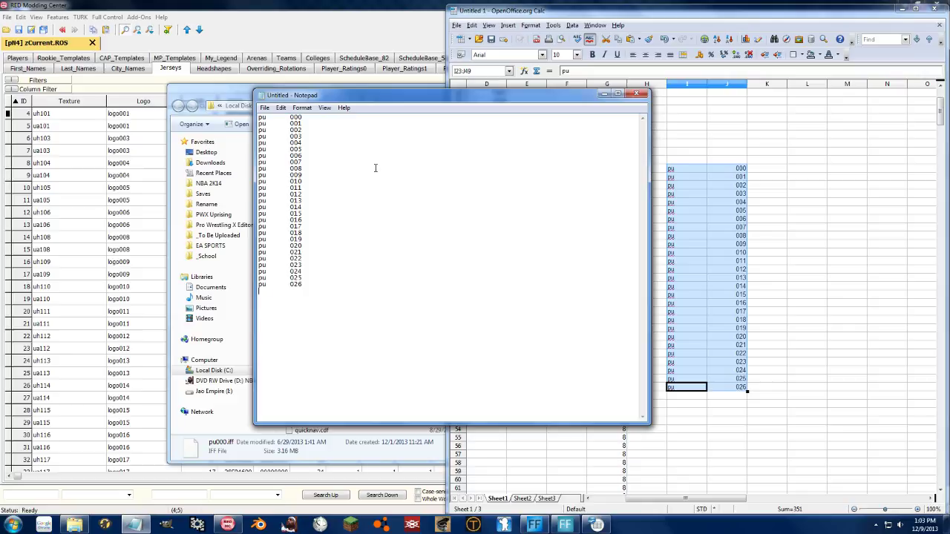
pyautogui.click(302, 108)
pyautogui.click(302, 107)
pyautogui.hotkey('ctrl', 'h')
pyautogui.moveTo(348, 159); pyautogui.dragTo(417, 163)
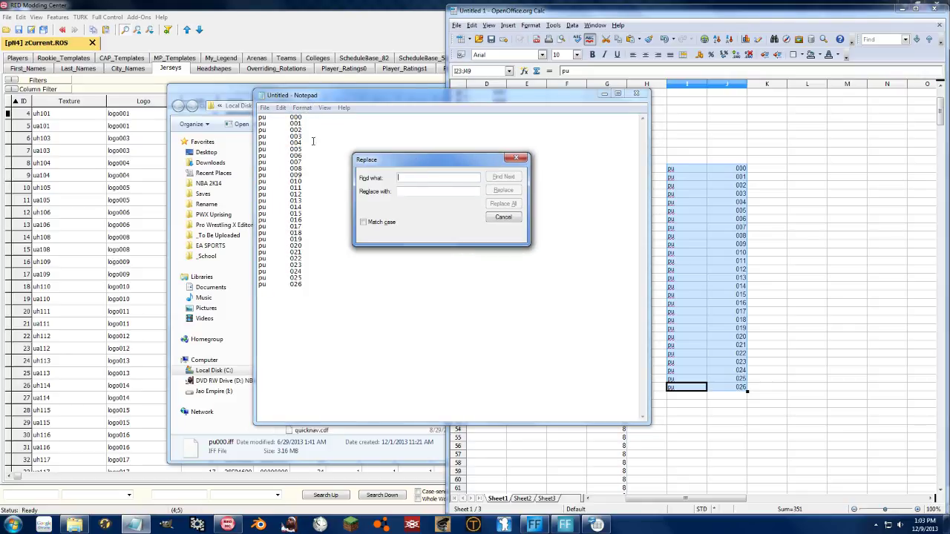
pyautogui.moveTo(290, 118); pyautogui.dragTo(267, 118)
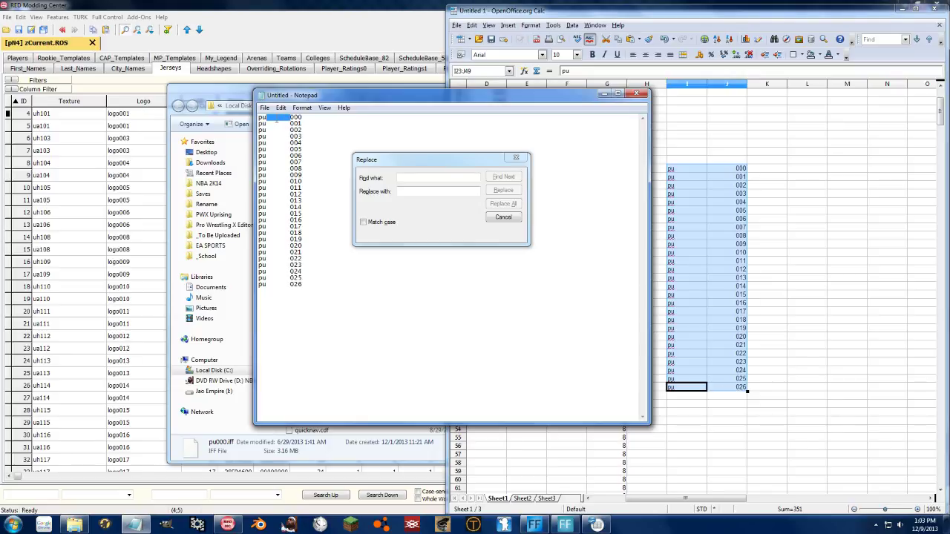
pyautogui.click(415, 178)
pyautogui.hotkey('ctrl', 'v')
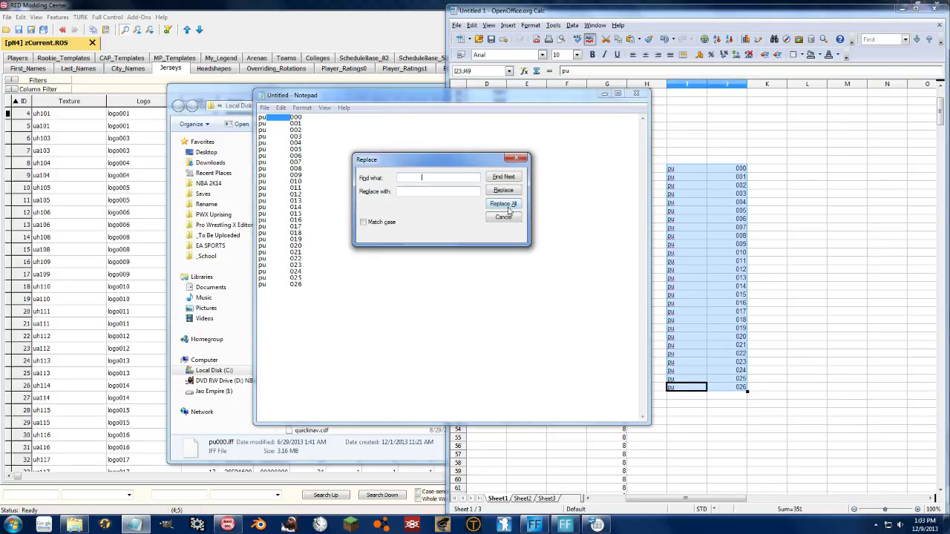
pyautogui.click(503, 203)
pyautogui.click(512, 161)
# Copy all the joined pu000–pu026 lines and paste them into Calc at M24.
pyautogui.hotkey('ctrl', 'a')
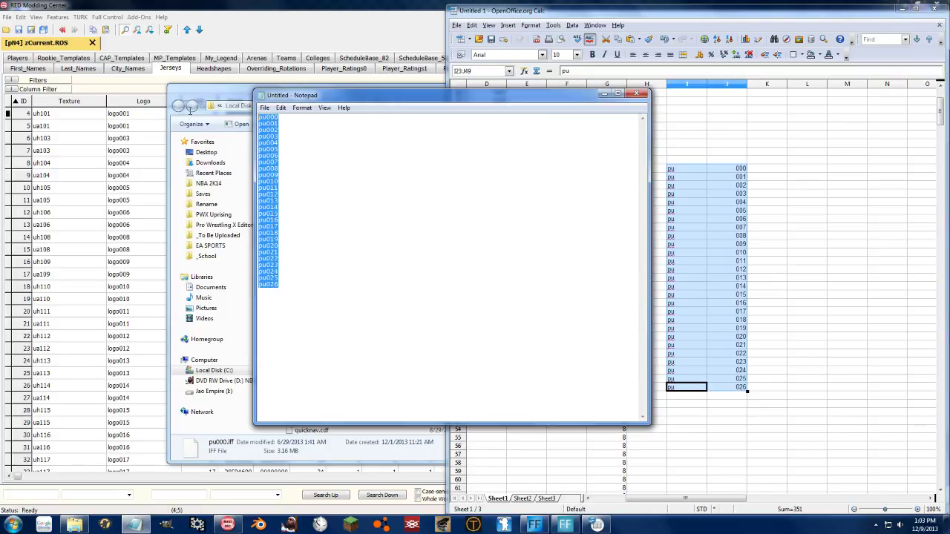
pyautogui.hotkey('ctrl', 'c')
pyautogui.click(807, 186)
pyautogui.click(846, 177)
pyautogui.hotkey('ctrl', 'v')
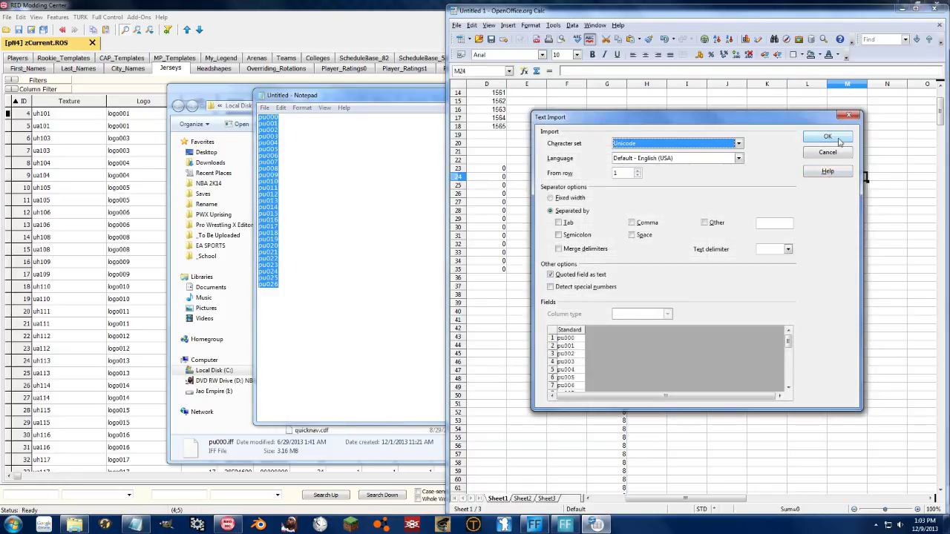
# Confirm the import and fill =RAND() from N24 down to N50.
pyautogui.click(841, 138)
pyautogui.click(869, 297)
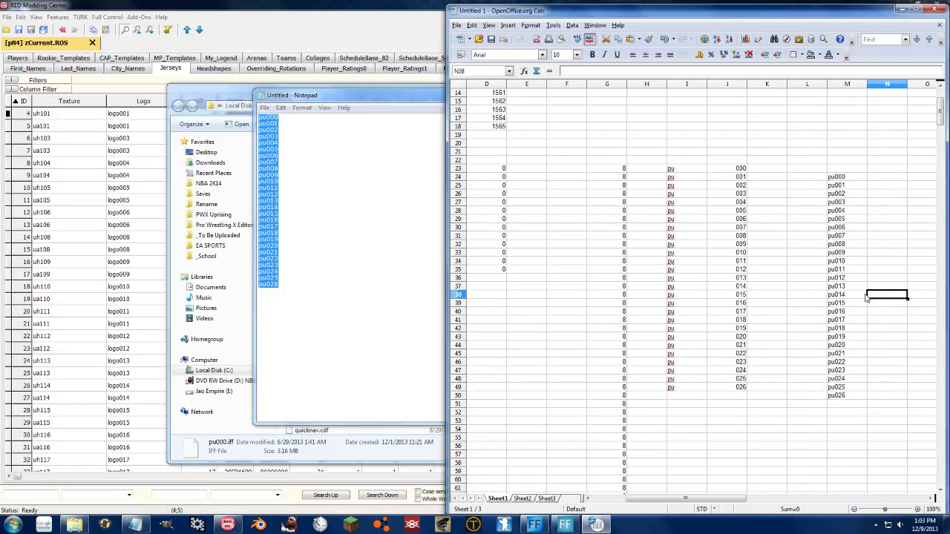
pyautogui.click(872, 178)
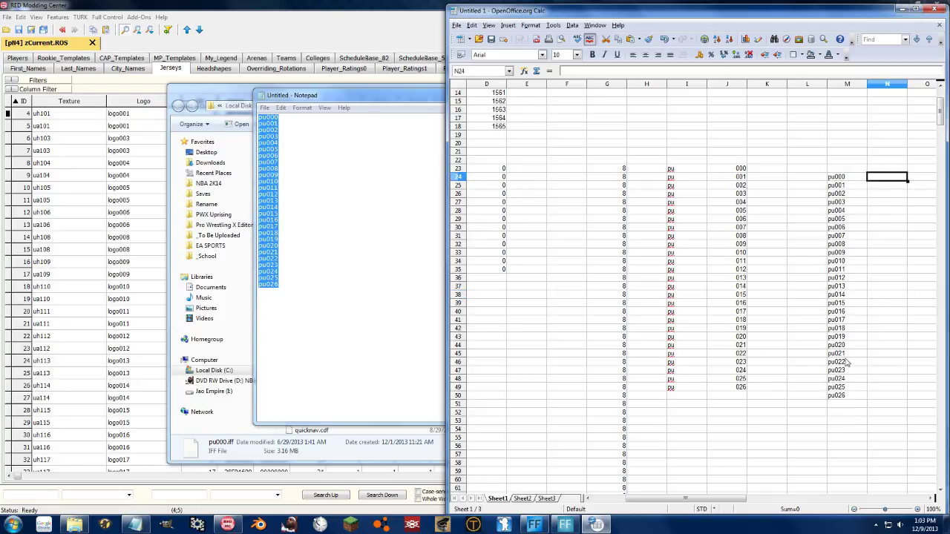
pyautogui.write('=')
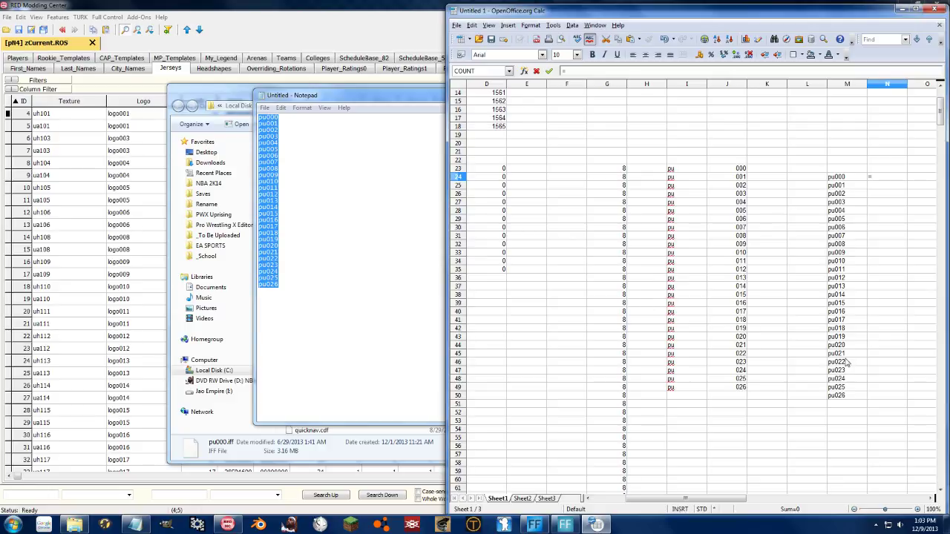
pyautogui.write('rand()')
pyautogui.press('Return')
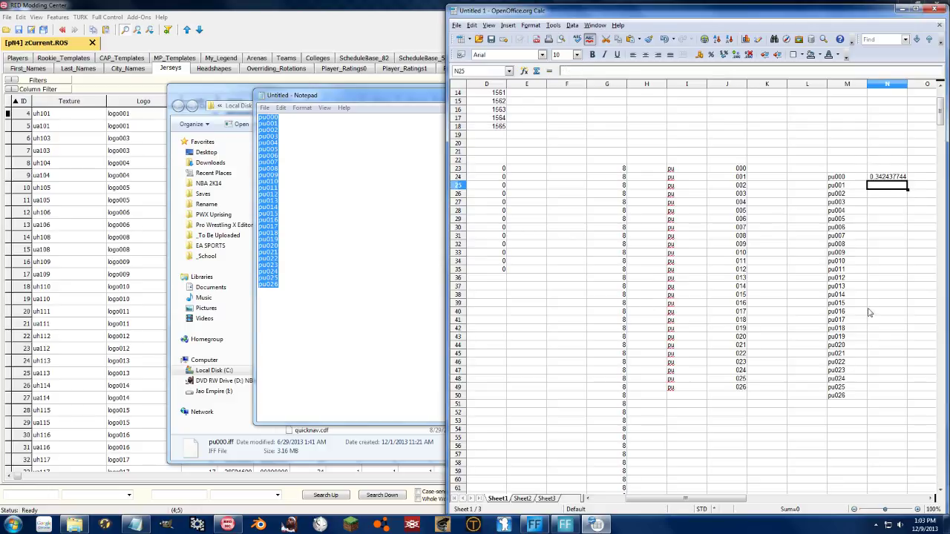
pyautogui.click(898, 178)
pyautogui.moveTo(907, 180); pyautogui.dragTo(907, 398)
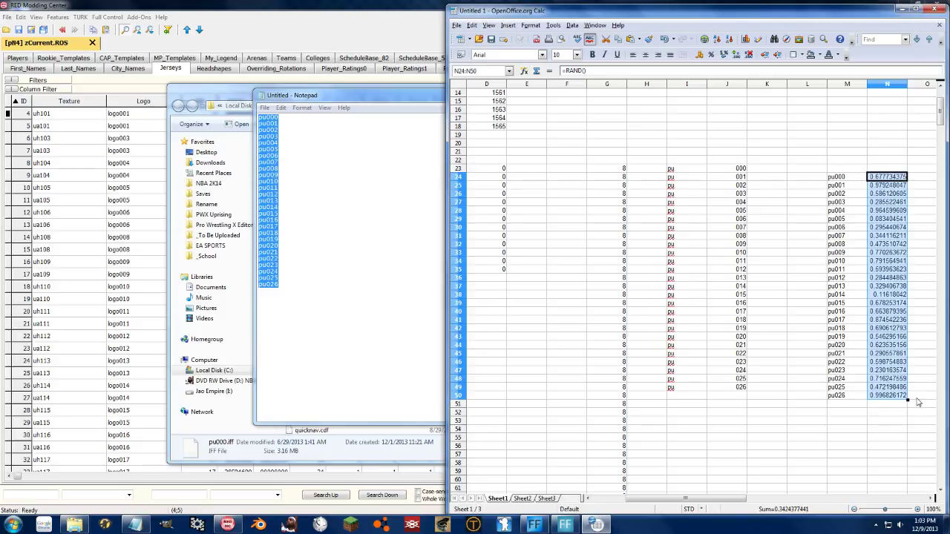
# Sort M24:N50 ascending to shuffle the pu list, then clear the random numbers in column N.
pyautogui.click(844, 398)
pyautogui.keyDown('shift'); pyautogui.click(895, 178); pyautogui.keyUp('shift')
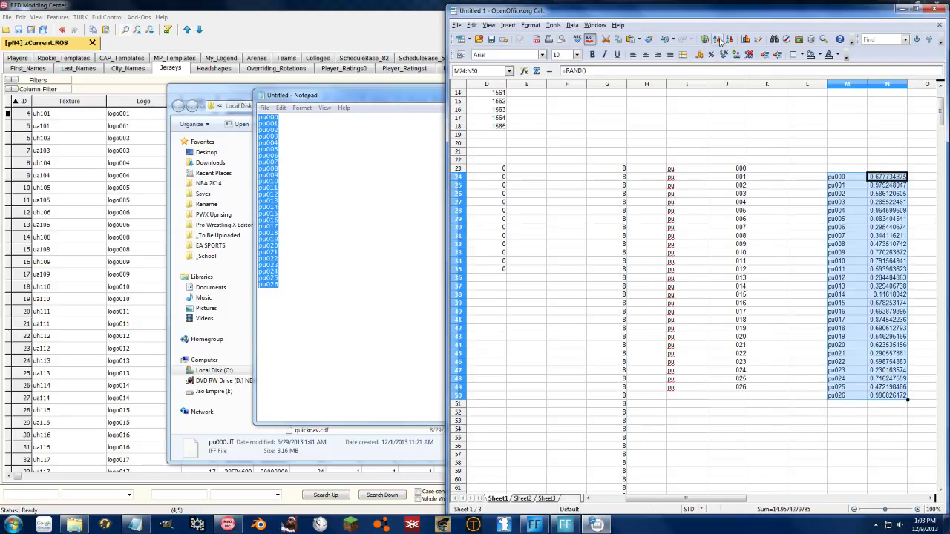
pyautogui.click(719, 40)
pyautogui.moveTo(887, 178); pyautogui.dragTo(898, 397)
pyautogui.press('BackSpace')
pyautogui.press('Return')
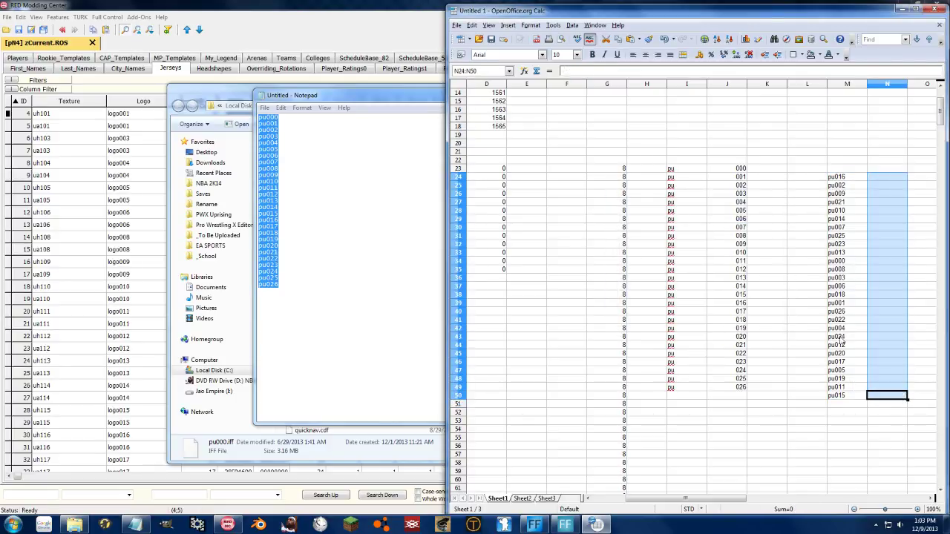
# Select the shuffled pu list in M24:M50 and switch to RED Modding Center.
pyautogui.click(833, 293)
pyautogui.moveTo(714, 498); pyautogui.dragTo(746, 502)
pyautogui.moveTo(732, 176); pyautogui.dragTo(740, 402)
pyautogui.click(777, 197)
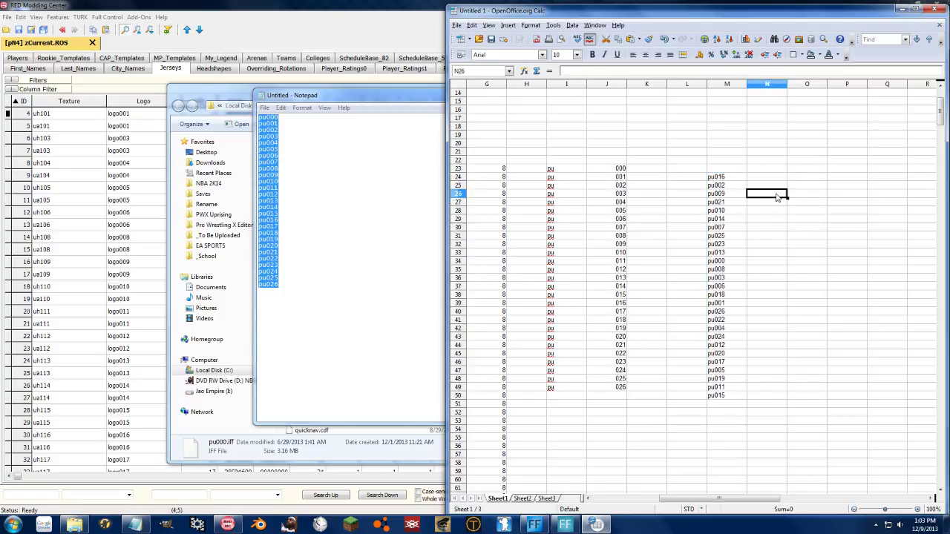
pyautogui.click(116, 5)
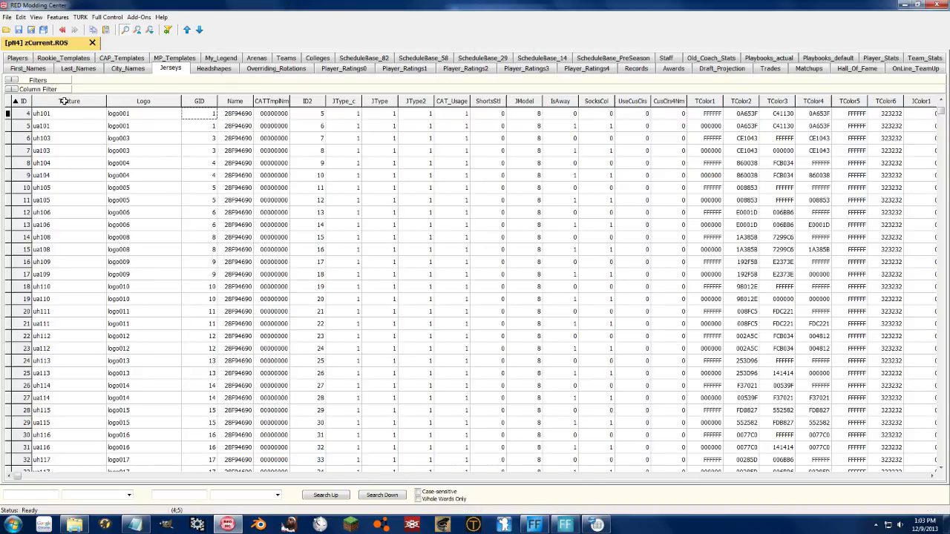
# Copy the entire Jerseys Texture column and paste it into Calc at P24.
pyautogui.click(64, 101)
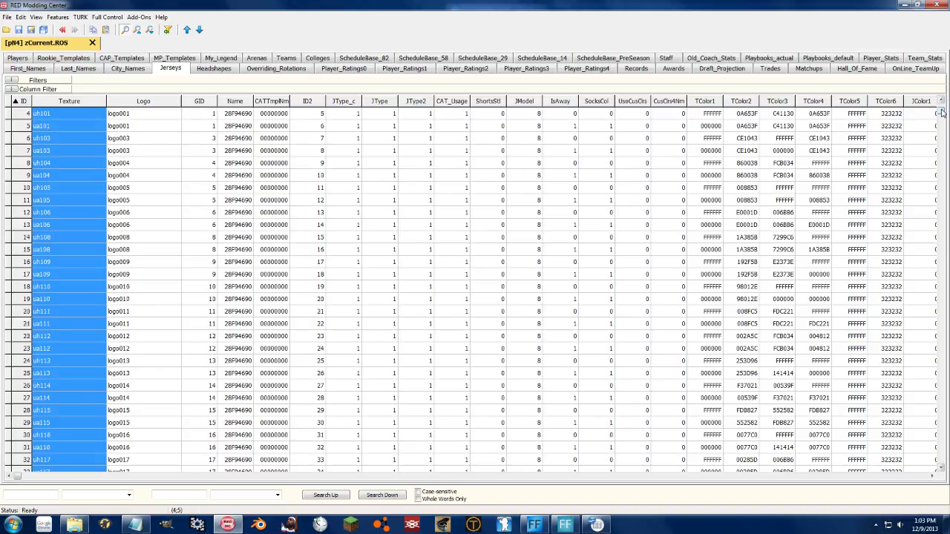
pyautogui.scroll(2, 941, 111)
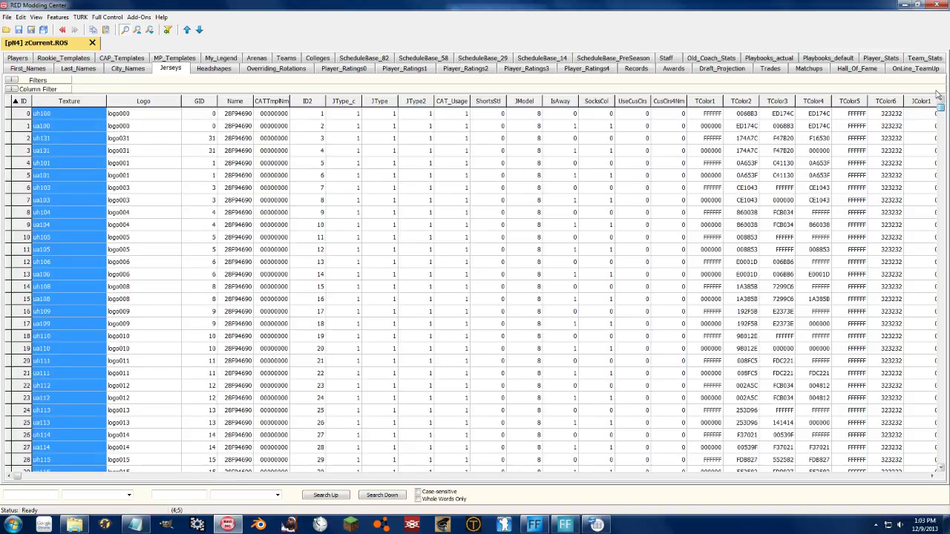
pyautogui.click(594, 526)
pyautogui.click(835, 178)
pyautogui.hotkey('ctrl', 'v')
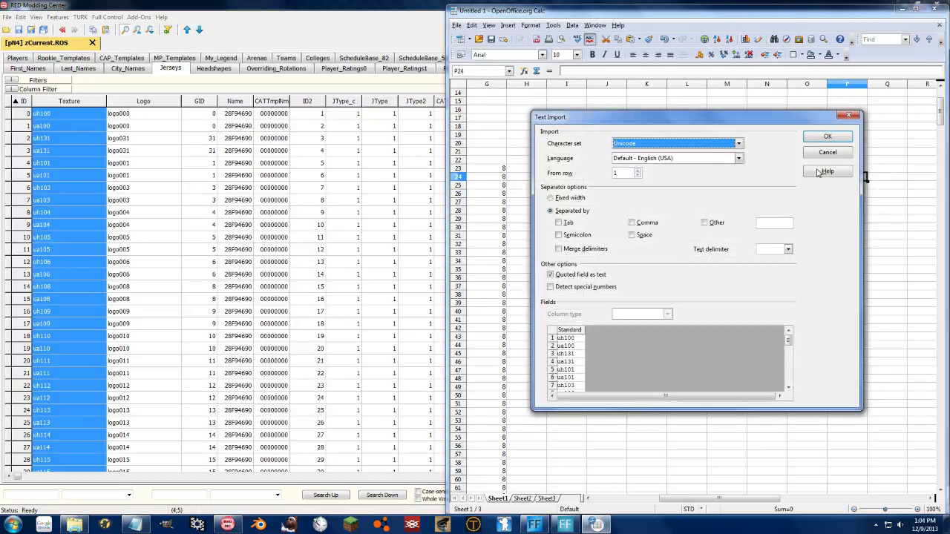
# Replace the imported textures with the shuffled pu list in column P and RED's Texture column.
pyautogui.click(828, 137)
pyautogui.click(757, 229)
pyautogui.moveTo(721, 178); pyautogui.dragTo(727, 397)
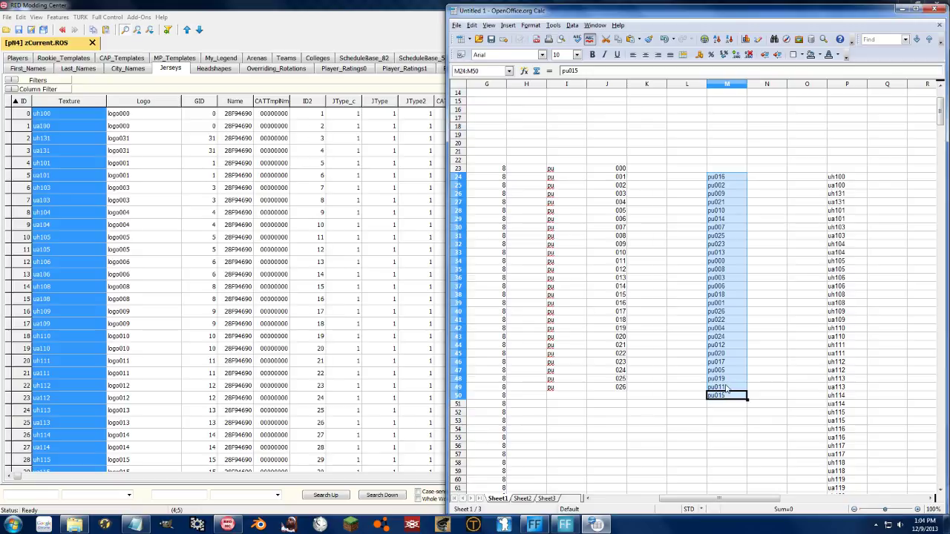
pyautogui.hotkey('ctrl', 'z')
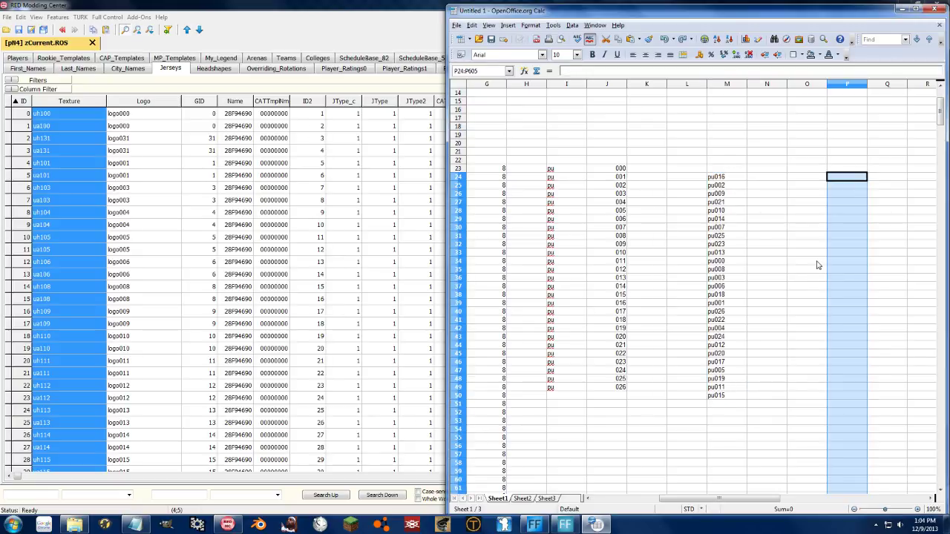
pyautogui.hotkey('ctrl', 'v')
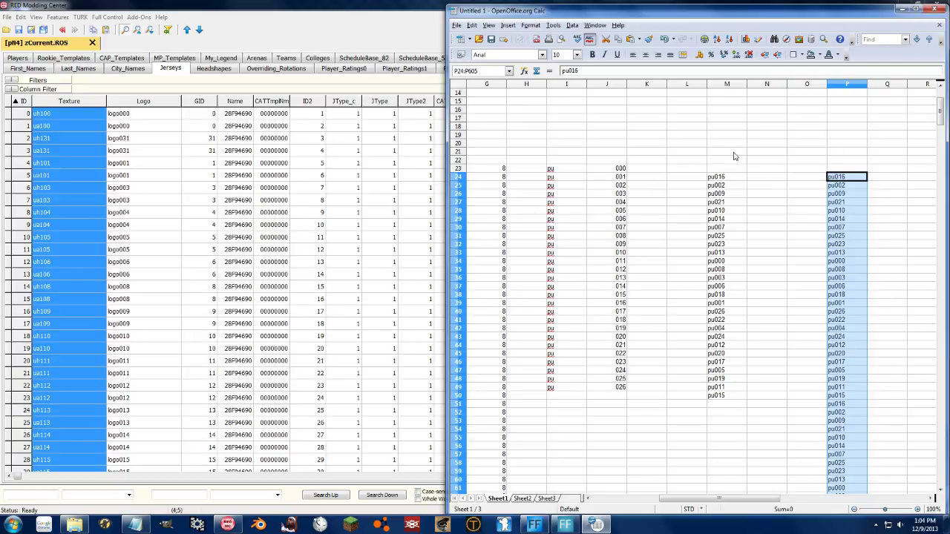
pyautogui.click(185, 161)
pyautogui.hotkey('ctrl', 'v')
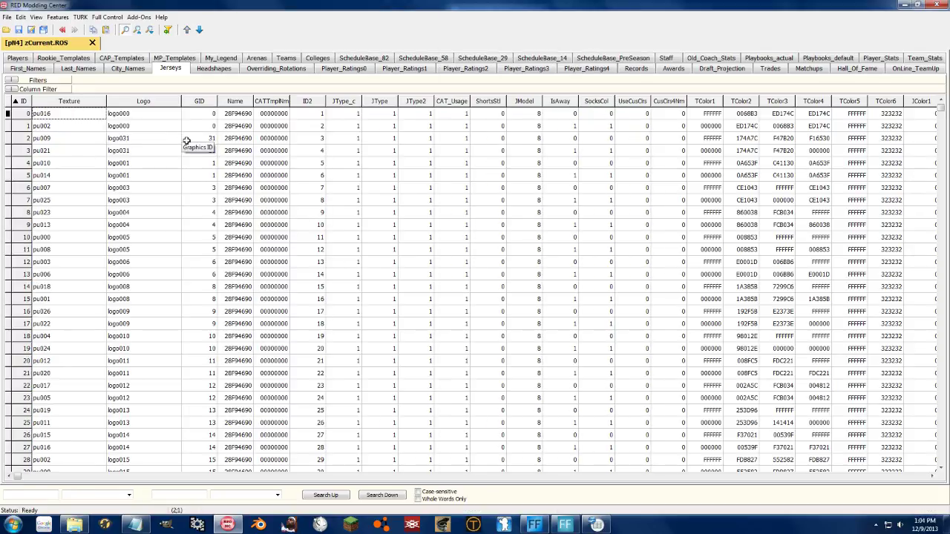
# Check row 0's UseCusClrs field, then select the whole ShsColor2 column of 1s.
pyautogui.moveTo(939, 117)
pyautogui.mouseDown()
pyautogui.moveTo(939, 408)
pyautogui.moveTo(939, 108)
pyautogui.mouseUp()
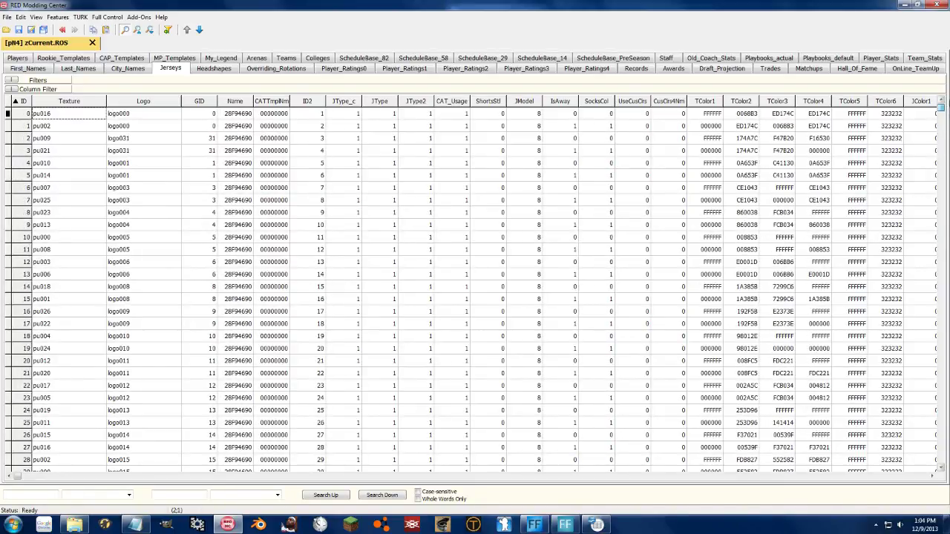
pyautogui.click(647, 115)
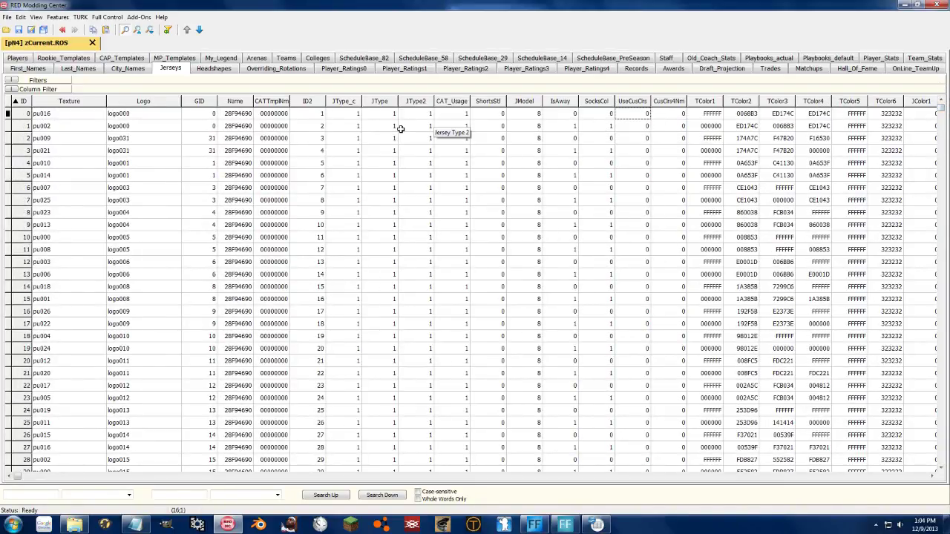
pyautogui.click(759, 478)
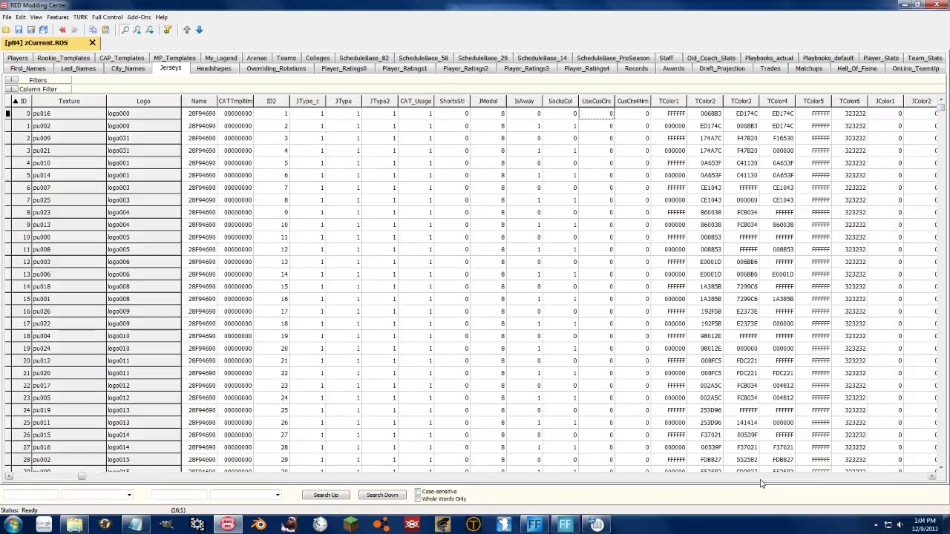
pyautogui.click(829, 477)
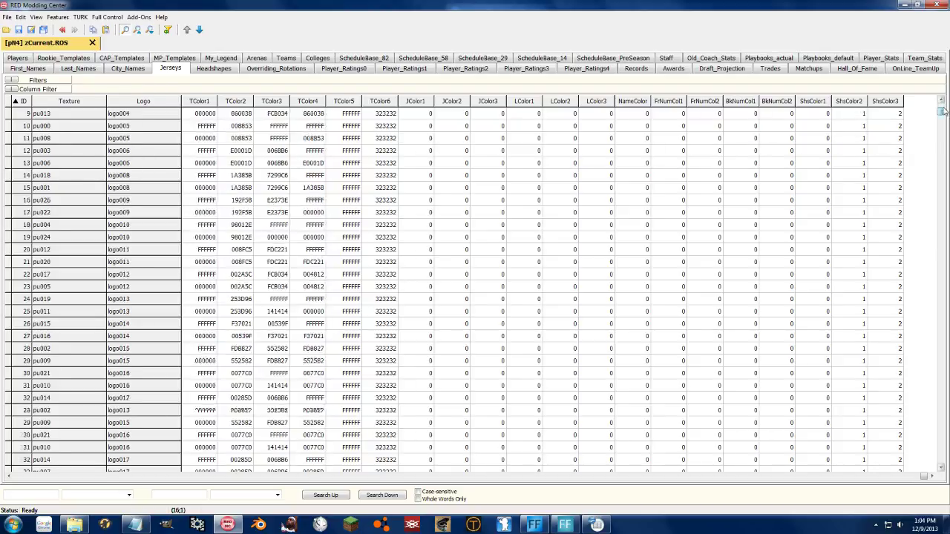
pyautogui.scroll(-13, 939, 108)
pyautogui.scroll(13, 939, 132)
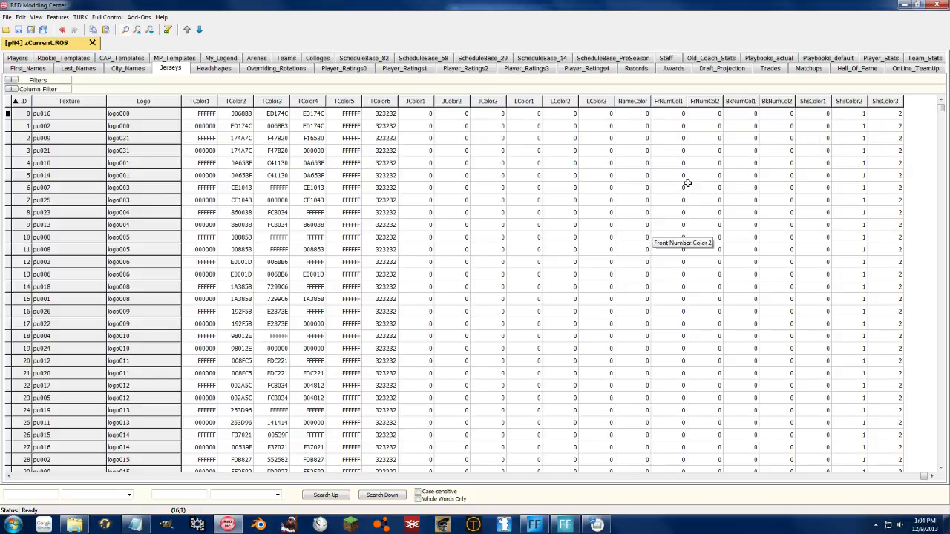
pyautogui.click(854, 100)
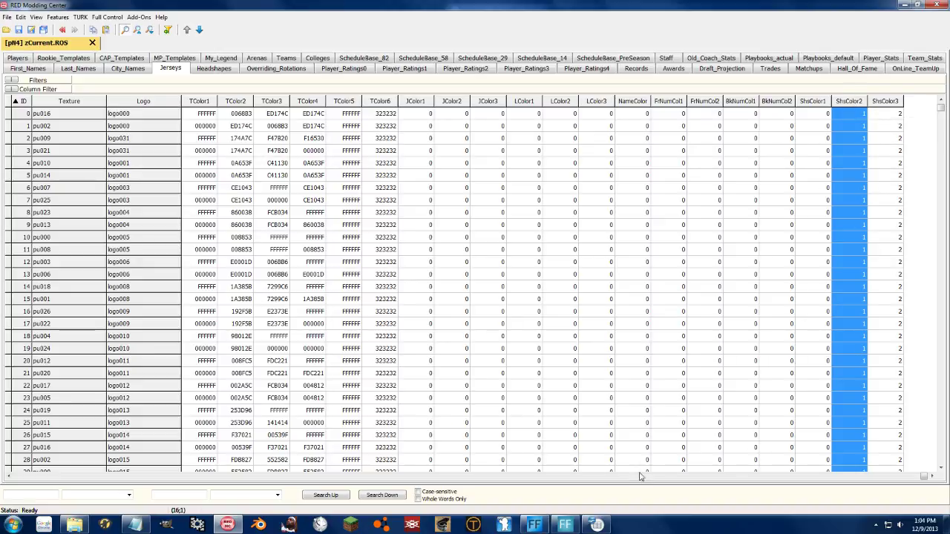
# Paste the copied 1s into the UseCusClrs and CusClrs4Nm columns for every jersey row, then check row 1's GID.
pyautogui.hscroll(-3, 181, 469)
pyautogui.click(191, 115)
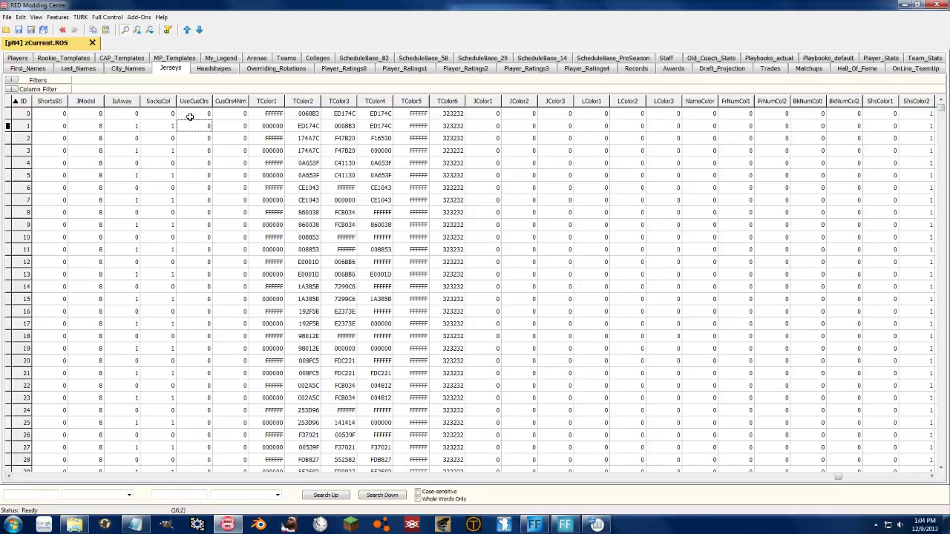
pyautogui.click(222, 114)
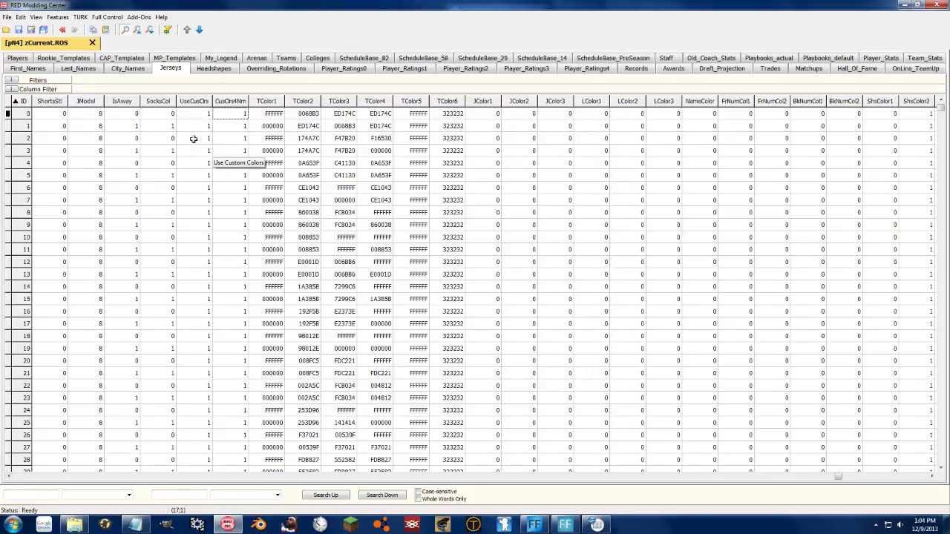
pyautogui.hscroll(-3, 37, 481)
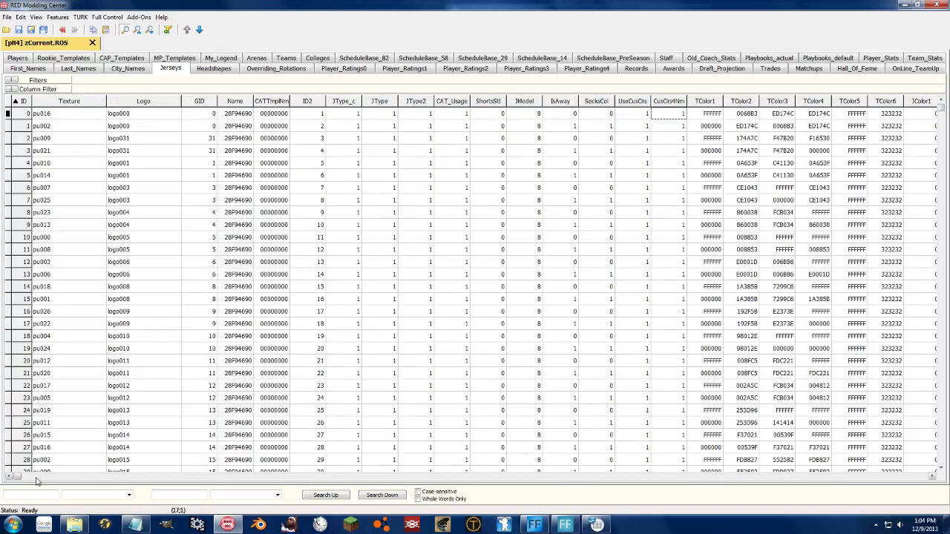
pyautogui.click(139, 219)
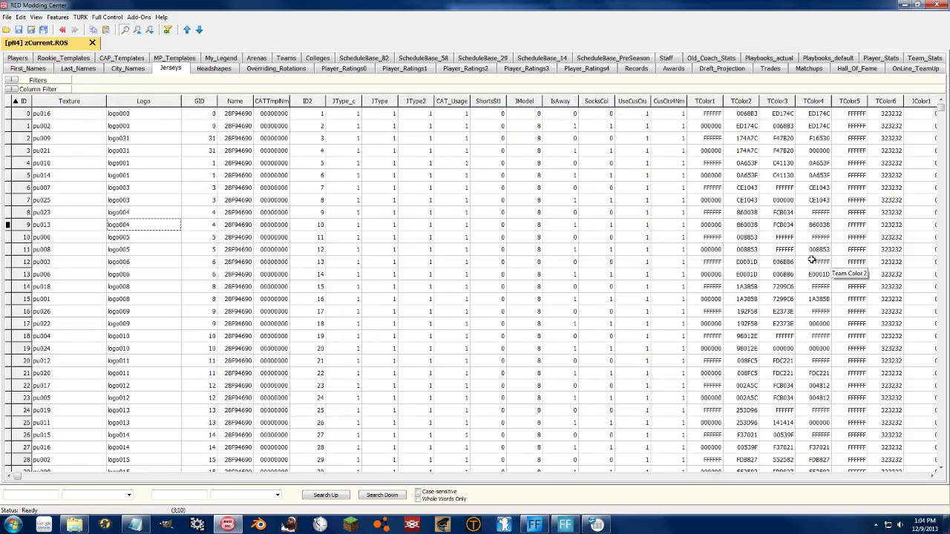
pyautogui.click(210, 126)
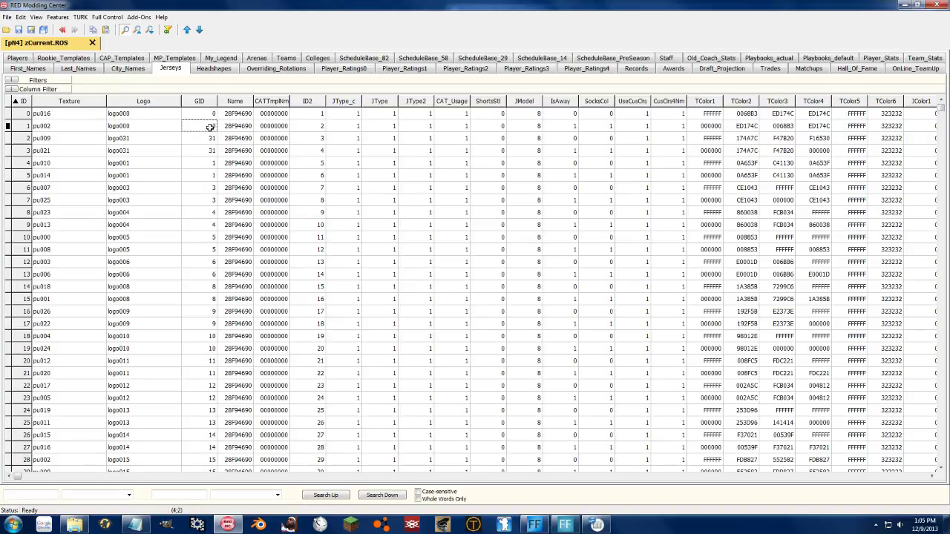
pyautogui.click(586, 528)
# Enter trial GID values 1, 1, 31, 31, 1, 1, 3, 3, 4, 5 down column K from K54.
pyautogui.click(672, 265)
pyautogui.scroll(-15, 656, 282)
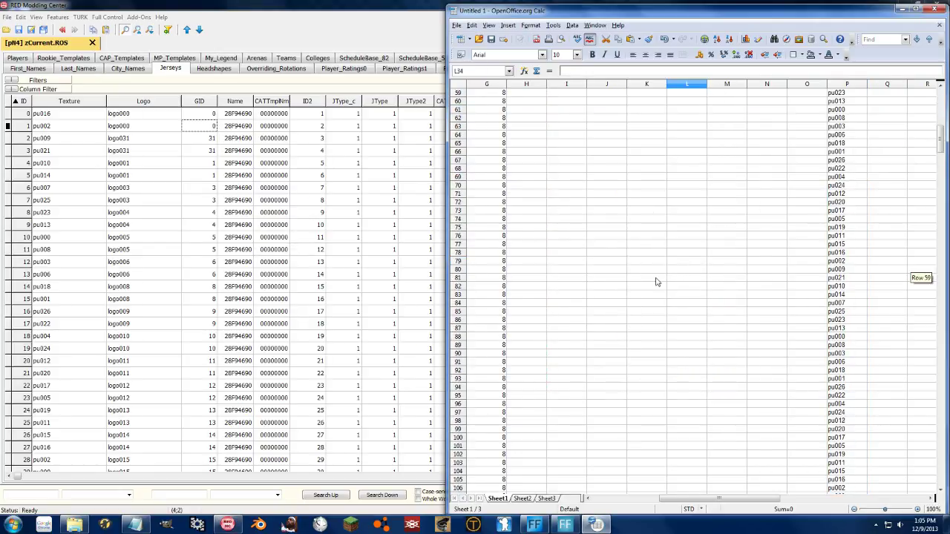
pyautogui.click(623, 146)
pyautogui.scroll(4, 663, 153)
pyautogui.moveTo(672, 152); pyautogui.dragTo(672, 161)
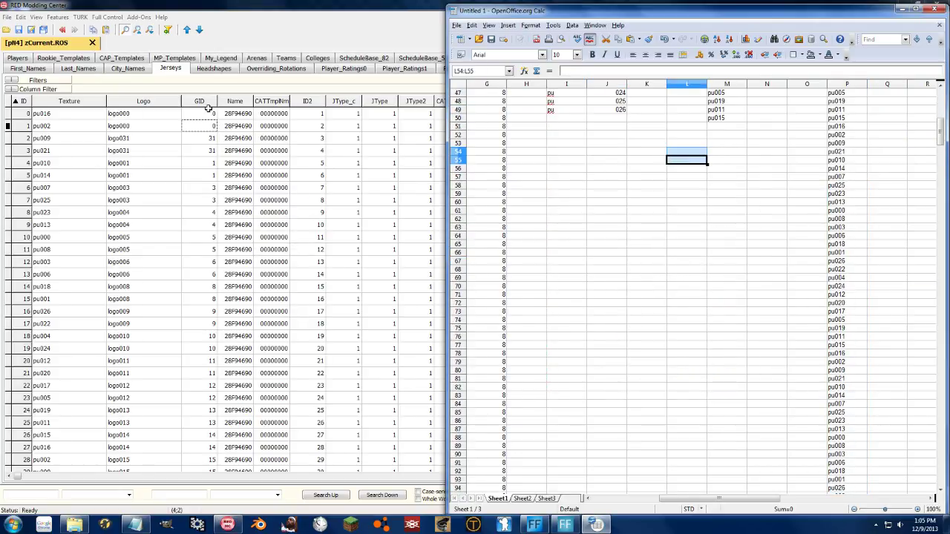
pyautogui.click(637, 186)
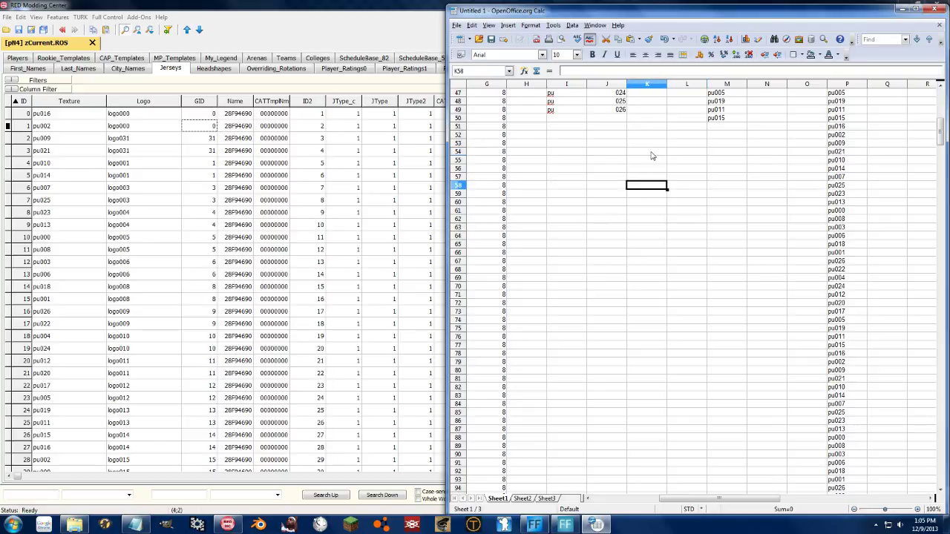
pyautogui.click(651, 152)
pyautogui.write('11')
pyautogui.press('Return')
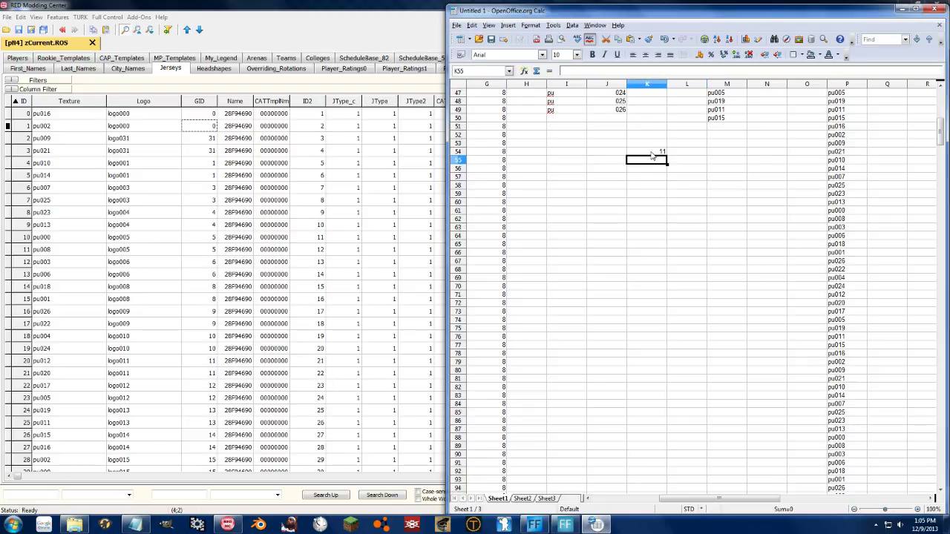
pyautogui.click(651, 154)
pyautogui.write('1')
pyautogui.press('Return')
pyautogui.write('1')
pyautogui.press('Return')
pyautogui.write('31')
pyautogui.press('Return')
pyautogui.write('31')
pyautogui.press('Return')
pyautogui.write('1')
pyautogui.press('Return')
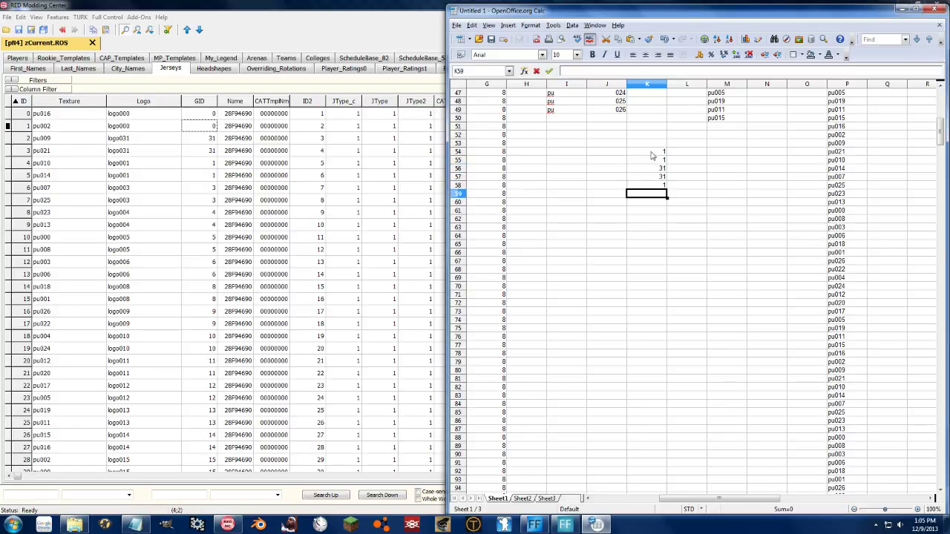
pyautogui.write('1')
pyautogui.press('Return')
pyautogui.write('3')
pyautogui.press('Return')
pyautogui.write('3')
pyautogui.press('Return')
pyautogui.write('4')
pyautogui.press('Return')
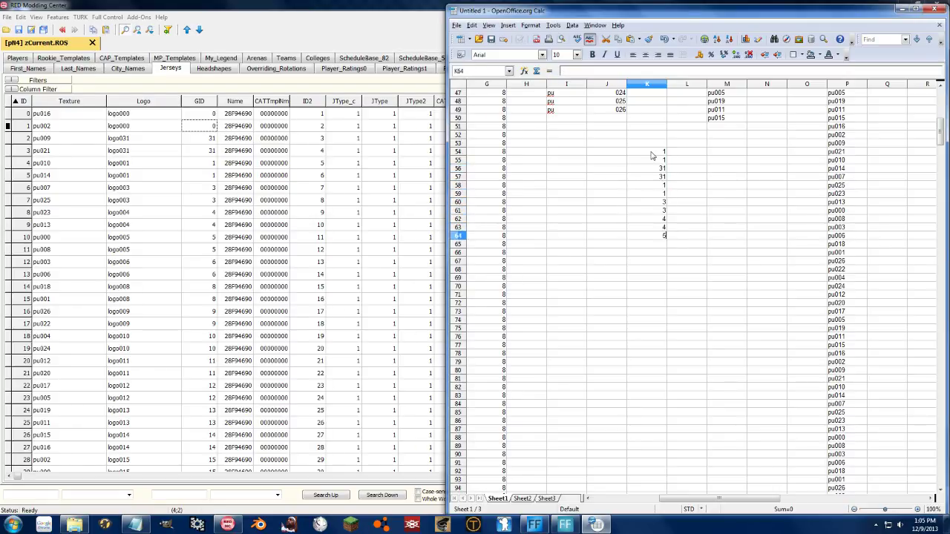
pyautogui.write('5')
pyautogui.press('Return')
pyautogui.write('5')
pyautogui.press('Return')
# Clear K54:K65 and fill J54 downward as a 0 to 31 series.
pyautogui.moveTo(651, 155); pyautogui.dragTo(666, 246)
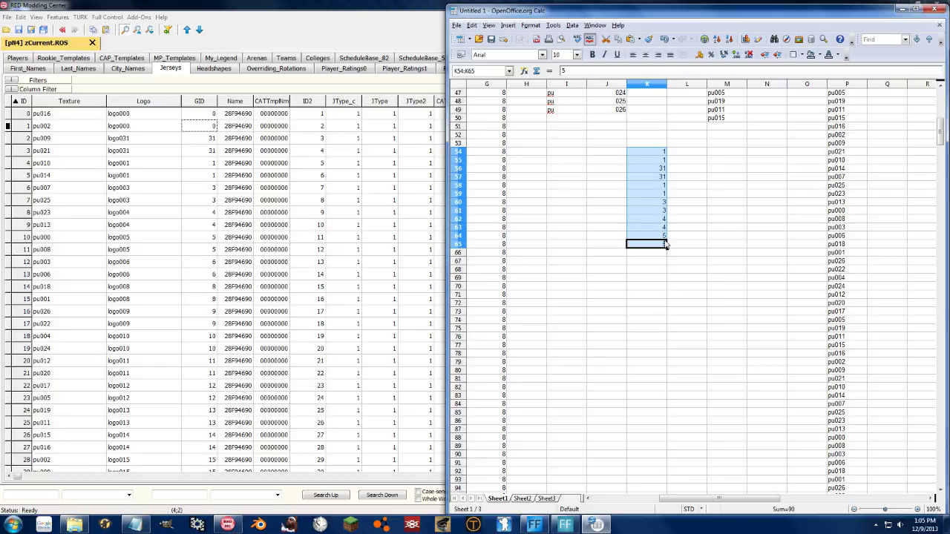
pyautogui.press('Delete')
pyautogui.press('Return')
pyautogui.click(612, 154)
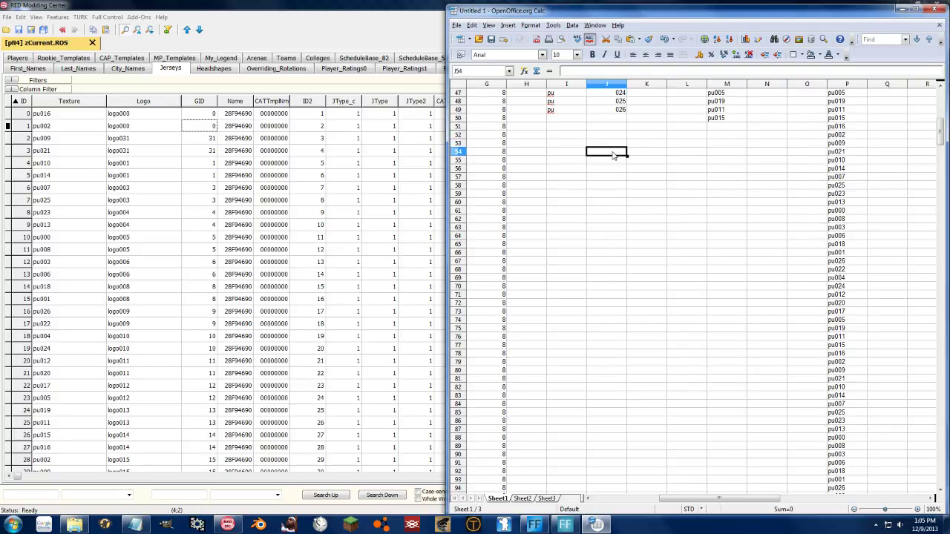
pyautogui.write('0')
pyautogui.moveTo(626, 153); pyautogui.dragTo(635, 417)
# Delete cells J84 (30) and J61 (7) with cells shifted up, then select J54:J83.
pyautogui.click(611, 405)
pyautogui.rightClick(610, 406)
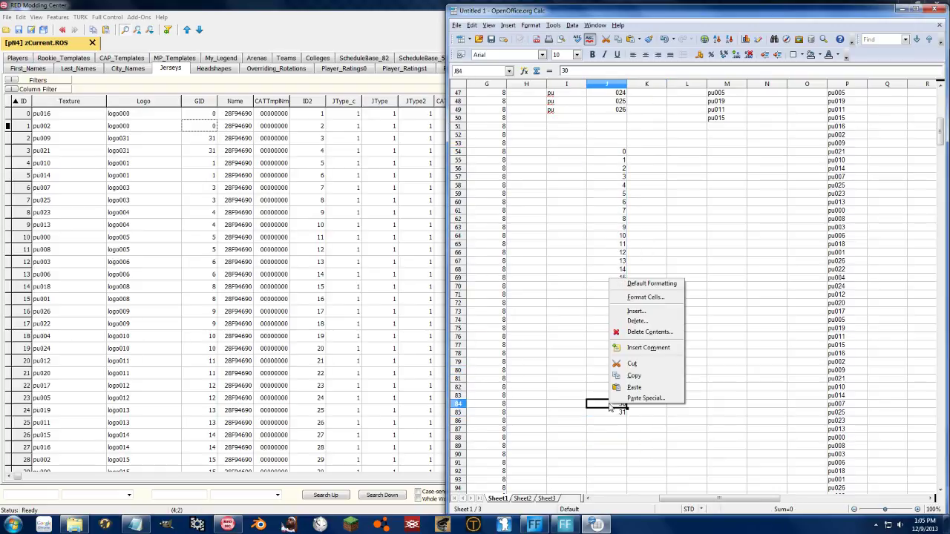
pyautogui.click(636, 321)
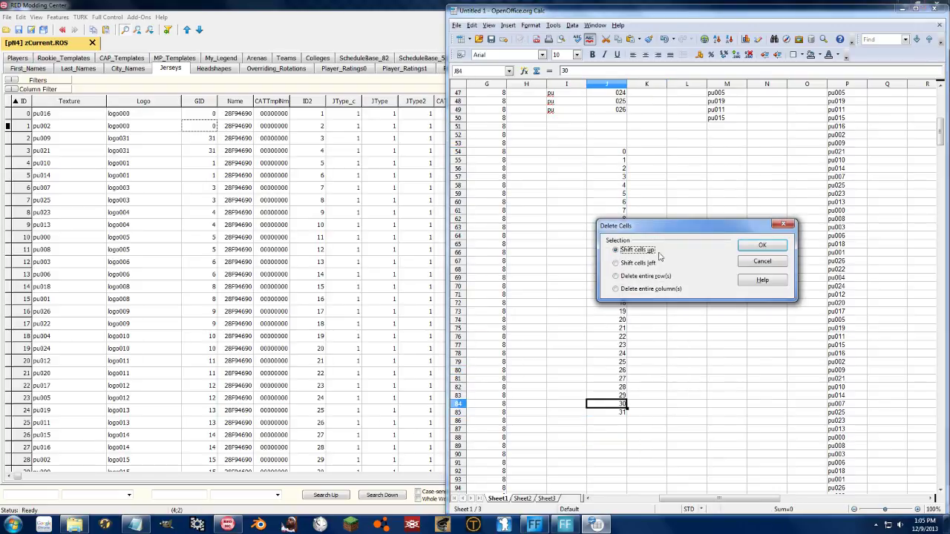
pyautogui.click(760, 247)
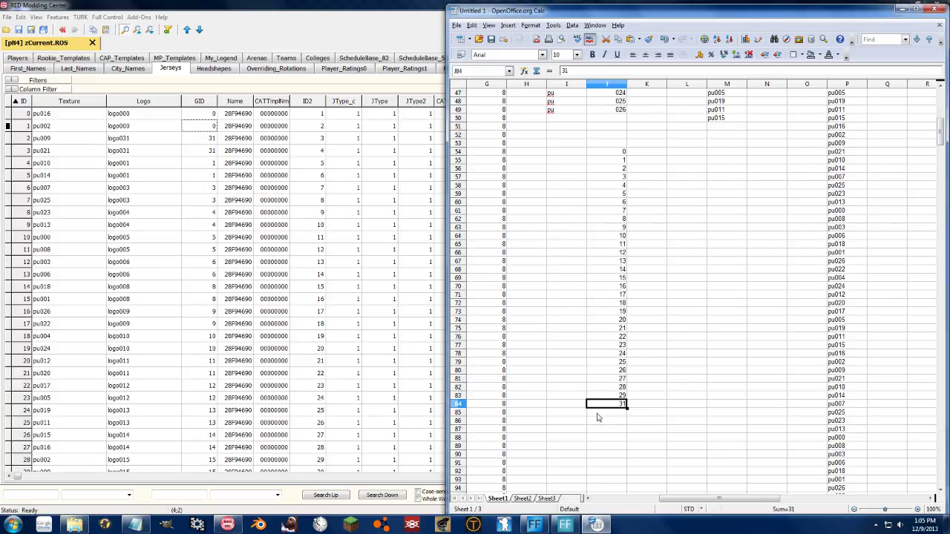
pyautogui.rightClick(619, 212)
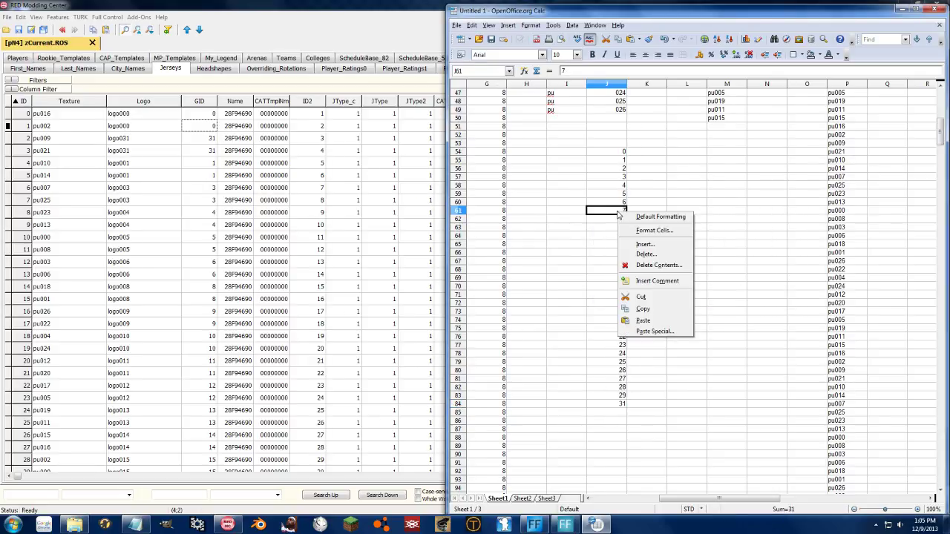
pyautogui.click(647, 255)
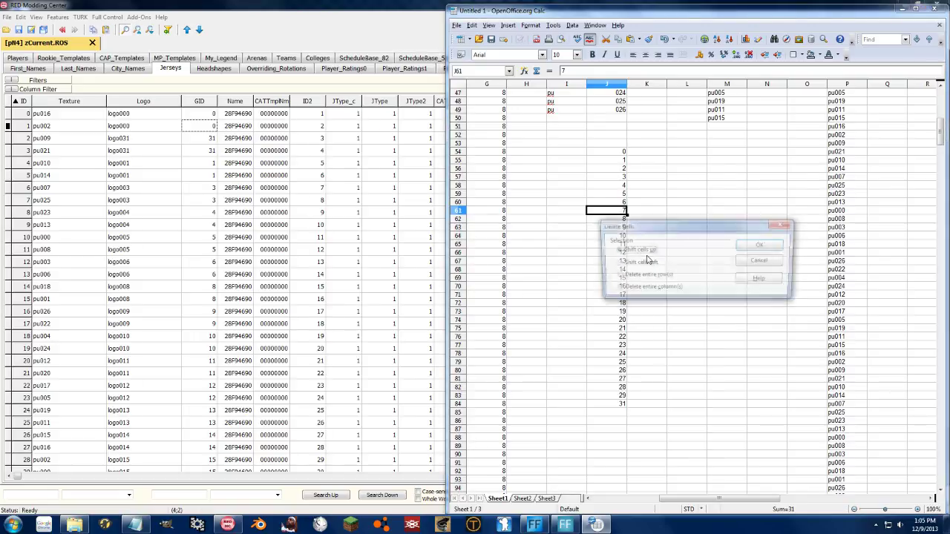
pyautogui.click(760, 247)
pyautogui.click(686, 268)
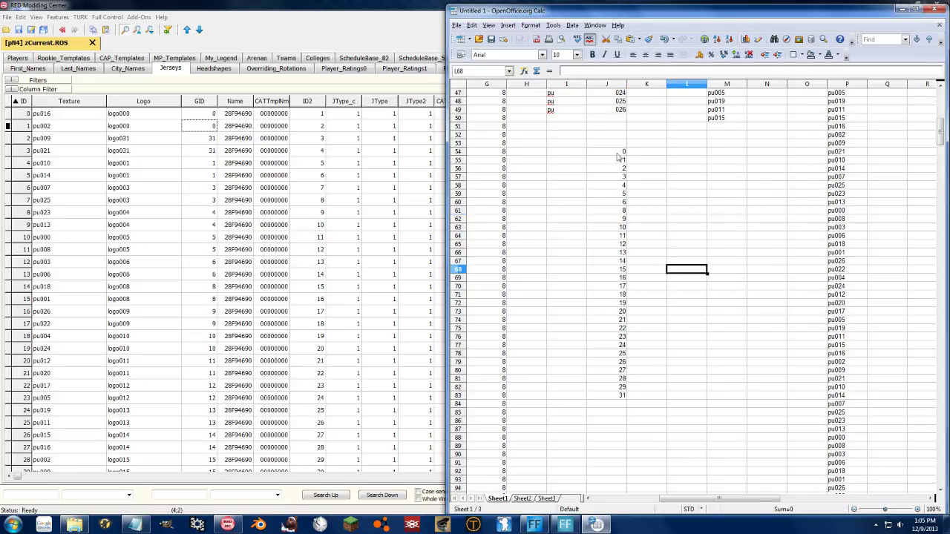
pyautogui.moveTo(617, 156); pyautogui.dragTo(608, 401)
pyautogui.hotkey('ctrl', 'c')
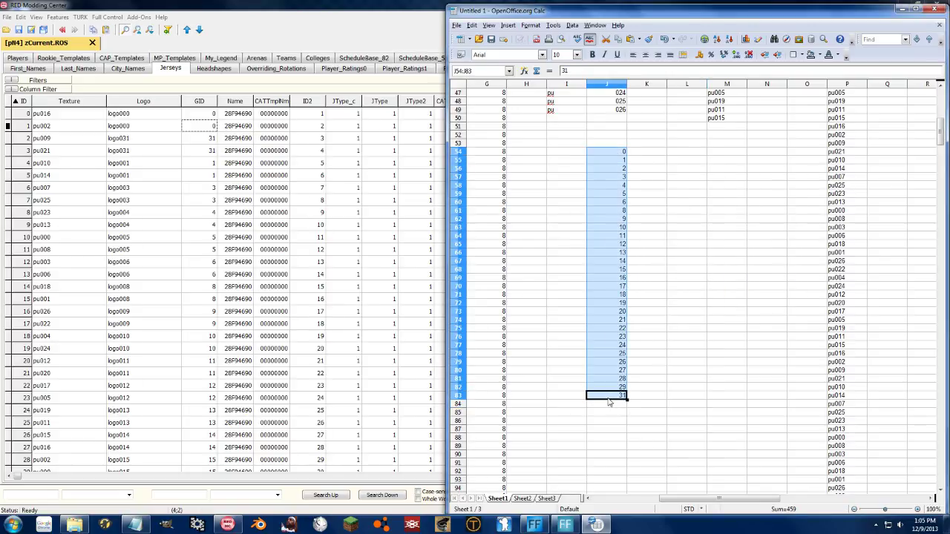
# Paste the copied list at J84 and sort column J ascending.
pyautogui.click(609, 402)
pyautogui.hotkey('ctrl', 'v')
pyautogui.scroll(-9, 671, 333)
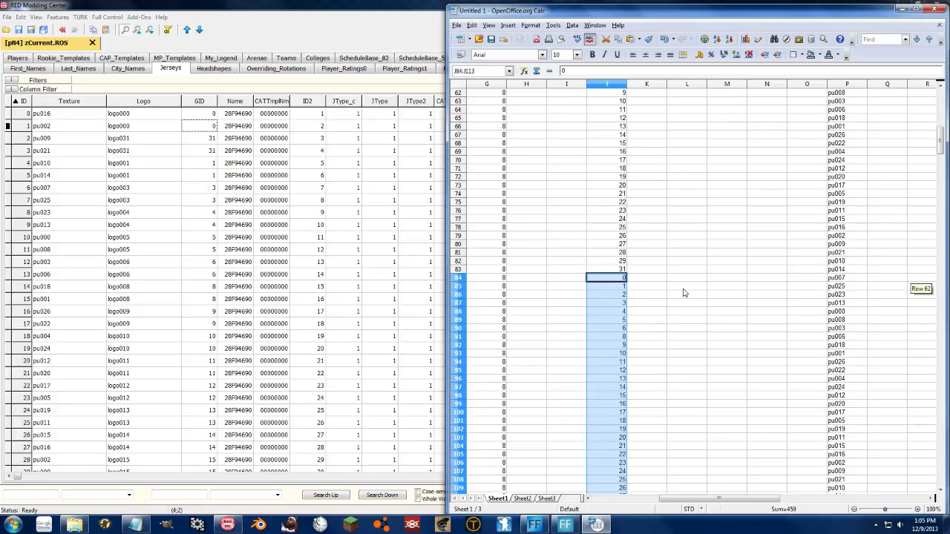
pyautogui.click(612, 420)
pyautogui.scroll(9, 636, 170)
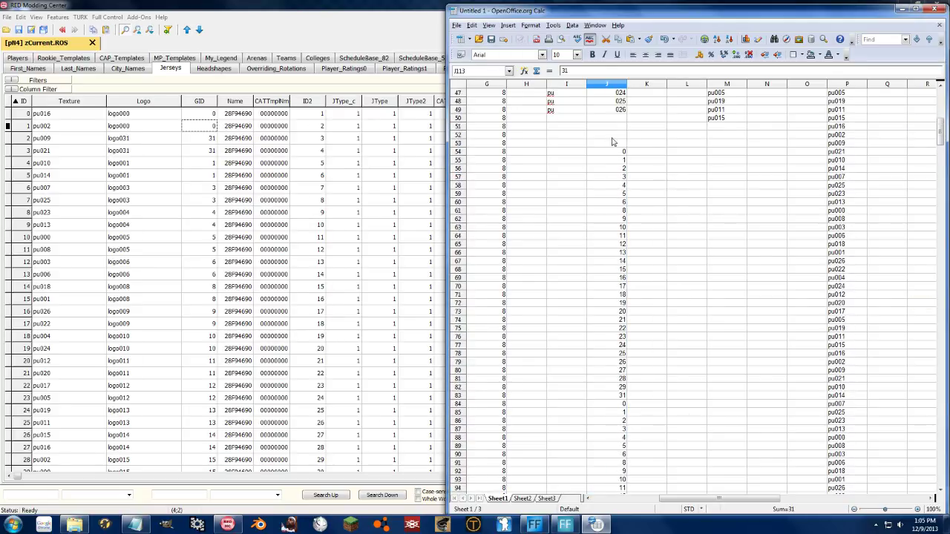
pyautogui.click(607, 153)
pyautogui.click(718, 42)
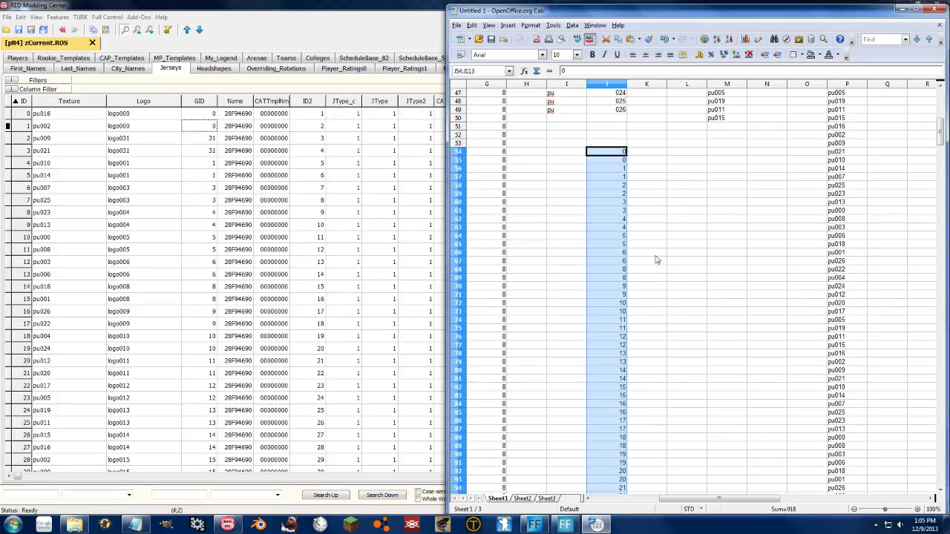
# Move the pair of 2s from J58:J59 down to rows 112–113, then return to RED Modding Center.
pyautogui.click(627, 152)
pyautogui.click(643, 165)
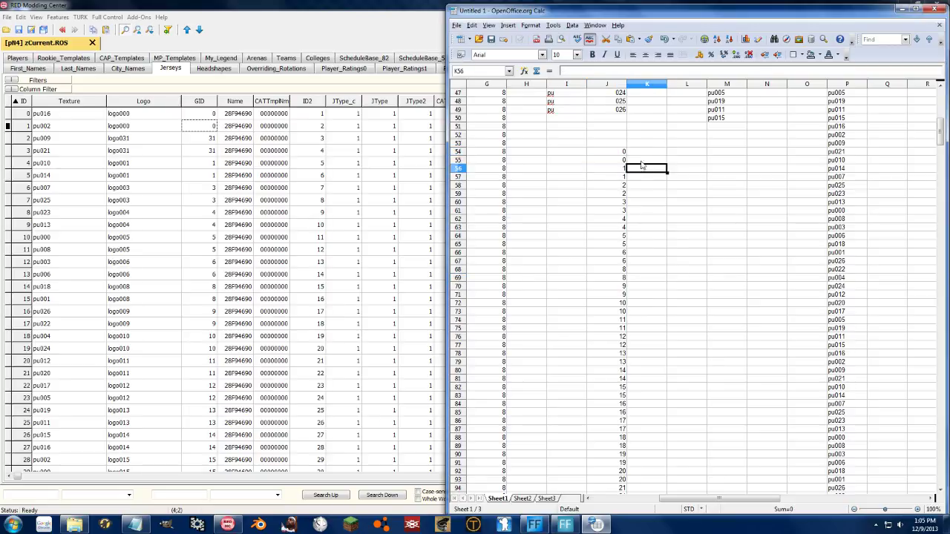
pyautogui.click(623, 169)
pyautogui.click(652, 170)
pyautogui.click(636, 192)
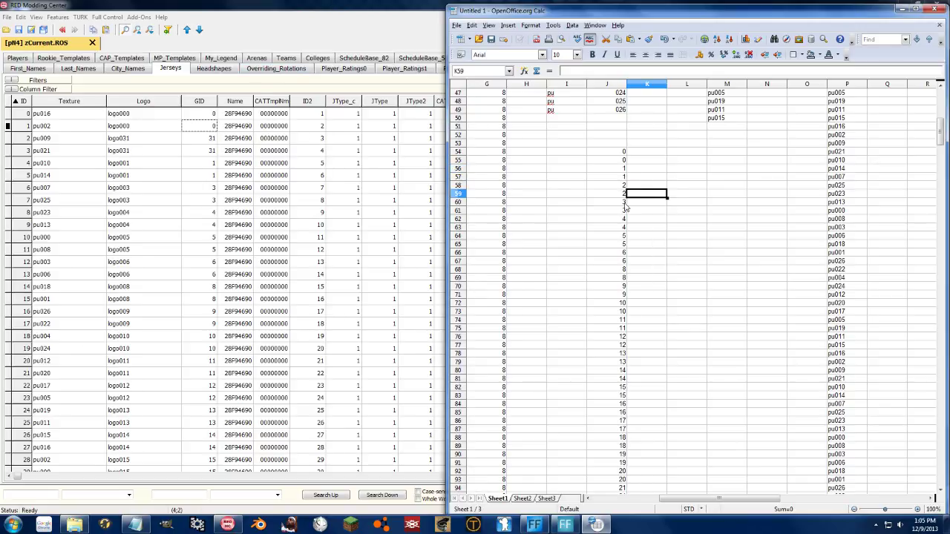
pyautogui.moveTo(610, 184); pyautogui.dragTo(613, 418)
pyautogui.click(659, 447)
pyautogui.click(616, 446)
pyautogui.scroll(-20, 638, 371)
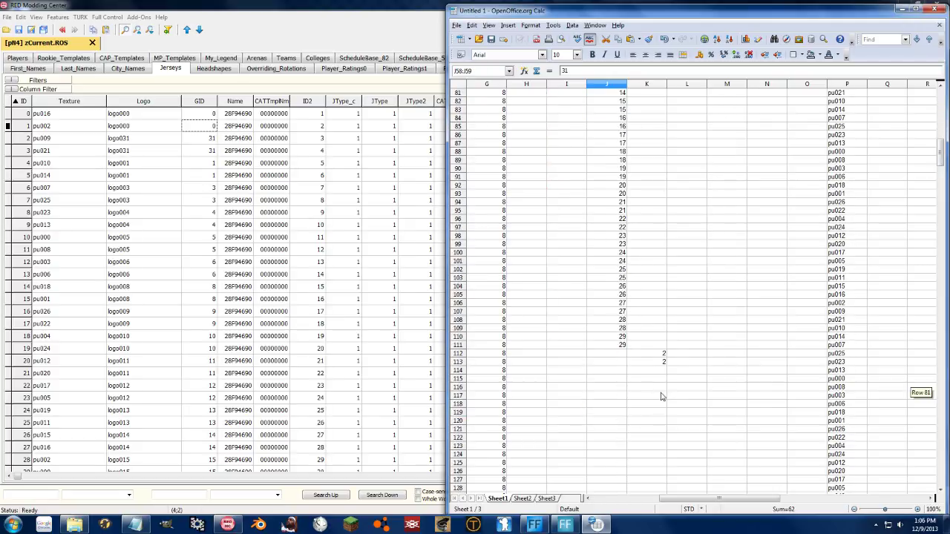
pyautogui.moveTo(649, 355); pyautogui.dragTo(619, 366)
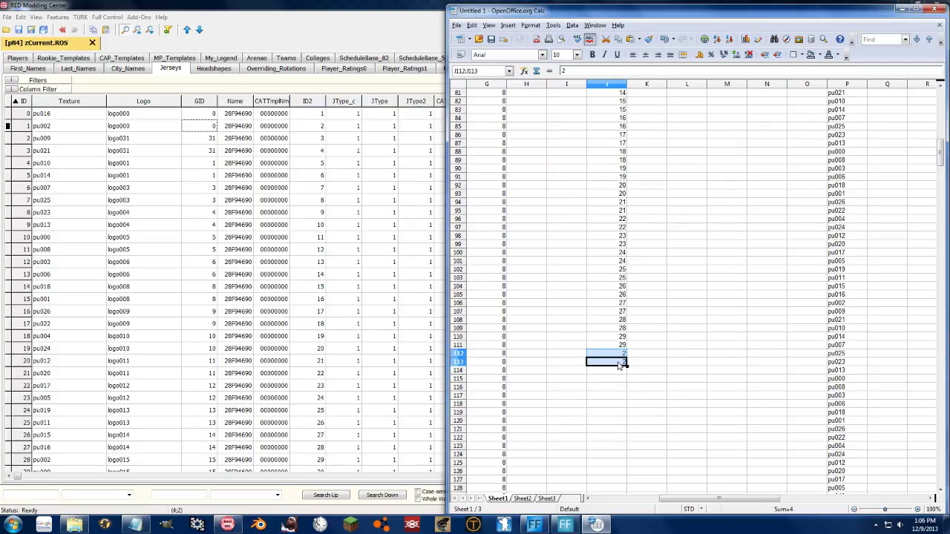
pyautogui.click(214, 335)
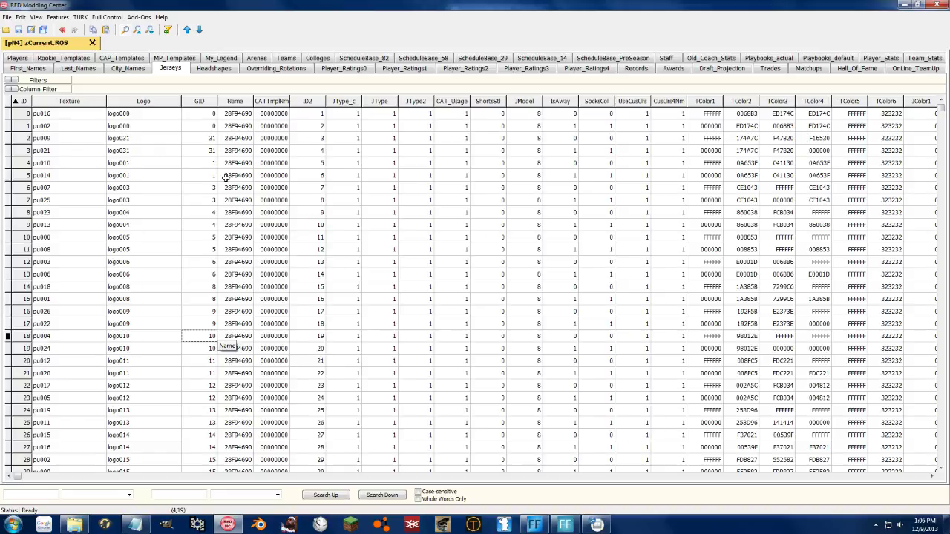
# Highlight the Jerseys GIDs for rows 46–51 (25, 25, 26, 26, 24, 24).
pyautogui.press('Down')
pyautogui.press('Down')
pyautogui.press('Down')
pyautogui.press('Down')
pyautogui.press('Down')
pyautogui.press('Down')
pyautogui.press('Down')
pyautogui.press('Down')
pyautogui.press('Down')
pyautogui.press('Down')
pyautogui.press('Down')
pyautogui.press('Down')
pyautogui.press('Down')
pyautogui.press('Down')
pyautogui.press('Down')
pyautogui.press('Down')
pyautogui.press('Down')
pyautogui.press('Down')
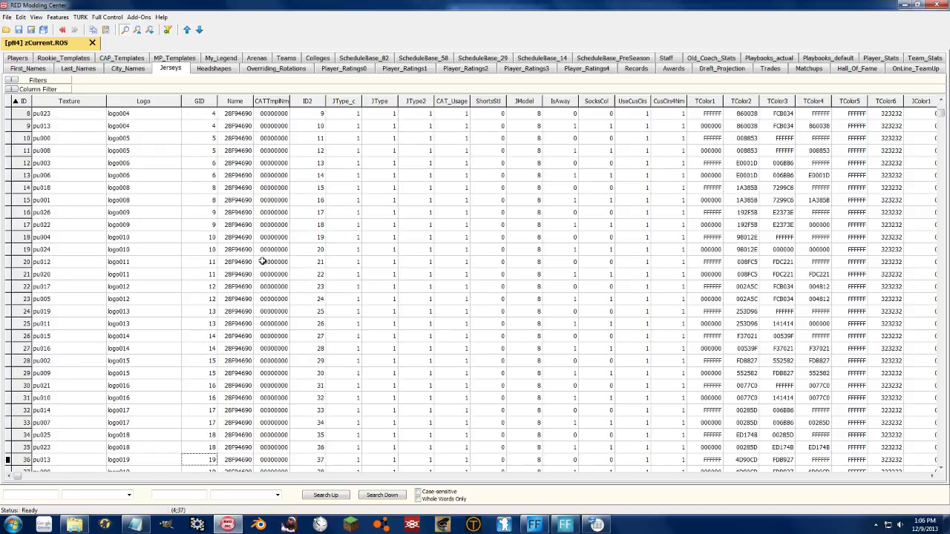
pyautogui.press('Down')
pyautogui.press('Down')
pyautogui.press('Down')
pyautogui.press('Down')
pyautogui.press('Down')
pyautogui.press('Down')
pyautogui.press('Down')
pyautogui.press('Down')
pyautogui.press('Down')
pyautogui.press('Down')
pyautogui.press('Down')
pyautogui.press('Down')
pyautogui.press('Down')
pyautogui.press('Down')
pyautogui.press('Down')
pyautogui.press('Down')
pyautogui.press('Down')
pyautogui.press('Down')
pyautogui.press('Down')
pyautogui.press('Down')
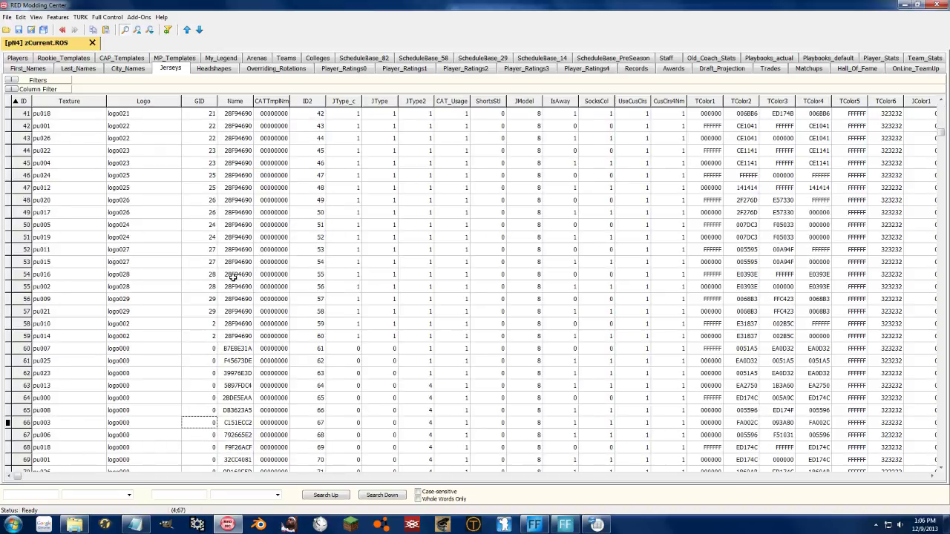
pyautogui.moveTo(207, 175); pyautogui.dragTo(204, 235)
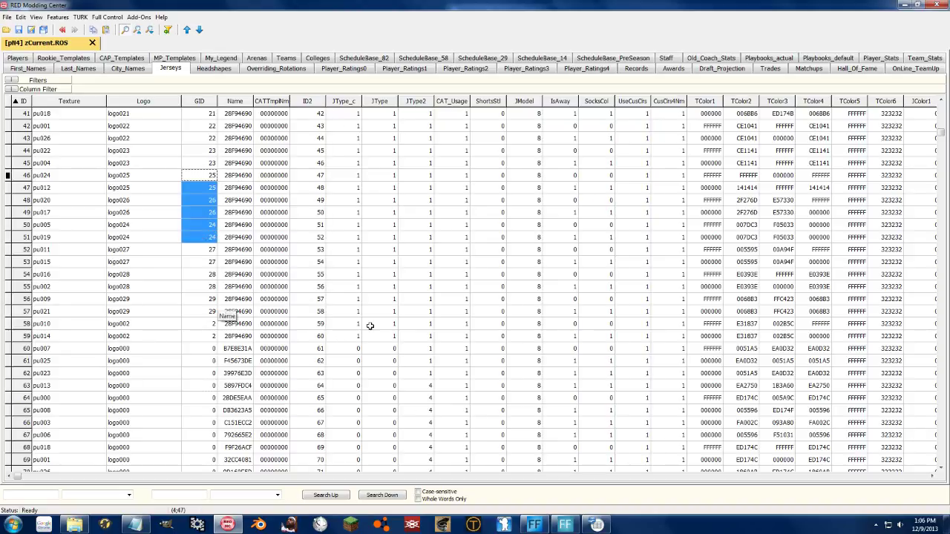
# In Calc, move the pair of 31s into J56:J57.
pyautogui.hotkey('alt', 'Tab')
pyautogui.press('Right')
pyautogui.press('Right')
pyautogui.press('Up')
pyautogui.press('Up')
pyautogui.press('Up')
pyautogui.press('Up')
pyautogui.press('Up')
pyautogui.press('Up')
pyautogui.press('Up')
pyautogui.press('Up')
pyautogui.press('Up')
pyautogui.press('Down')
pyautogui.press('Down')
pyautogui.press('Down')
pyautogui.press('Down')
pyautogui.press('Down')
pyautogui.press('Down')
pyautogui.press('Down')
pyautogui.press('Down')
pyautogui.press('Down')
pyautogui.press('Down')
pyautogui.press('Down')
pyautogui.press('Down')
pyautogui.press('Down')
pyautogui.press('Down')
pyautogui.press('Down')
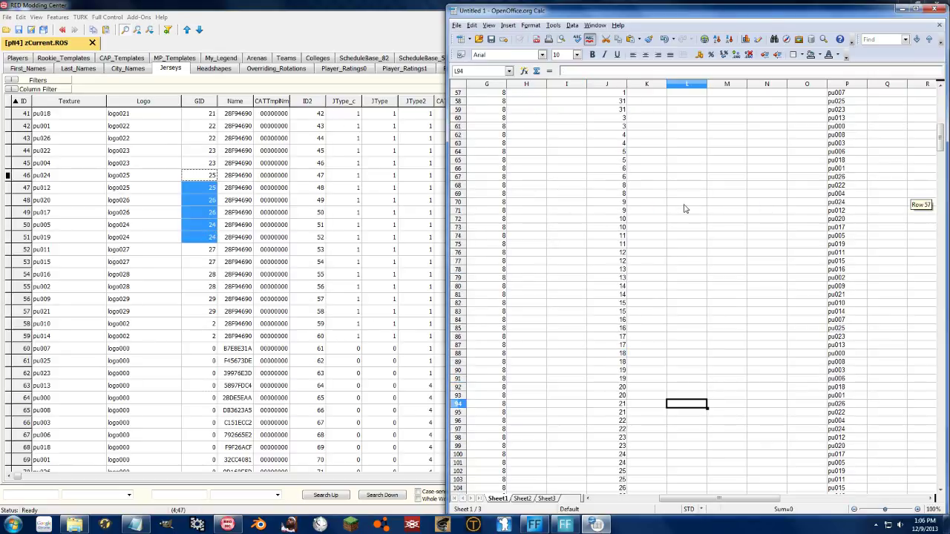
pyautogui.scroll(2, 686, 208)
pyautogui.moveTo(623, 152)
pyautogui.mouseDown()
pyautogui.moveTo(622, 160)
pyautogui.moveTo(661, 144)
pyautogui.moveTo(622, 142)
pyautogui.moveTo(622, 161)
pyautogui.moveTo(645, 136)
pyautogui.moveTo(623, 137)
pyautogui.mouseUp()
pyautogui.click(657, 194)
# Move the 25, 25, 26, 26 block up into J100:J103, then return to RED Modding Center.
pyautogui.scroll(-2, 649, 239)
pyautogui.scroll(-5, 647, 260)
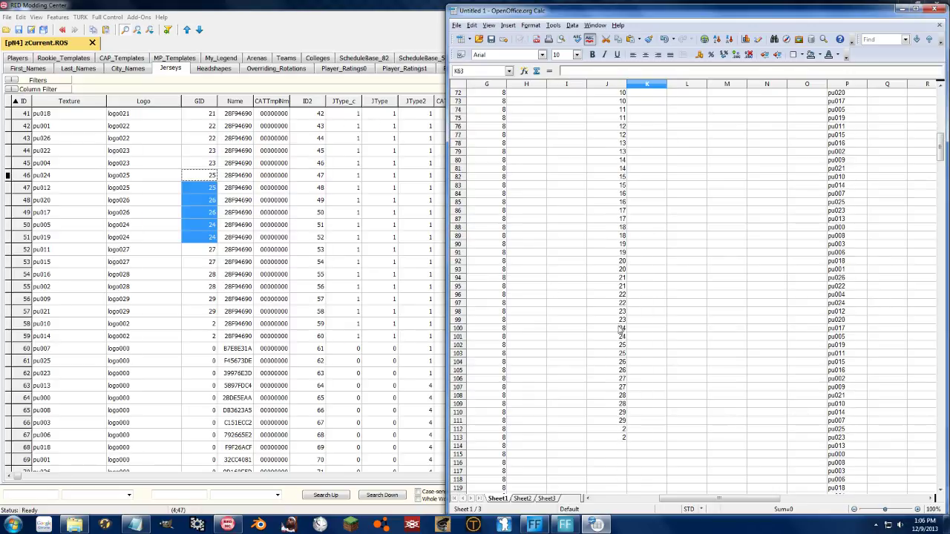
pyautogui.moveTo(622, 344); pyautogui.dragTo(618, 371)
pyautogui.moveTo(658, 330); pyautogui.dragTo(618, 341)
pyautogui.click(686, 370)
pyautogui.click(619, 430)
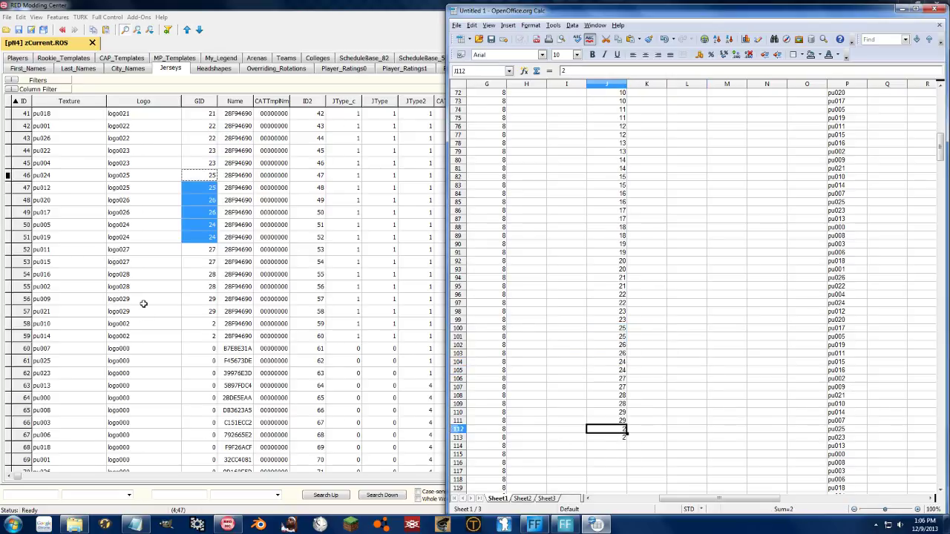
pyautogui.click(208, 332)
# Select the whole GID column of the Jerseys table.
pyautogui.scroll(2, 302, 275)
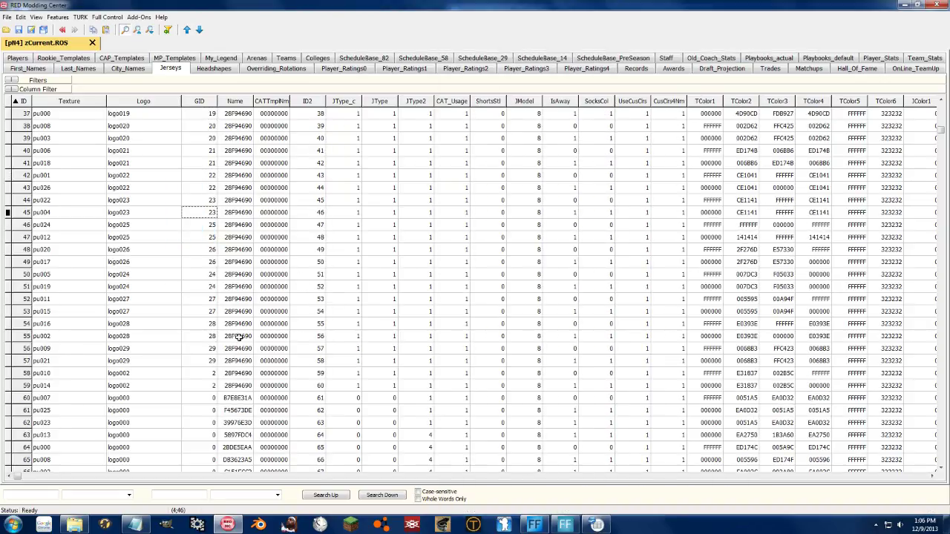
pyautogui.click(211, 387)
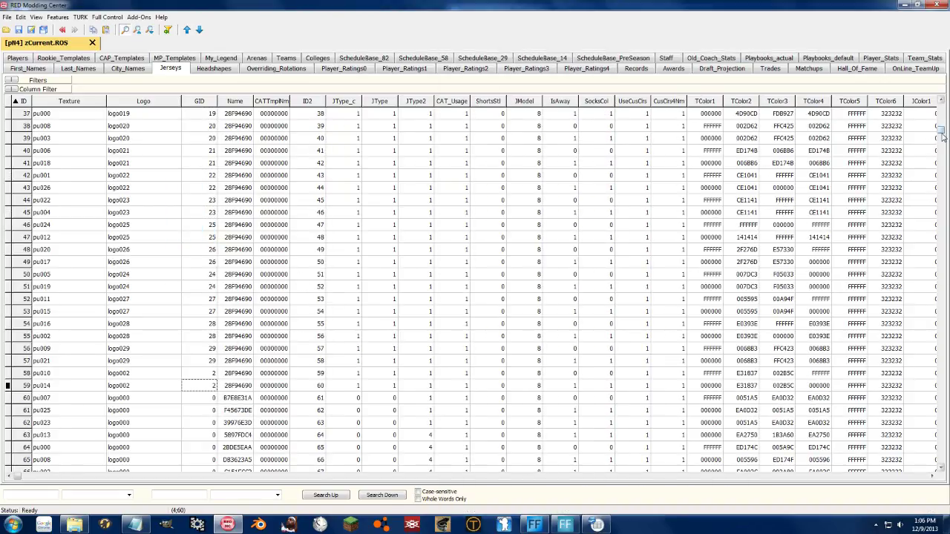
pyautogui.moveTo(941, 135); pyautogui.dragTo(916, 102)
pyautogui.click(198, 101)
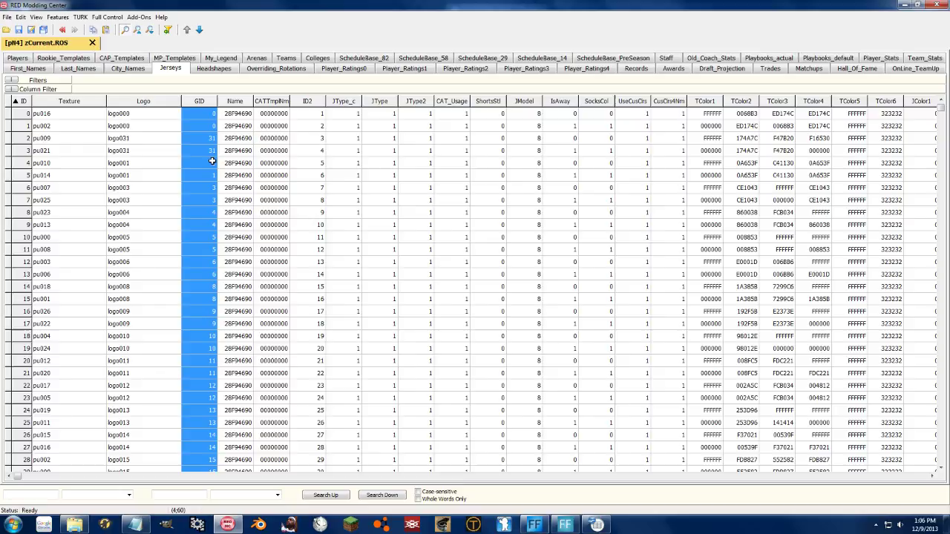
# Paste the copied GIDs into K54 in Calc, confirm the import, then bring the Jerseys table forward.
pyautogui.click(565, 525)
pyautogui.click(686, 279)
pyautogui.scroll(7, 655, 277)
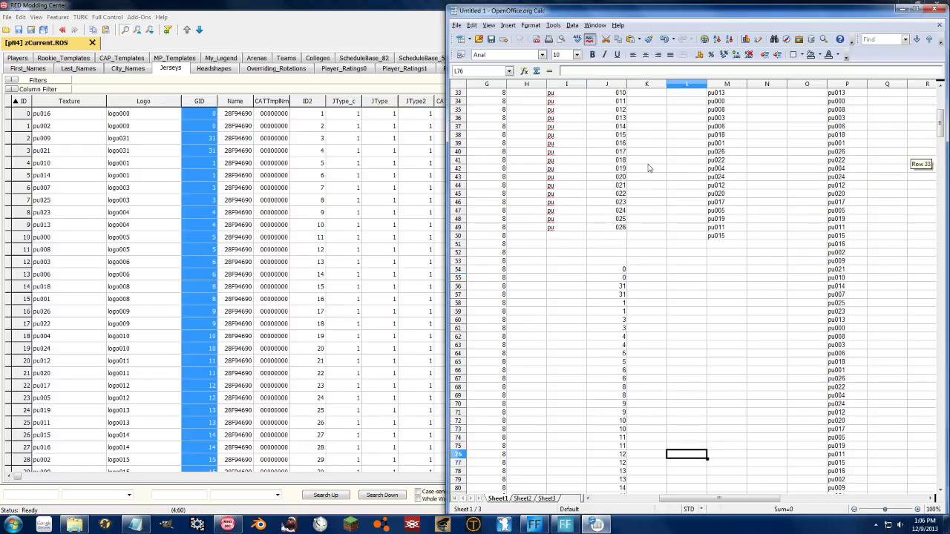
pyautogui.click(655, 274)
pyautogui.hotkey('ctrl', 'v')
pyautogui.click(829, 133)
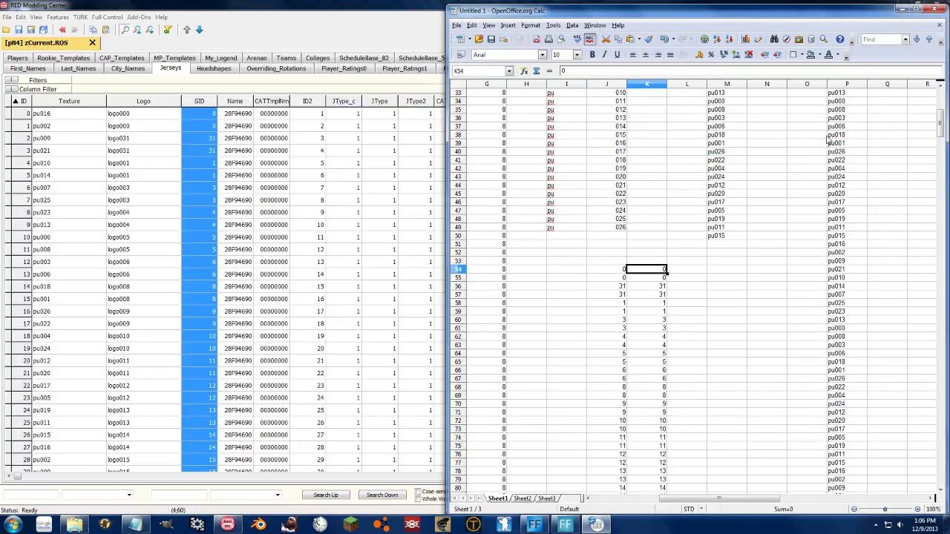
pyautogui.click(676, 261)
pyautogui.scroll(-15, 653, 296)
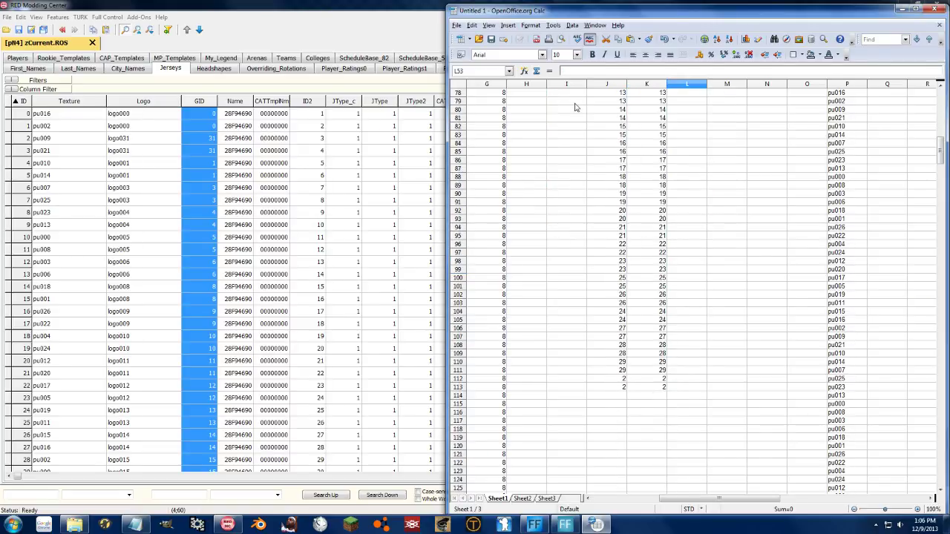
pyautogui.click(267, 5)
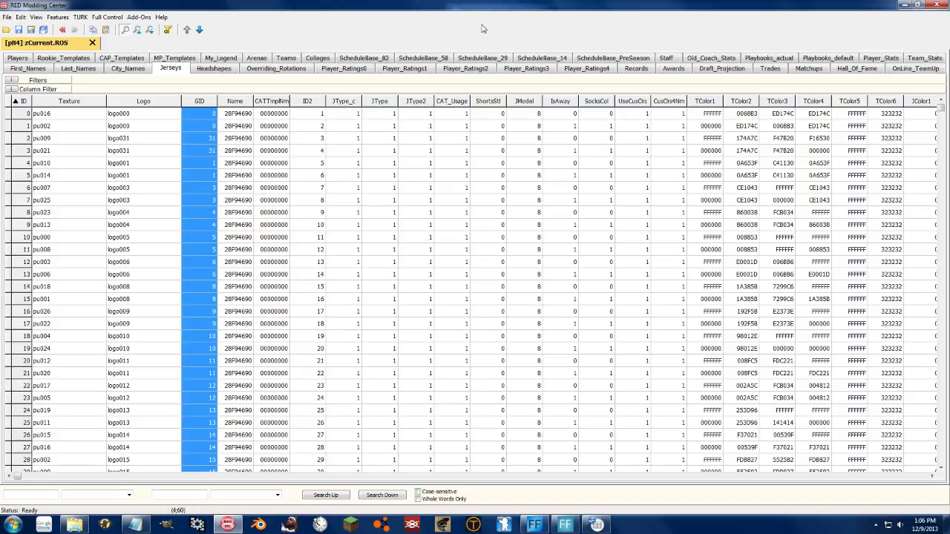
# Select row 0's Name cell and use Help > Video Tutorials to show the RED MC Tutorials folder.
pyautogui.click(236, 115)
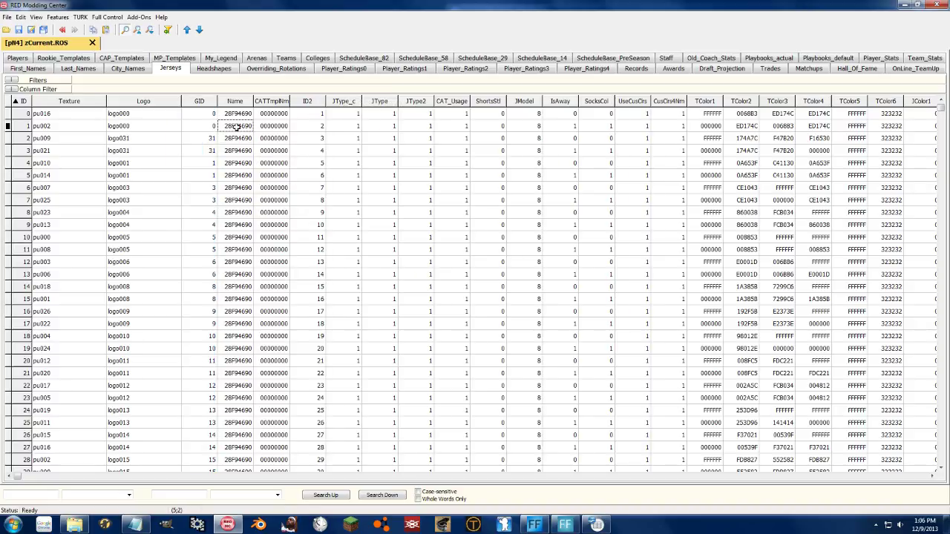
pyautogui.click(108, 16)
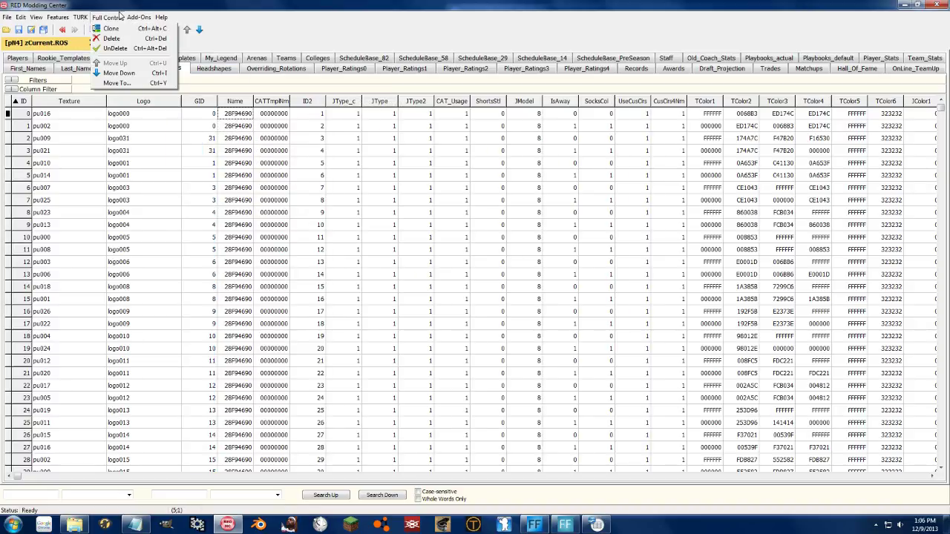
pyautogui.moveTo(162, 17)
pyautogui.click(178, 98)
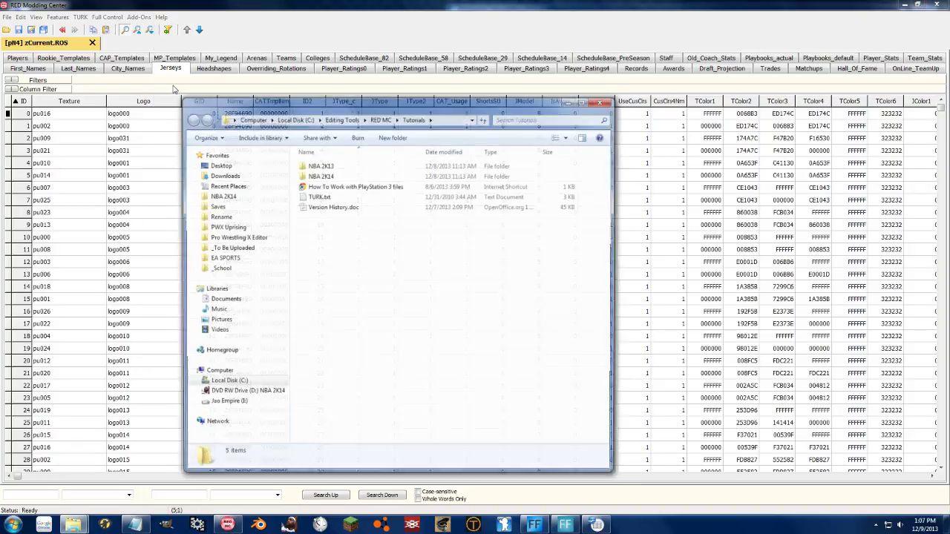
# Open the Fields & Values Tutorial PDF at its JERSEYS section and copy the Away hash F45673DE.
pyautogui.doubleClick(349, 165)
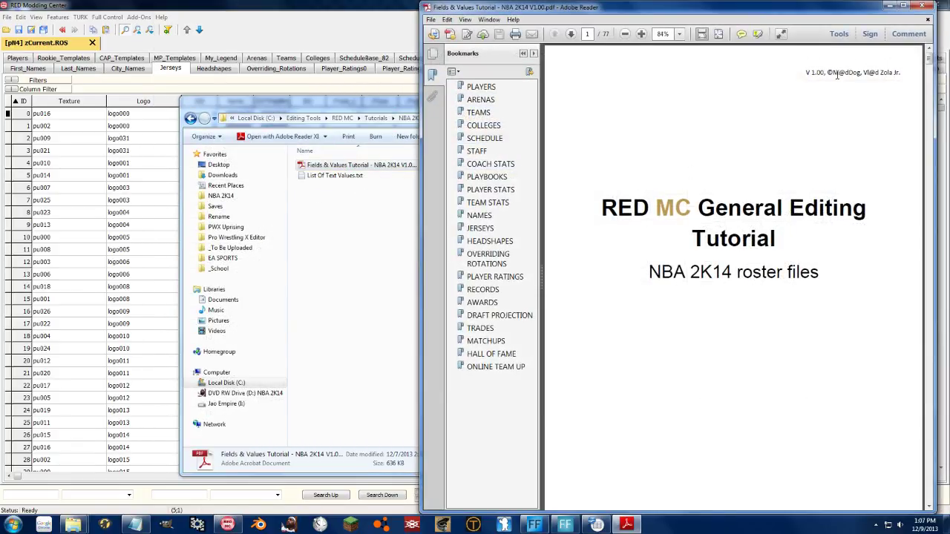
pyautogui.click(482, 229)
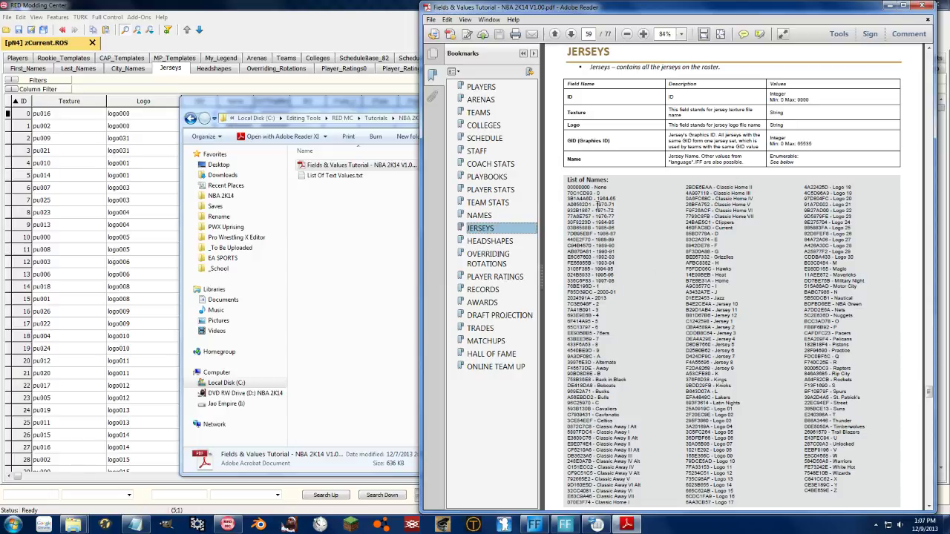
pyautogui.click(157, 6)
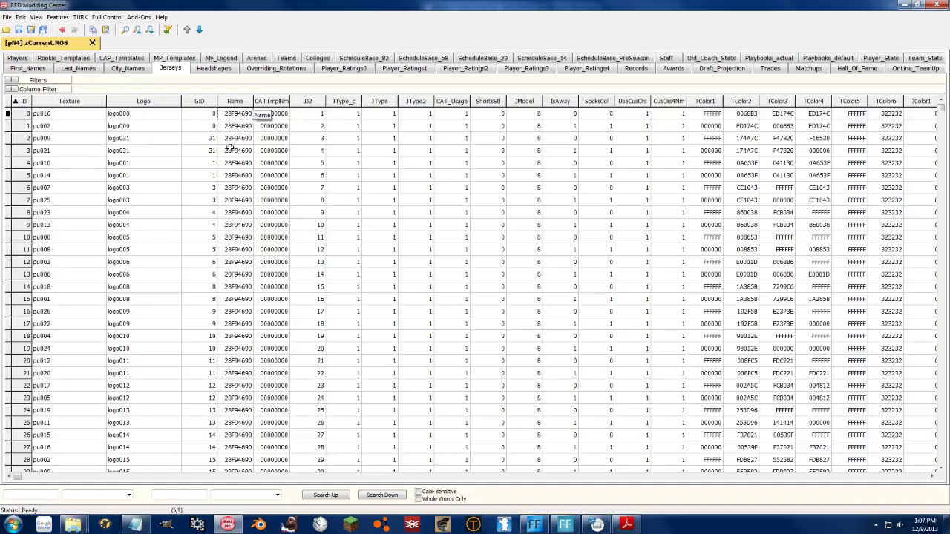
pyautogui.click(627, 524)
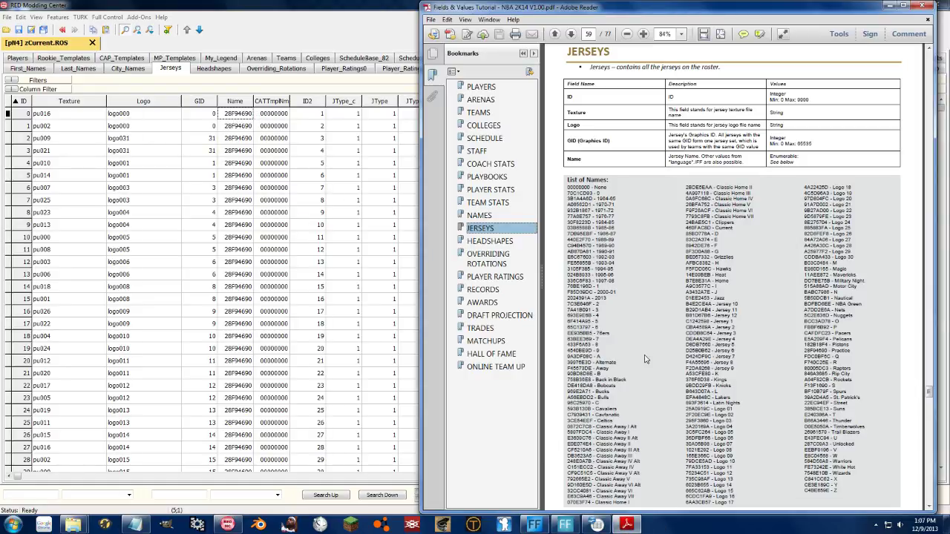
pyautogui.doubleClick(579, 368)
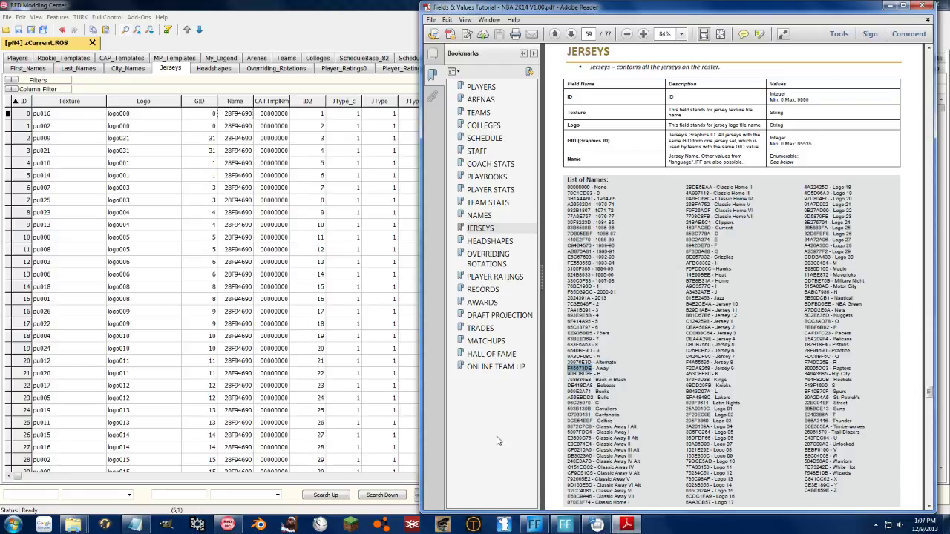
pyautogui.click(597, 525)
pyautogui.click(698, 244)
# Paste F45673DE into N93 and the Home hash B7E8E31A into N92.
pyautogui.click(751, 220)
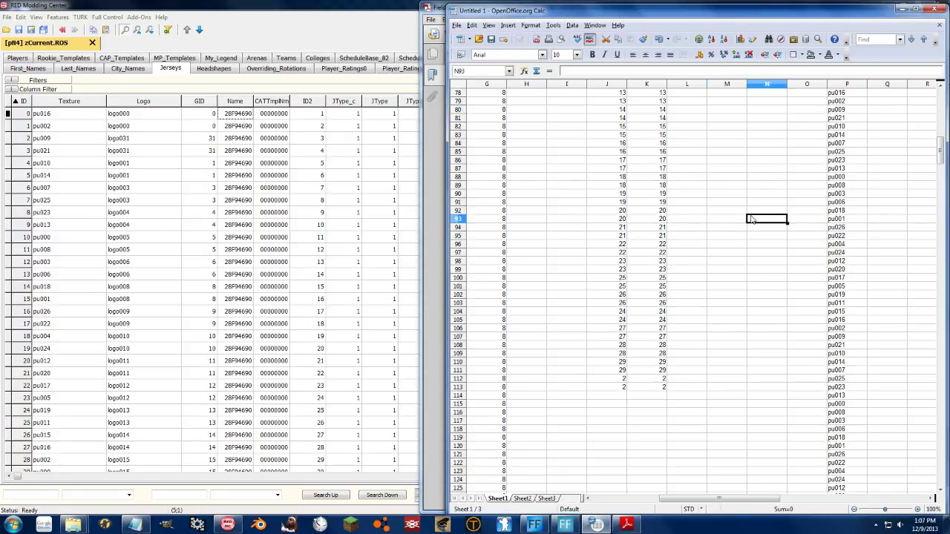
pyautogui.write('F45673DE')
pyautogui.hotkey('alt', 'Tab')
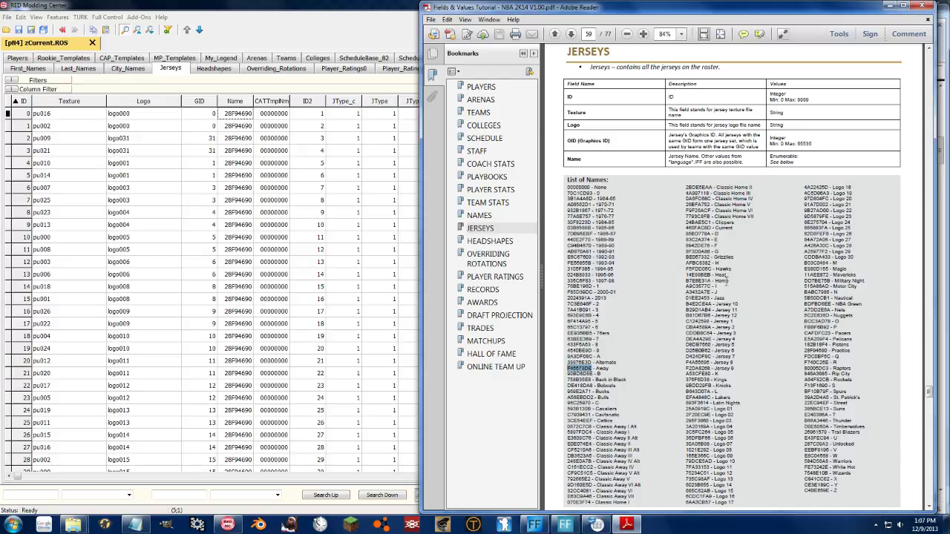
pyautogui.hotkey('alt', 'Tab')
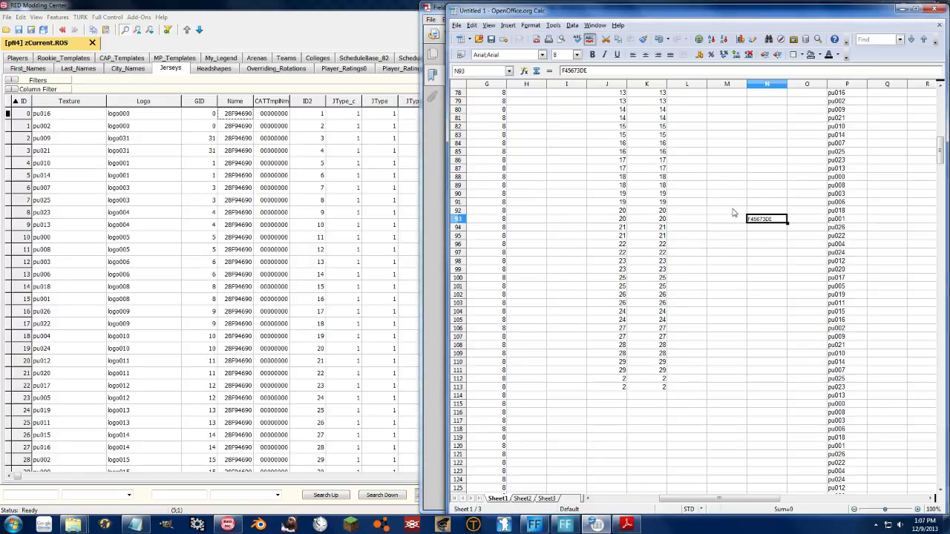
pyautogui.click(764, 212)
pyautogui.write('B7E8E31A')
pyautogui.click(783, 237)
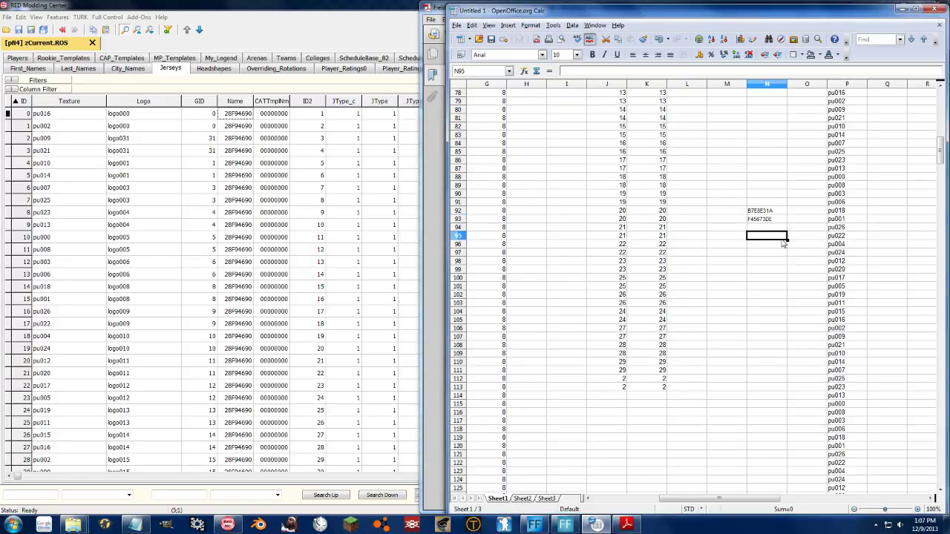
# Copy N92:N93 and paste it over L54:L113 so the two hashes alternate.
pyautogui.click(226, 118)
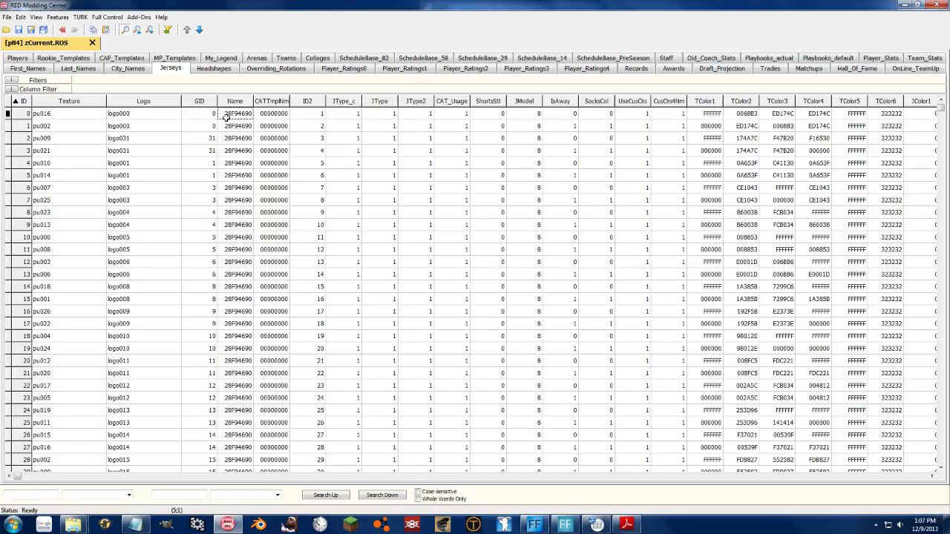
pyautogui.click(598, 525)
pyautogui.click(687, 218)
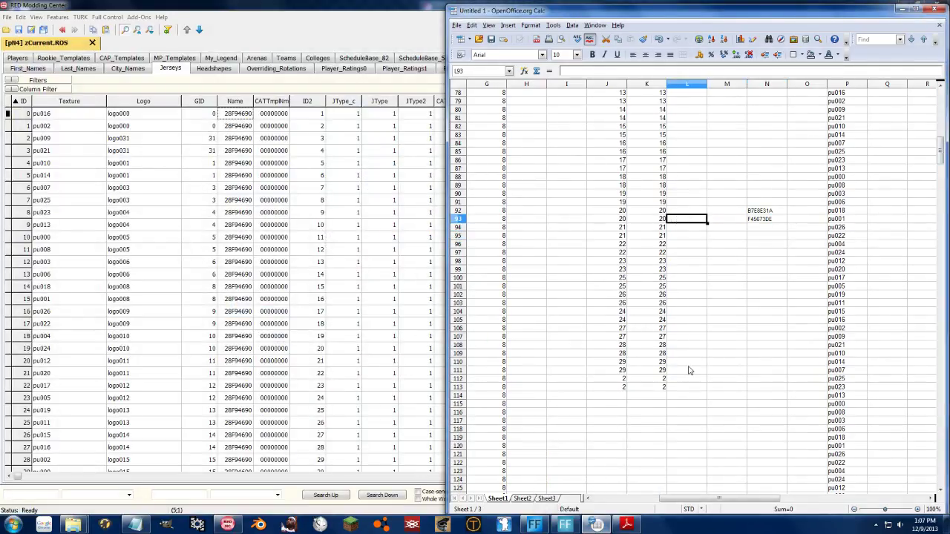
pyautogui.moveTo(762, 211); pyautogui.dragTo(766, 222)
pyautogui.scroll(10, 742, 250)
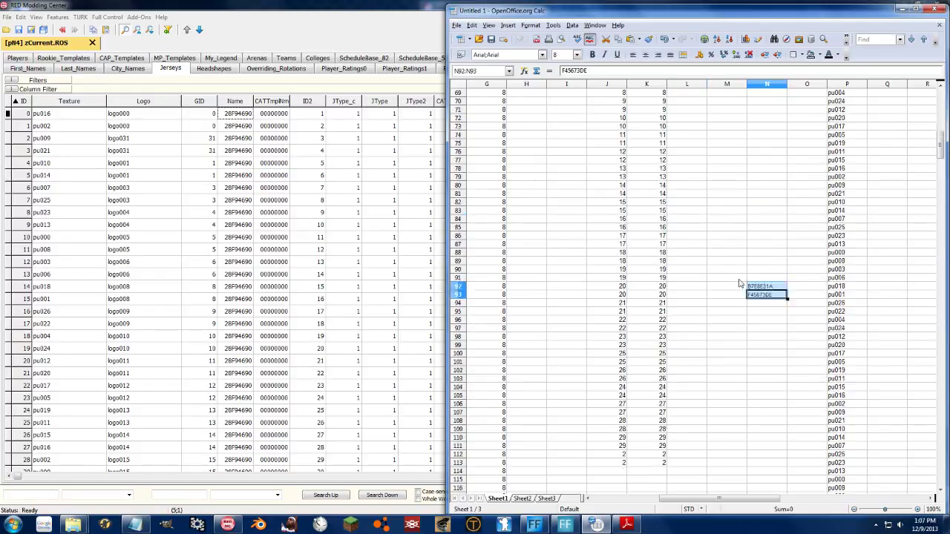
pyautogui.moveTo(685, 144); pyautogui.dragTo(679, 465)
pyautogui.hotkey('ctrl', 'v')
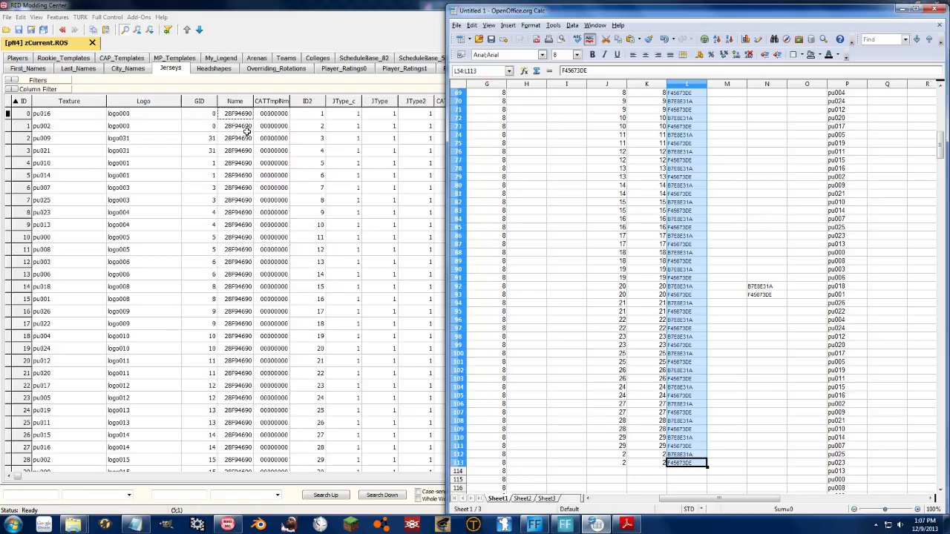
# Bring the Jerseys table forward, select the next jersey row, then minimize RED Modding Center.
pyautogui.click(247, 126)
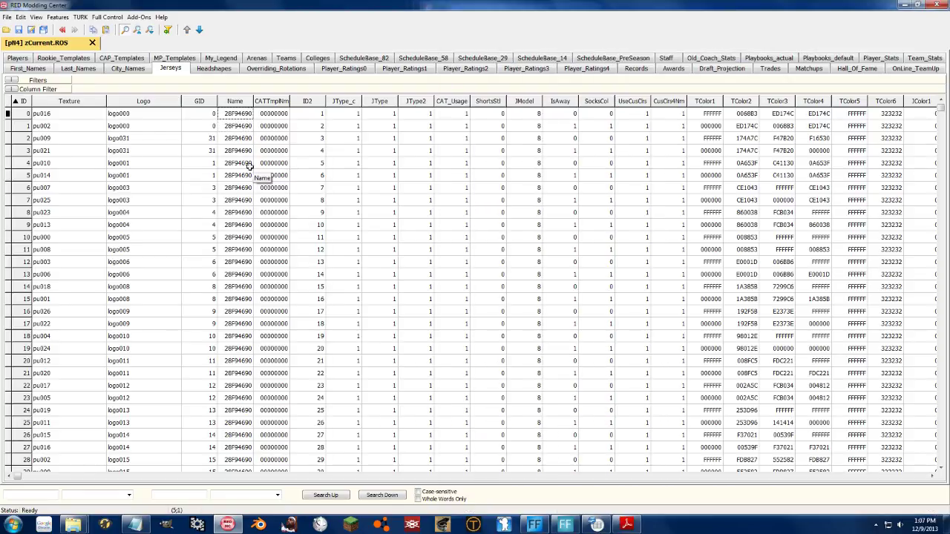
pyautogui.click(230, 138)
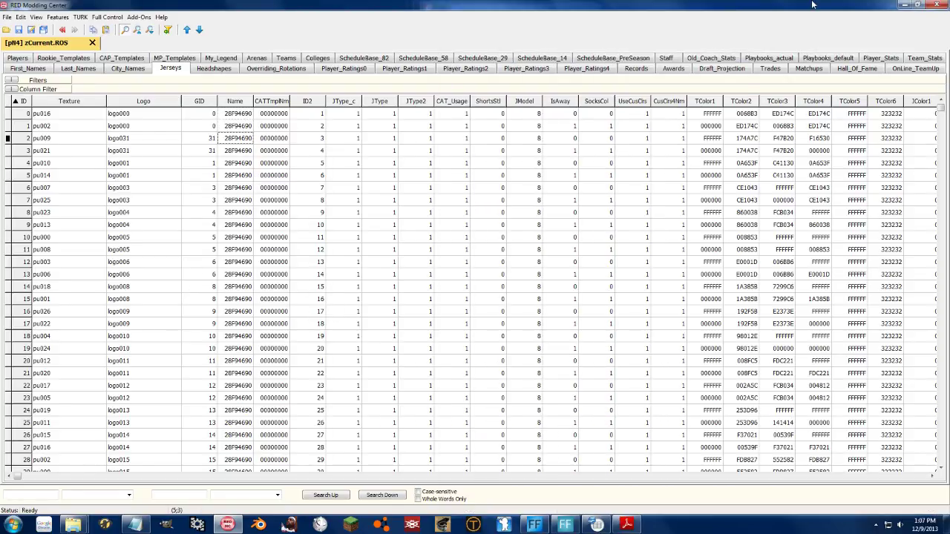
pyautogui.click(893, 5)
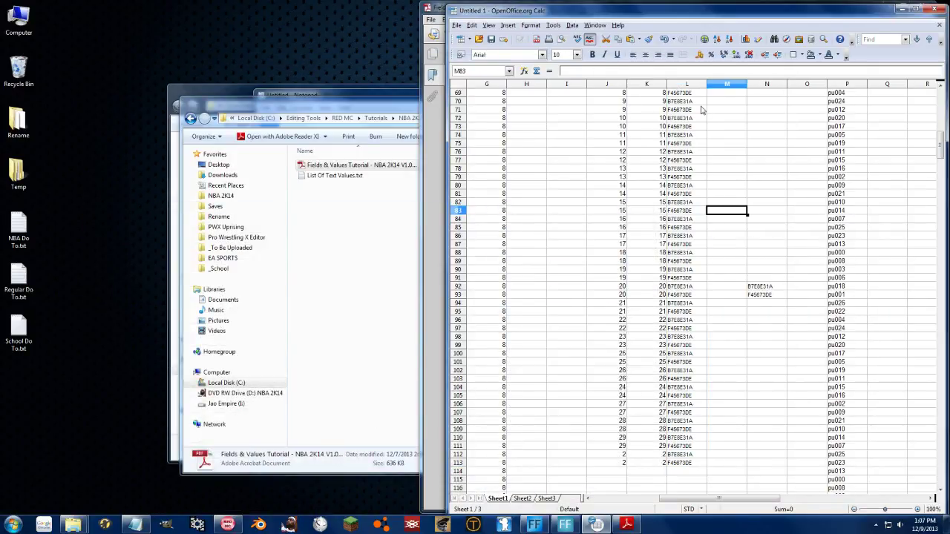
# Undo the formatted hash fill in Calc and run the hash list through Notepad as plain text.
pyautogui.hotkey('ctrl', 'z')
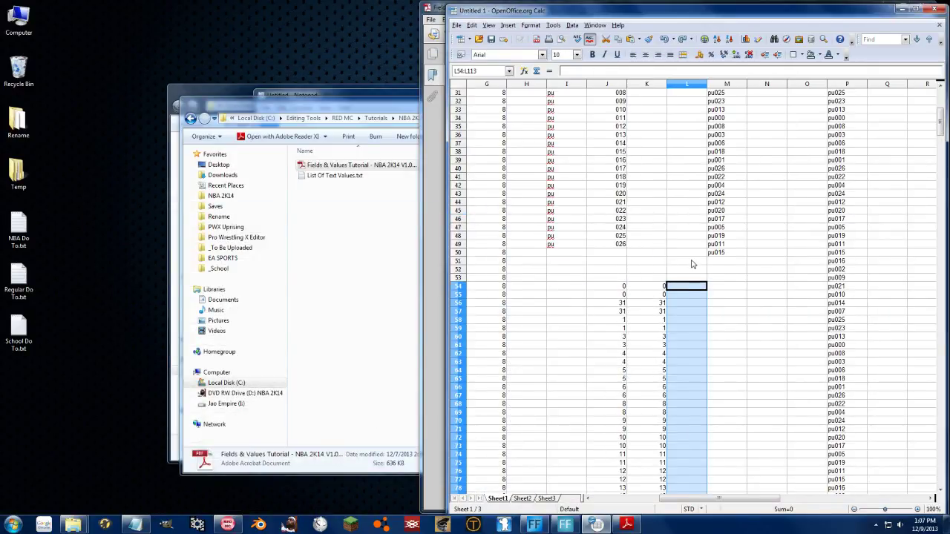
pyautogui.hotkey('ctrl', 'y')
pyautogui.hotkey('ctrl', 'z')
pyautogui.click(133, 524)
pyautogui.click(396, 213)
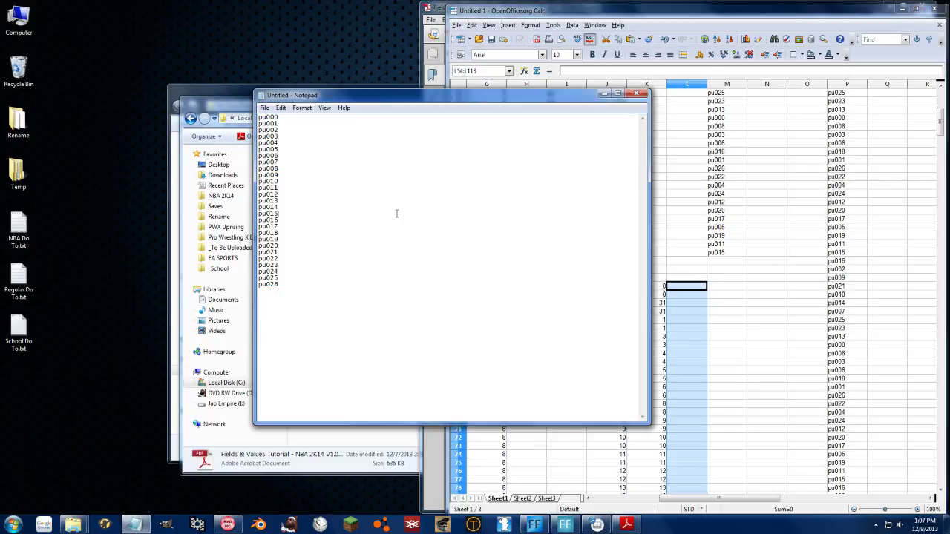
pyautogui.hotkey('ctrl', 'a')
pyautogui.hotkey('ctrl', 'v')
pyautogui.hotkey('ctrl', 'a')
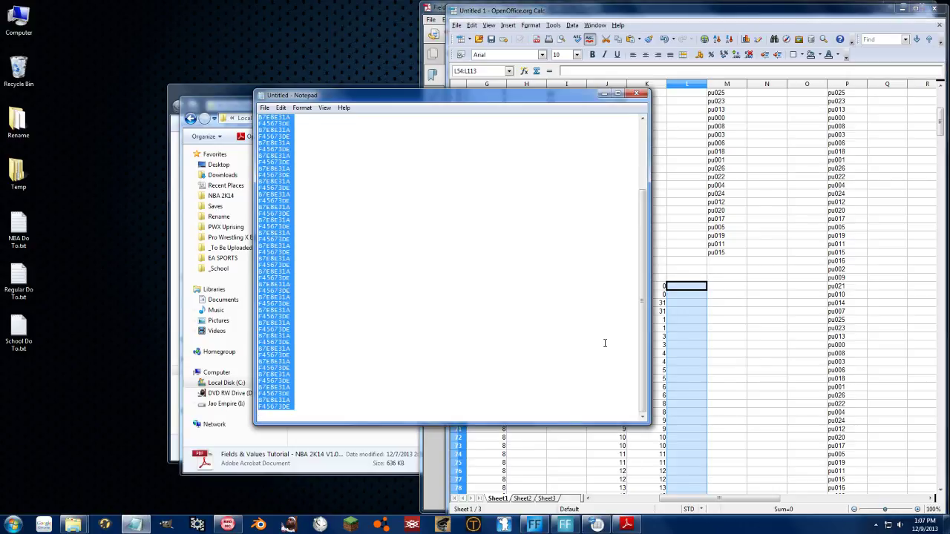
pyautogui.hotkey('ctrl', 'x')
# Paste the plain-text B7E8E31A/F45673DE hashes into L54:L113, confirming the Text Import.
pyautogui.click(685, 286)
pyautogui.hotkey('ctrl', 'v')
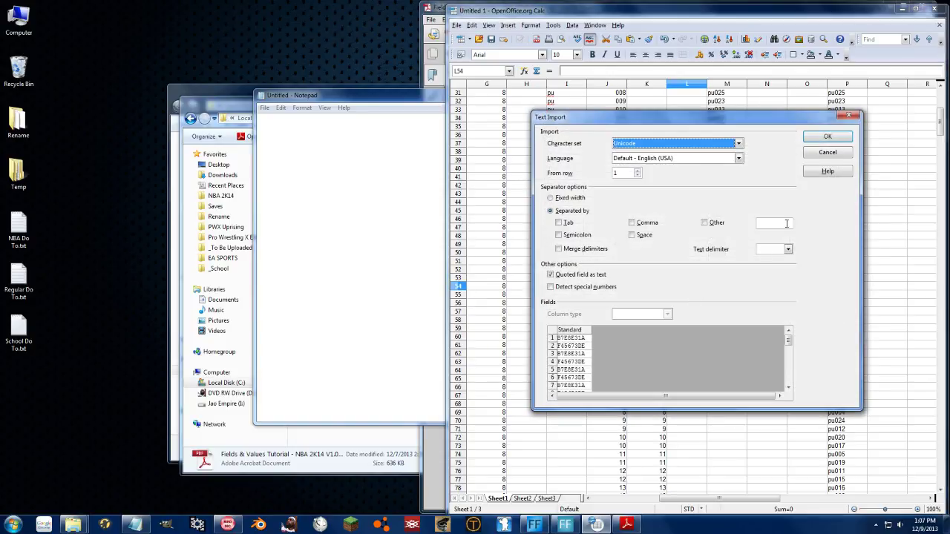
pyautogui.click(823, 139)
pyautogui.scroll(-19, 688, 298)
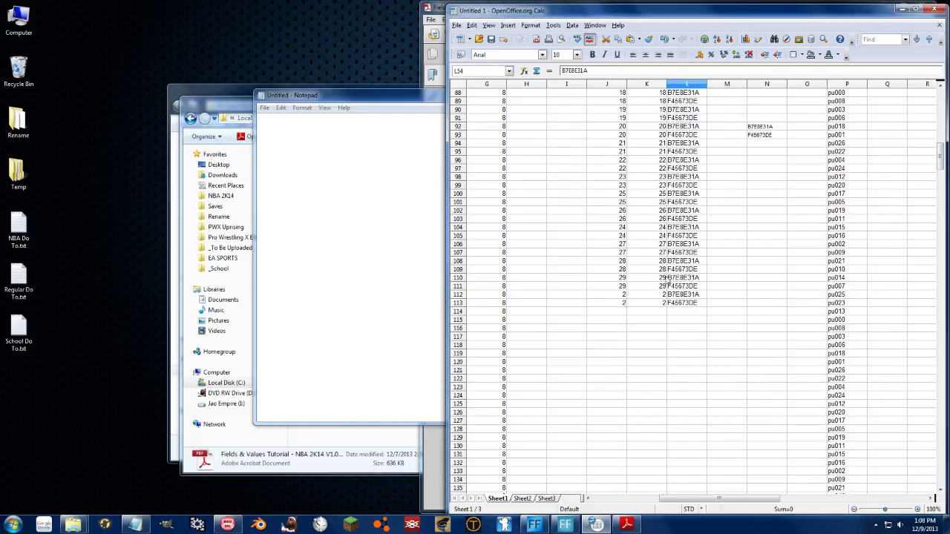
pyautogui.keyDown('shift'); pyautogui.click(688, 301); pyautogui.keyUp('shift')
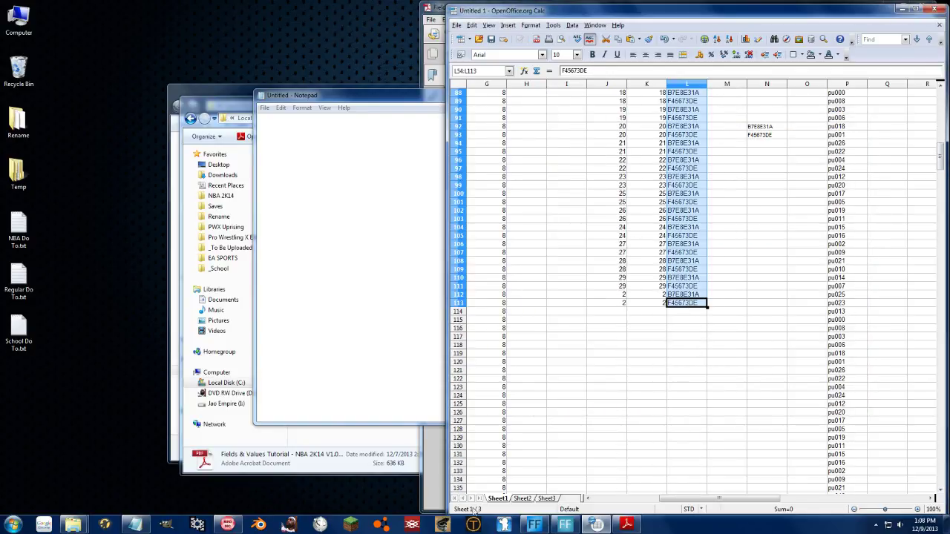
pyautogui.click(241, 527)
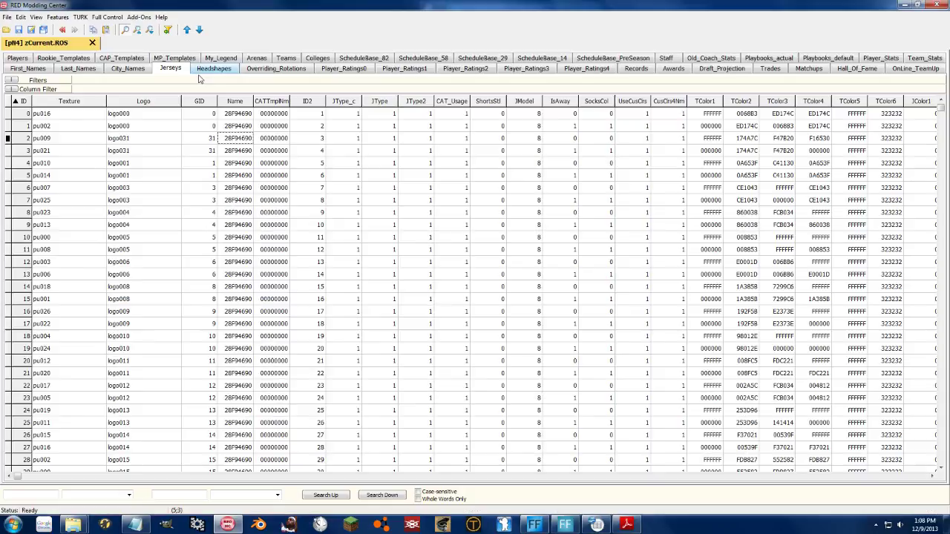
pyautogui.click(236, 114)
pyautogui.press('F2')
pyautogui.click(245, 112)
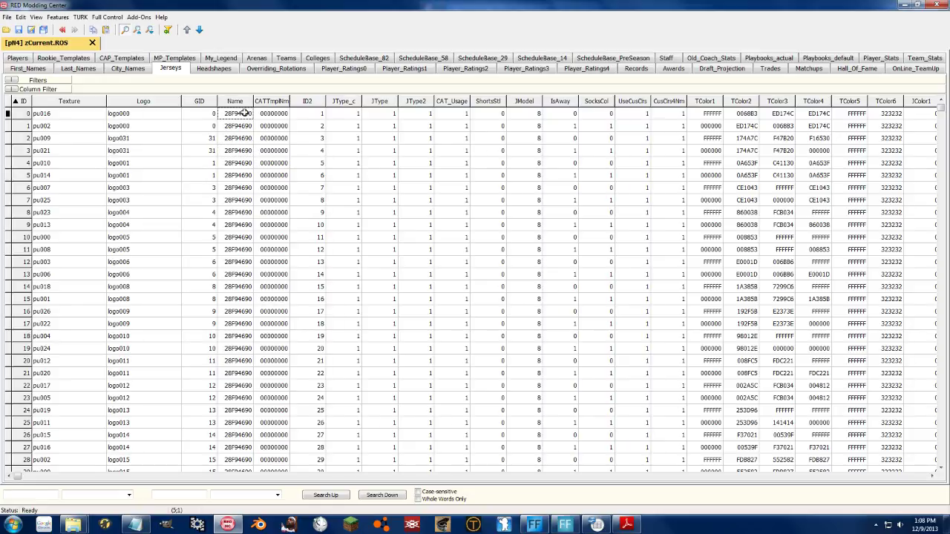
pyautogui.click(596, 524)
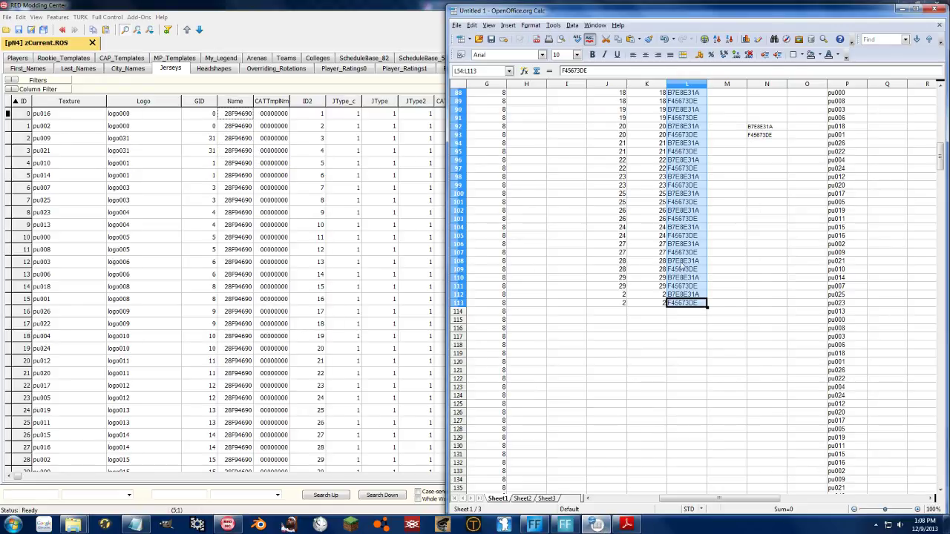
pyautogui.rightClick(682, 281)
pyautogui.click(707, 375)
pyautogui.click(297, 158)
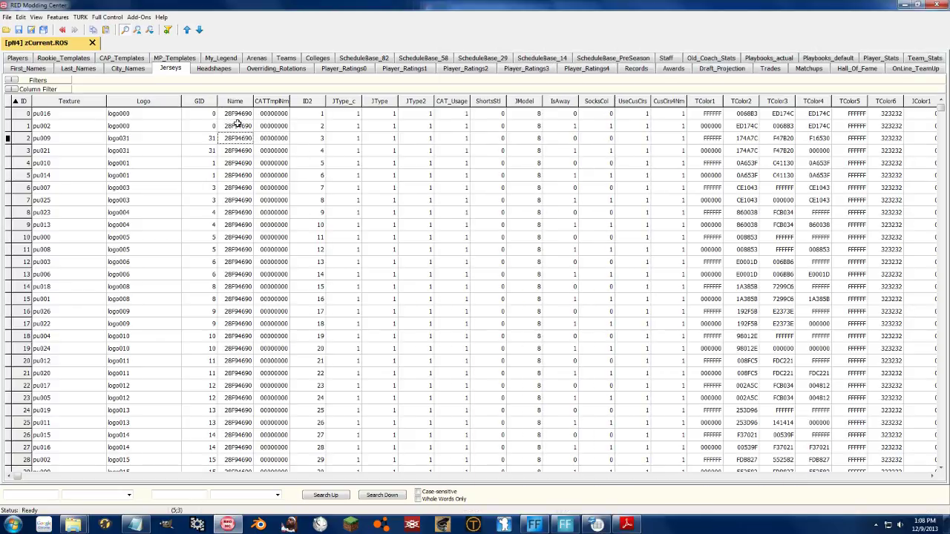
pyautogui.click(257, 198)
# Switch to the spreadsheet and select cell N24 for the comparison formula.
pyautogui.hotkey('alt', 'Tab')
pyautogui.click(746, 216)
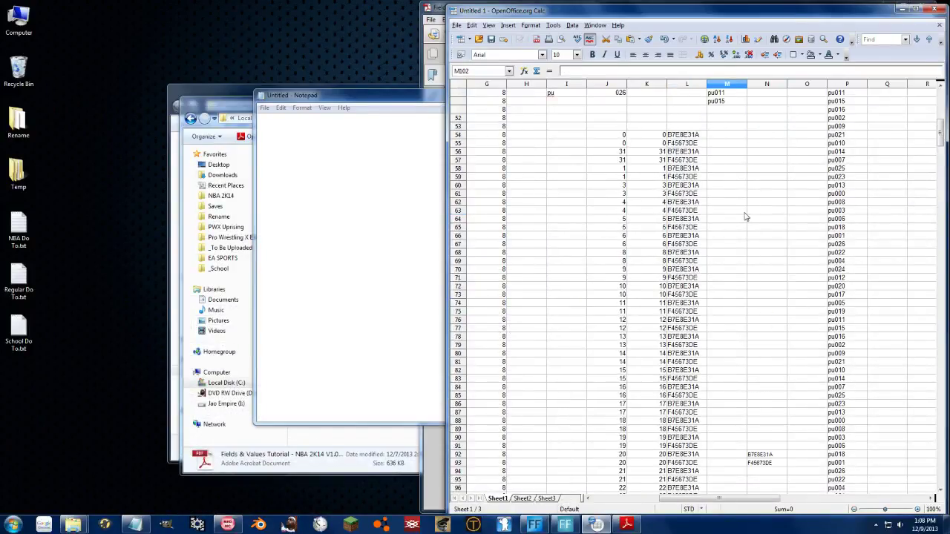
pyautogui.scroll(12, 746, 217)
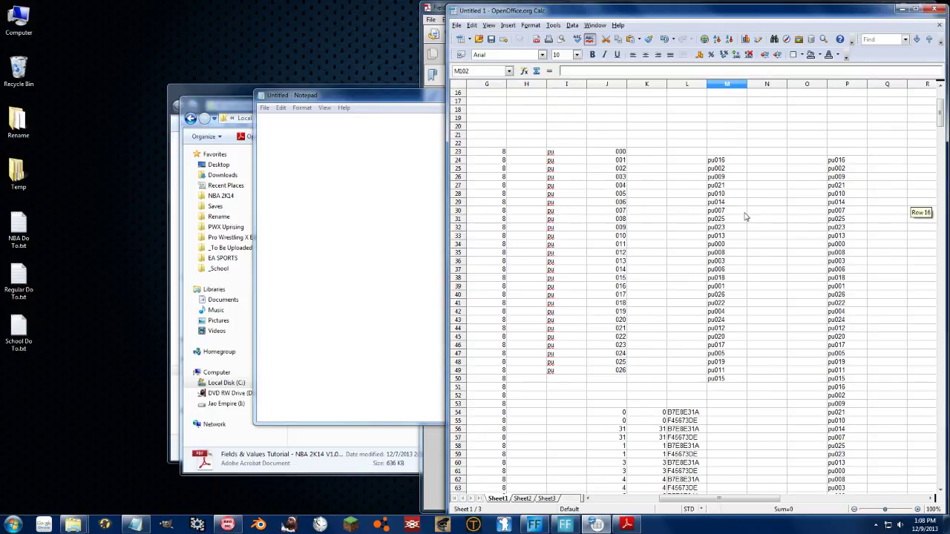
pyautogui.click(774, 162)
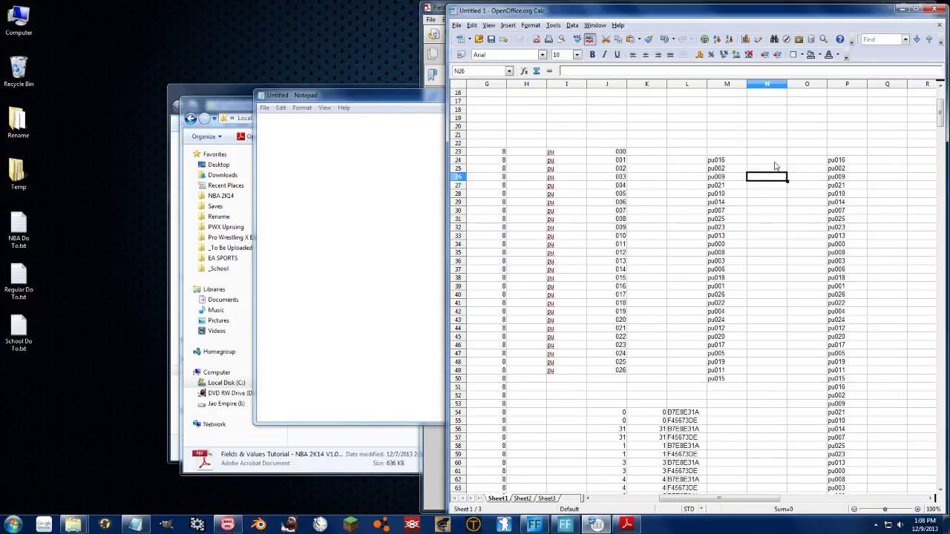
pyautogui.scroll(1, 394, 313)
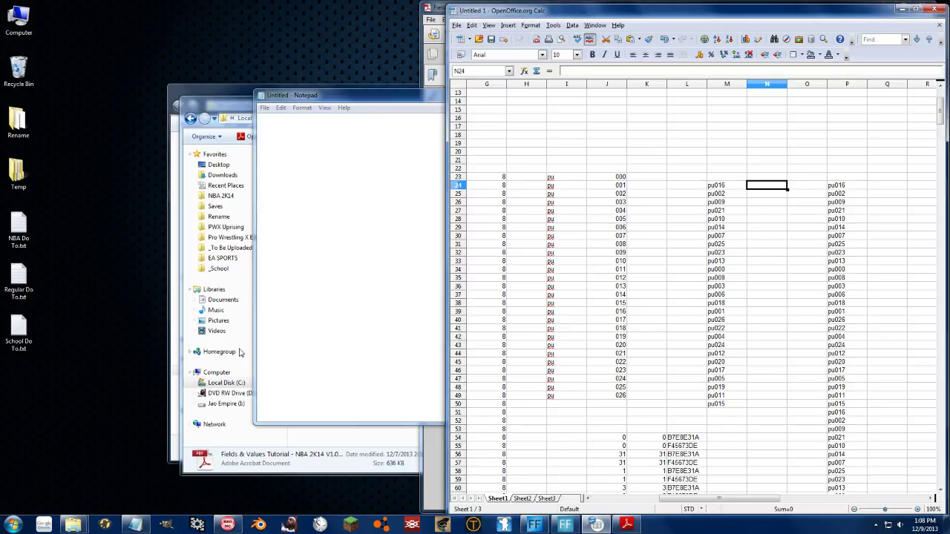
pyautogui.scroll(4, 760, 278)
pyautogui.click(585, 171)
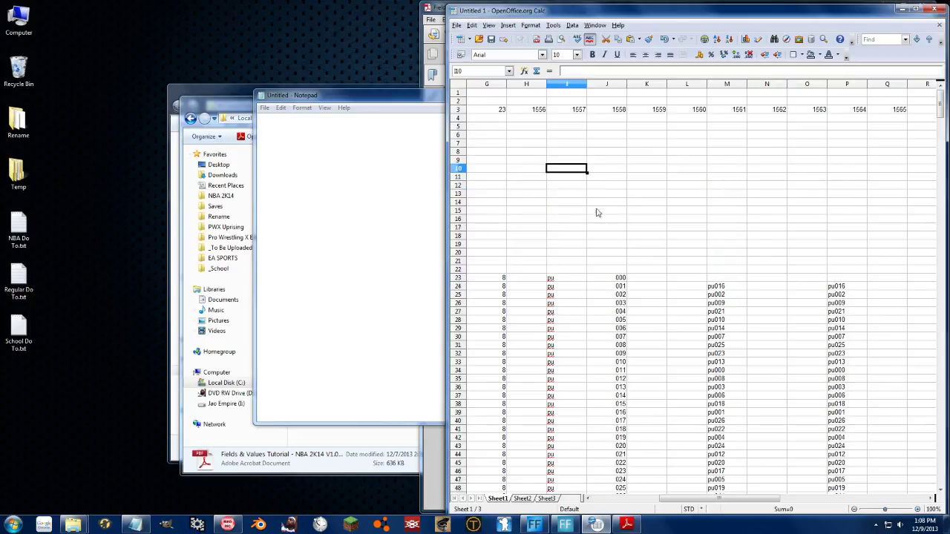
pyautogui.click(647, 278)
pyautogui.scroll(-6, 751, 288)
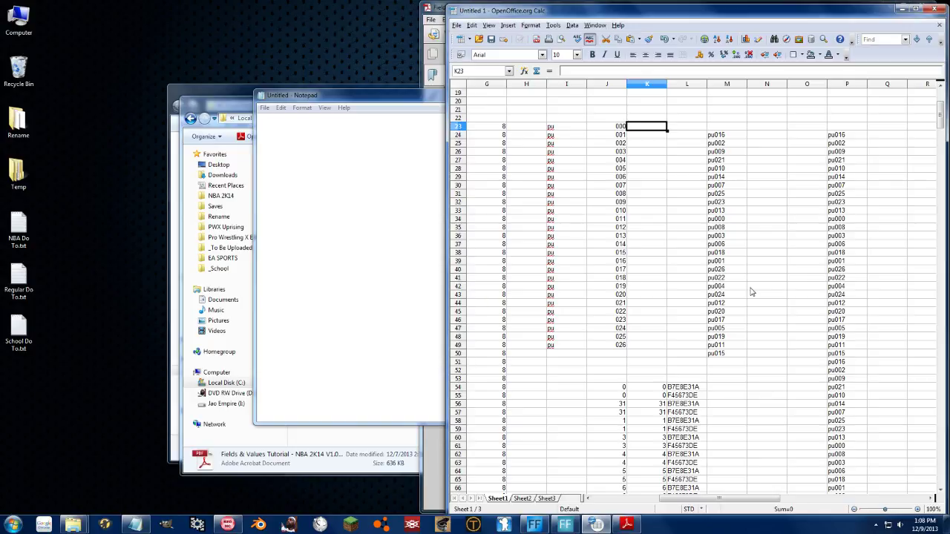
pyautogui.click(767, 140)
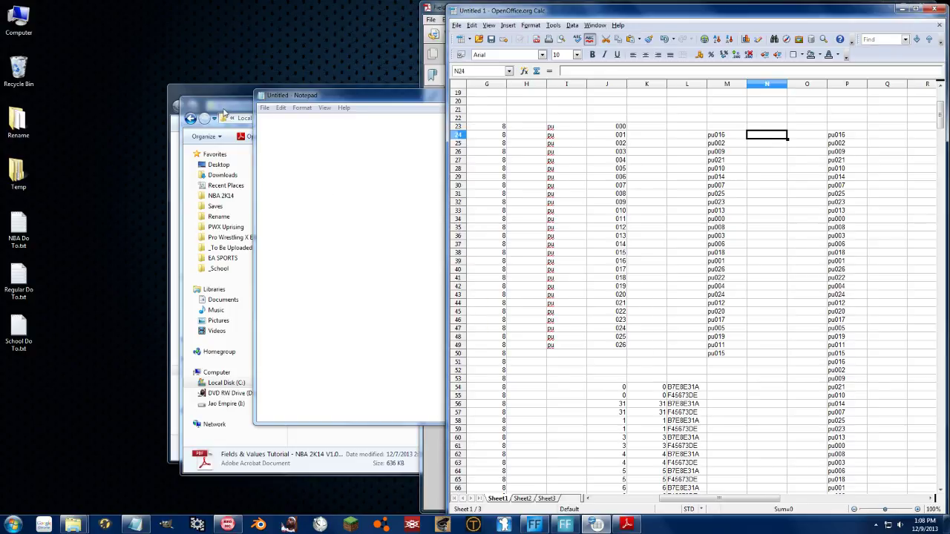
pyautogui.rightClick(72, 525)
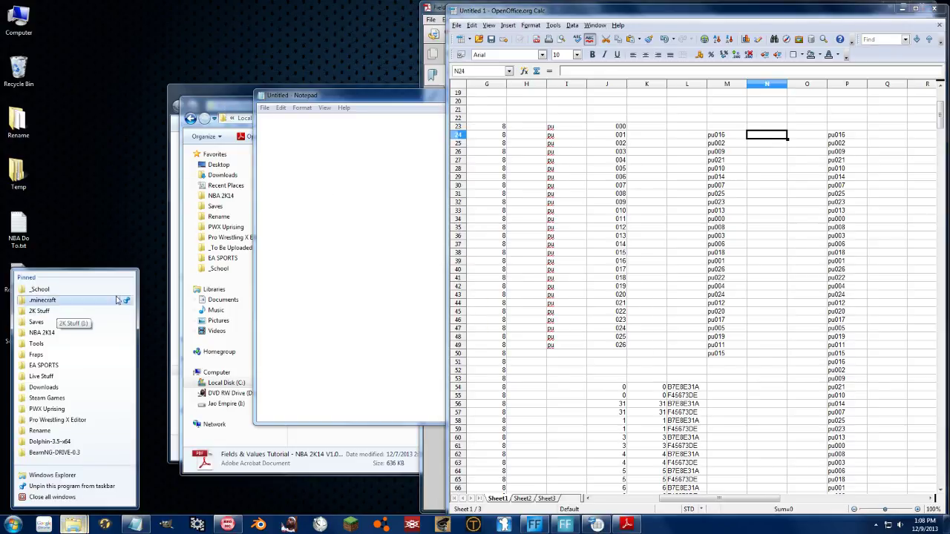
pyautogui.click(766, 141)
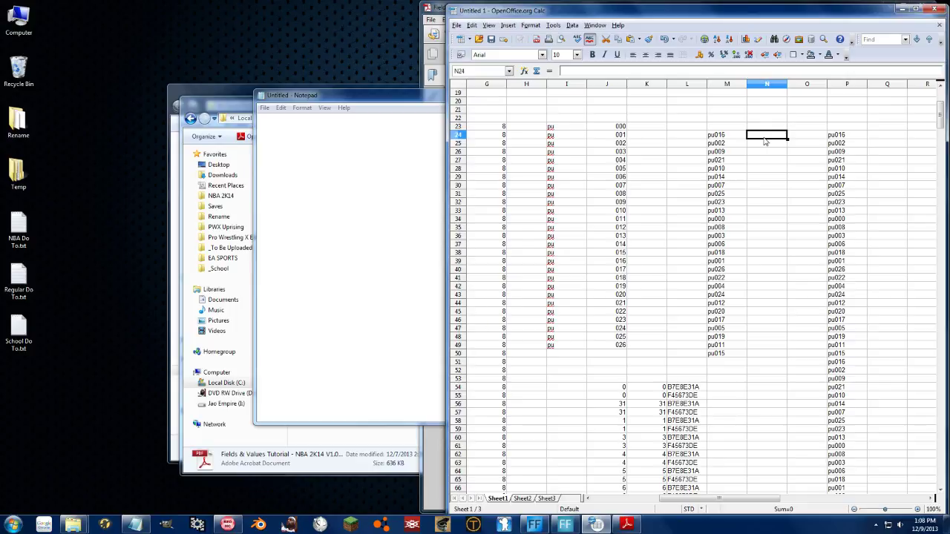
# Enter =IF(M24=P24;"Yay";"NOPE") in N24.
pyautogui.write('=')
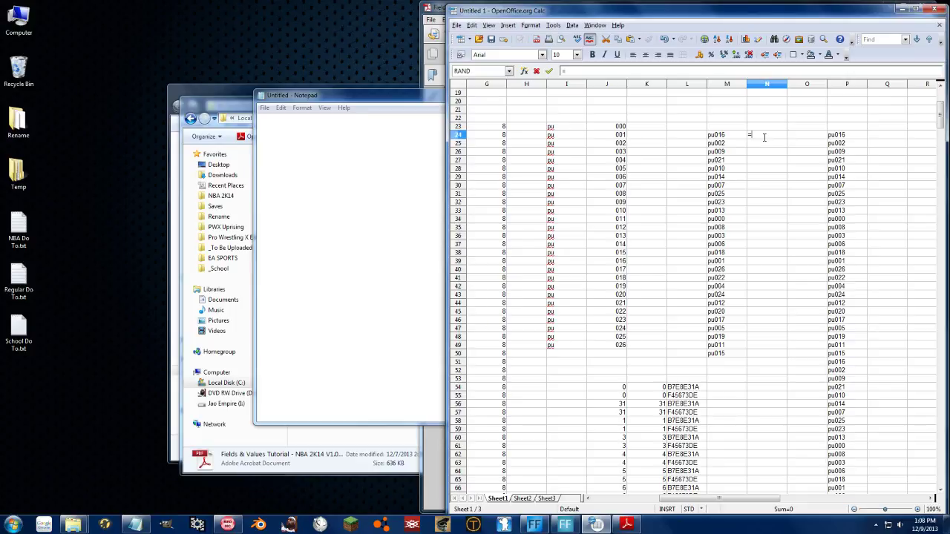
pyautogui.write('if(')
pyautogui.click(727, 136)
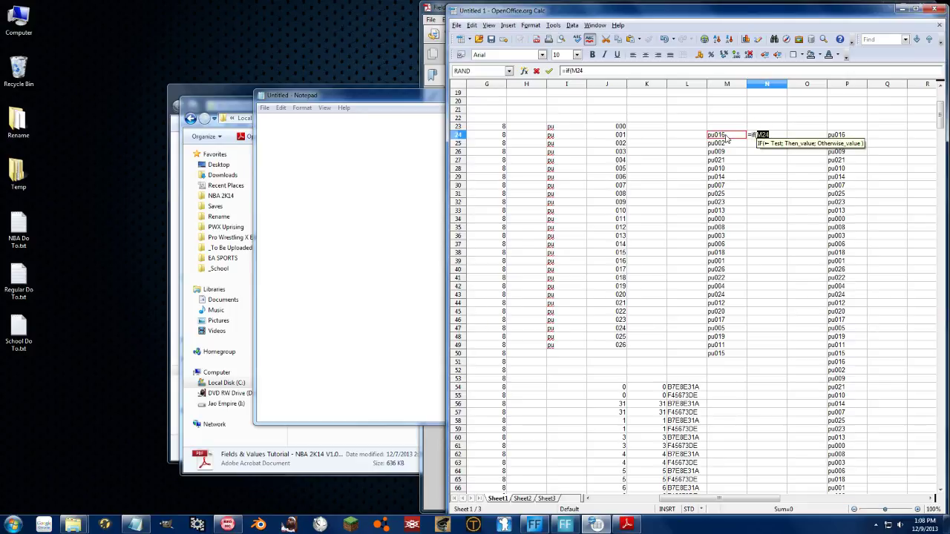
pyautogui.write('=')
pyautogui.click(837, 139)
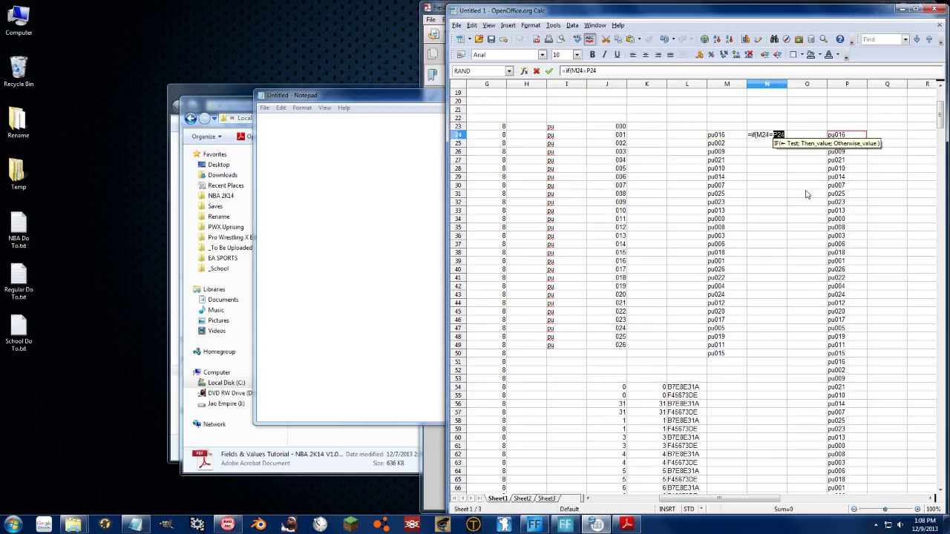
pyautogui.write(';')
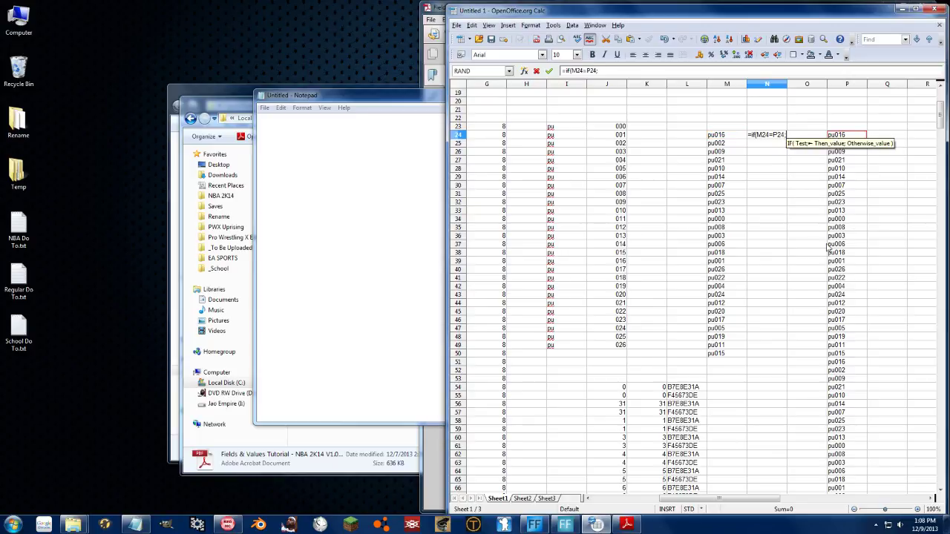
pyautogui.write('"Yay";')
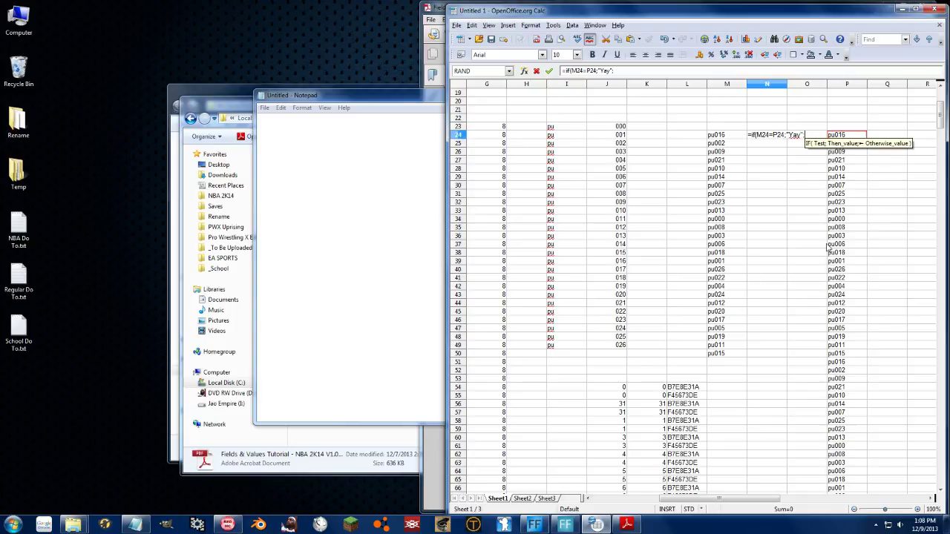
pyautogui.press('Up')
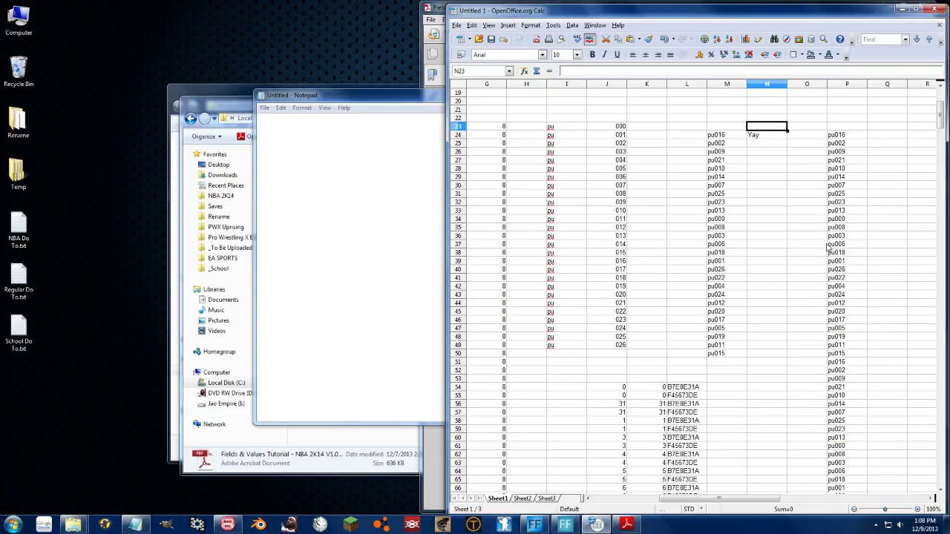
pyautogui.doubleClick(769, 138)
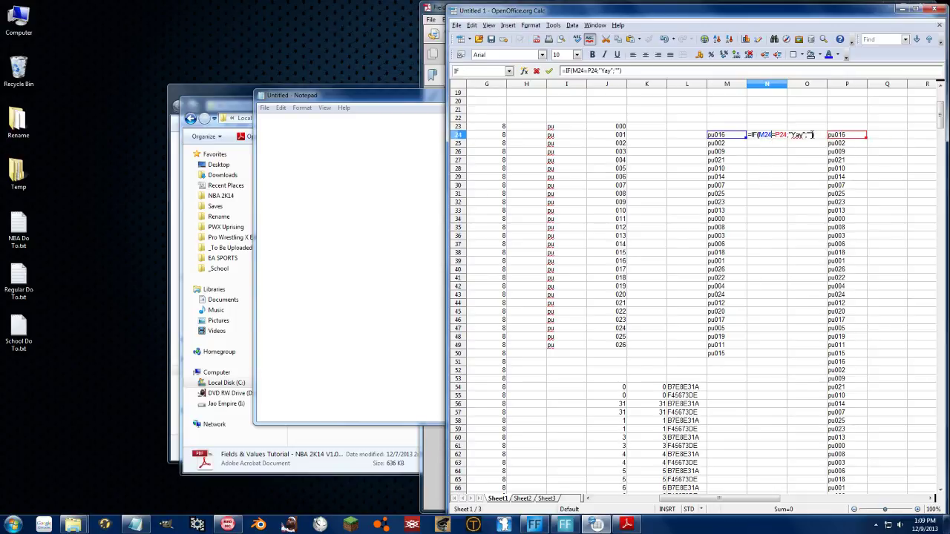
pyautogui.press('End')
pyautogui.press('Left')
pyautogui.press('Left')
pyautogui.write('NOPE')
pyautogui.press('Return')
# Fill the IF check down to N58 and mark the failing NOPE rows 51–58.
pyautogui.click(764, 138)
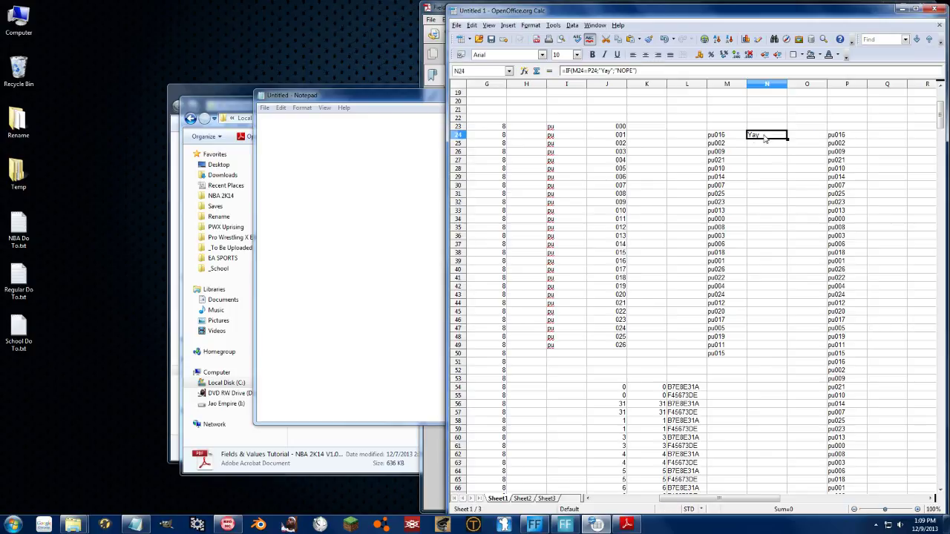
pyautogui.moveTo(786, 139); pyautogui.dragTo(788, 421)
pyautogui.click(818, 390)
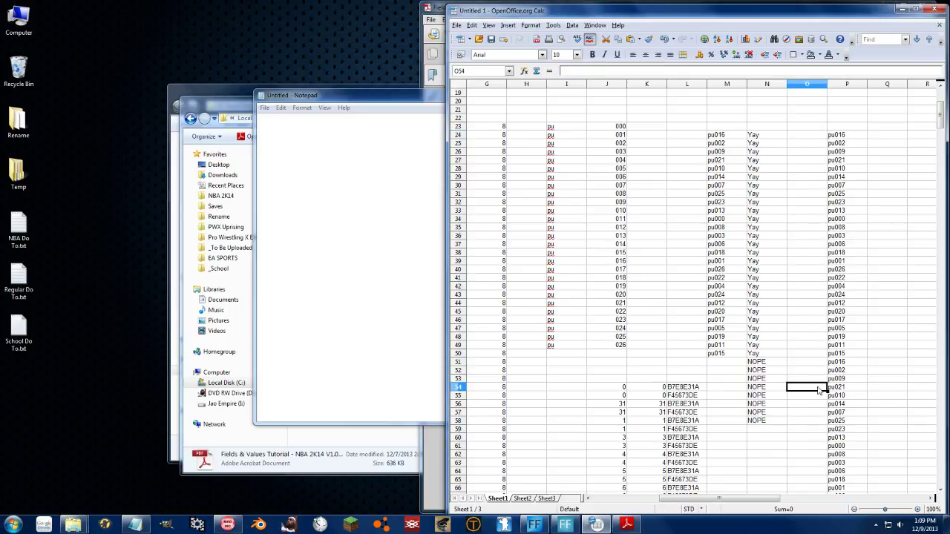
pyautogui.moveTo(767, 365); pyautogui.dragTo(850, 413)
pyautogui.click(824, 431)
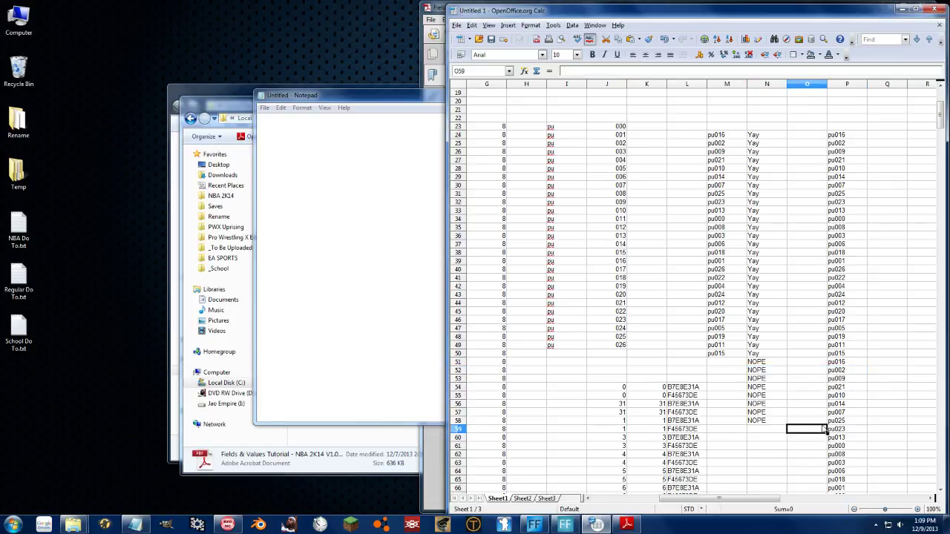